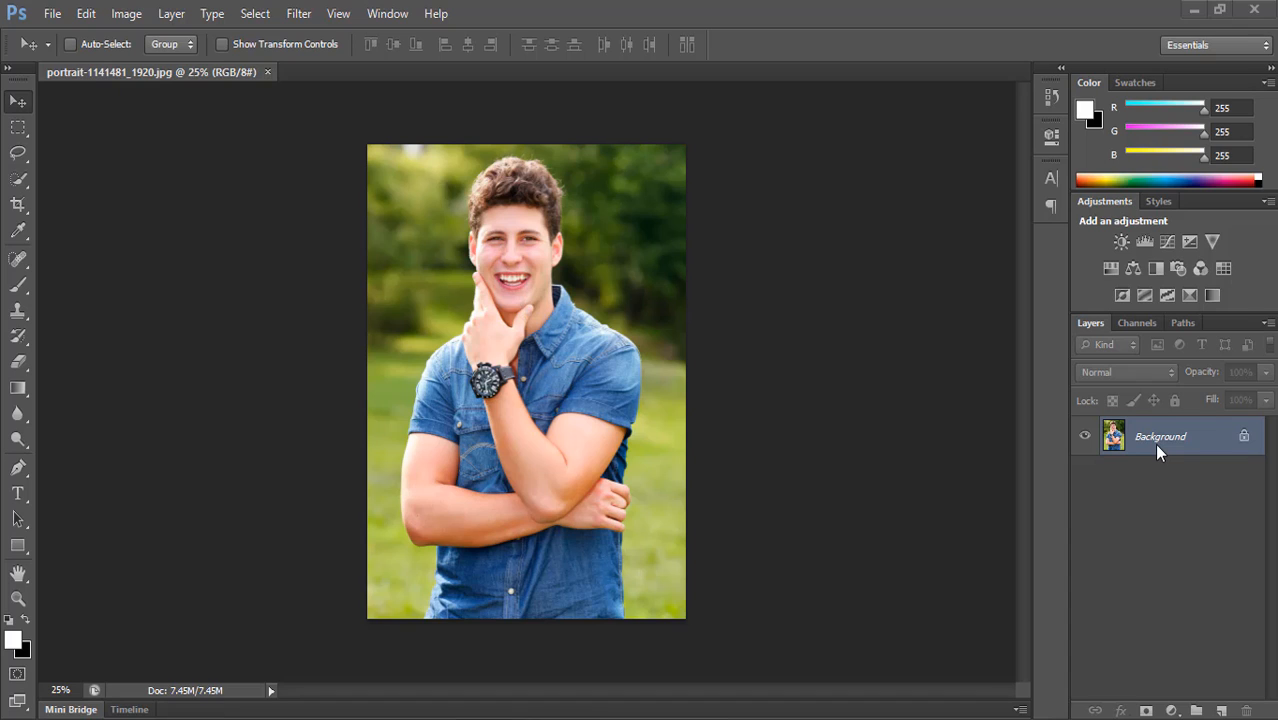
Duplicate the Background layer and select the whole man, including his head and hair, with the Quick Selection tool.
key(ctrl+j)
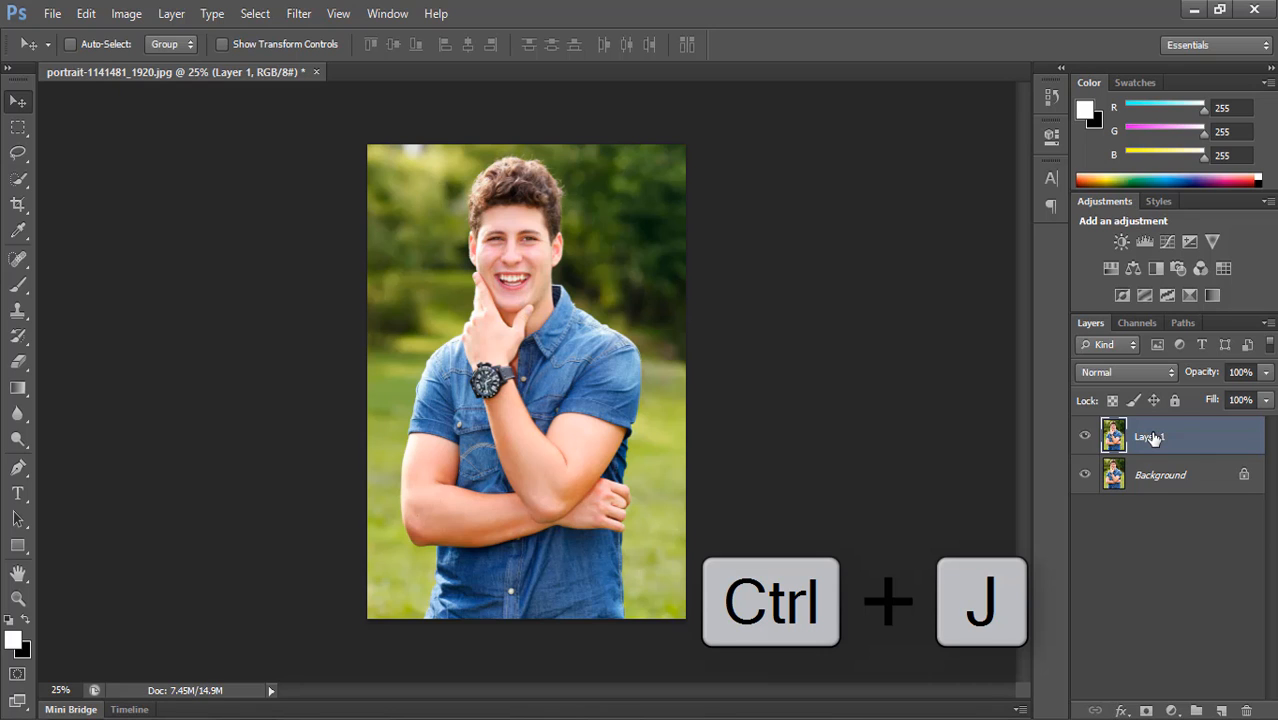
click(16, 177)
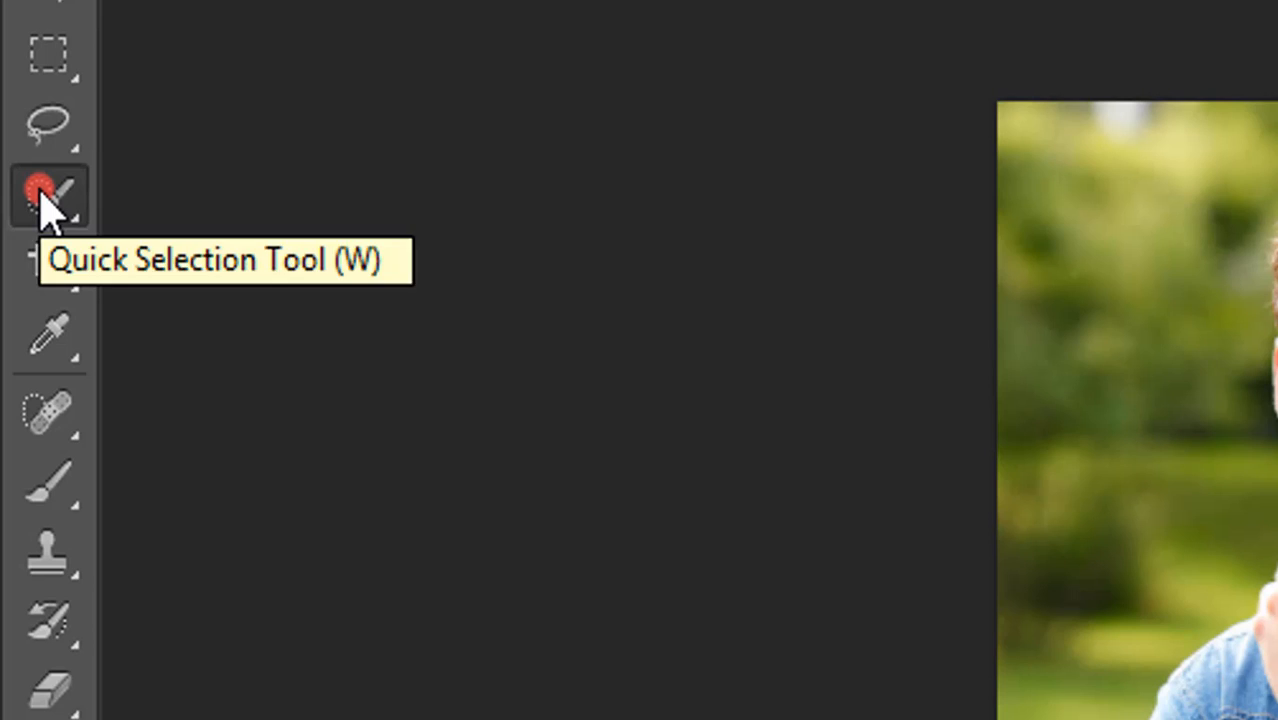
drag(42, 192, 180, 195)
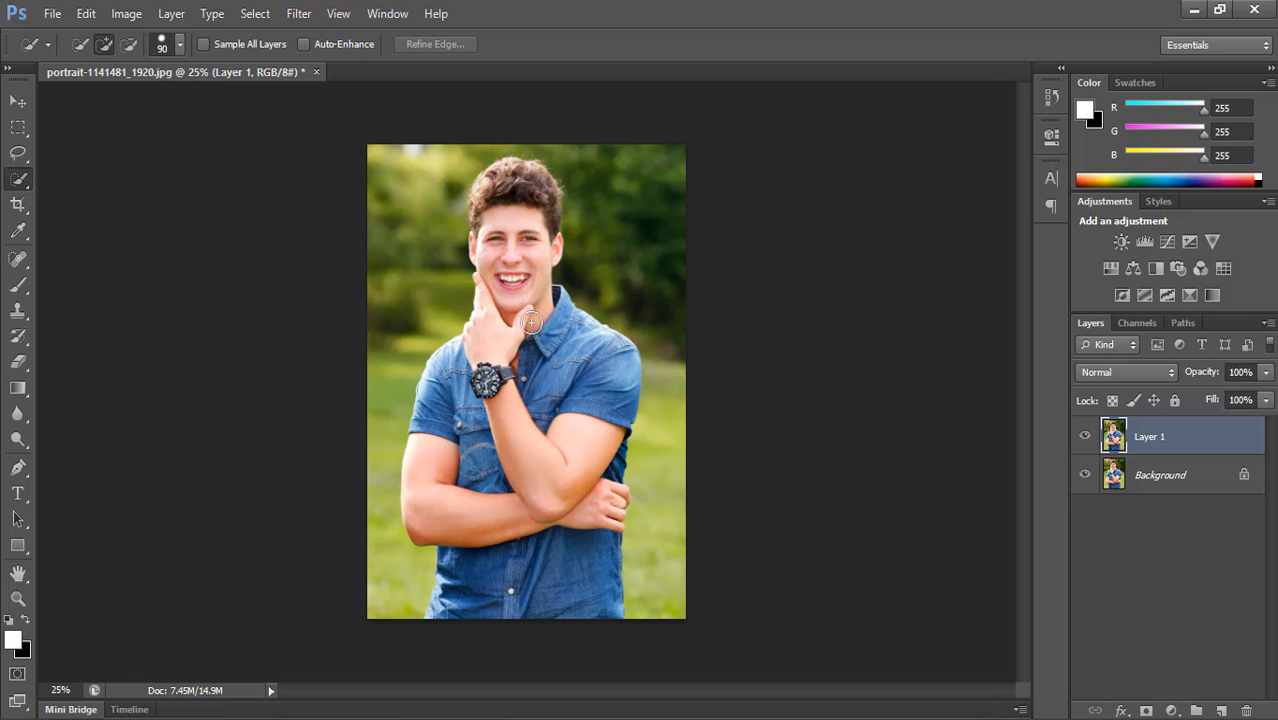
mouse_move(531, 321)
mouse_down()
mouse_move(514, 462)
mouse_move(537, 595)
mouse_move(450, 606)
mouse_move(440, 600)
mouse_move(497, 410)
mouse_move(520, 416)
mouse_move(496, 460)
mouse_move(456, 388)
mouse_move(490, 305)
mouse_up()
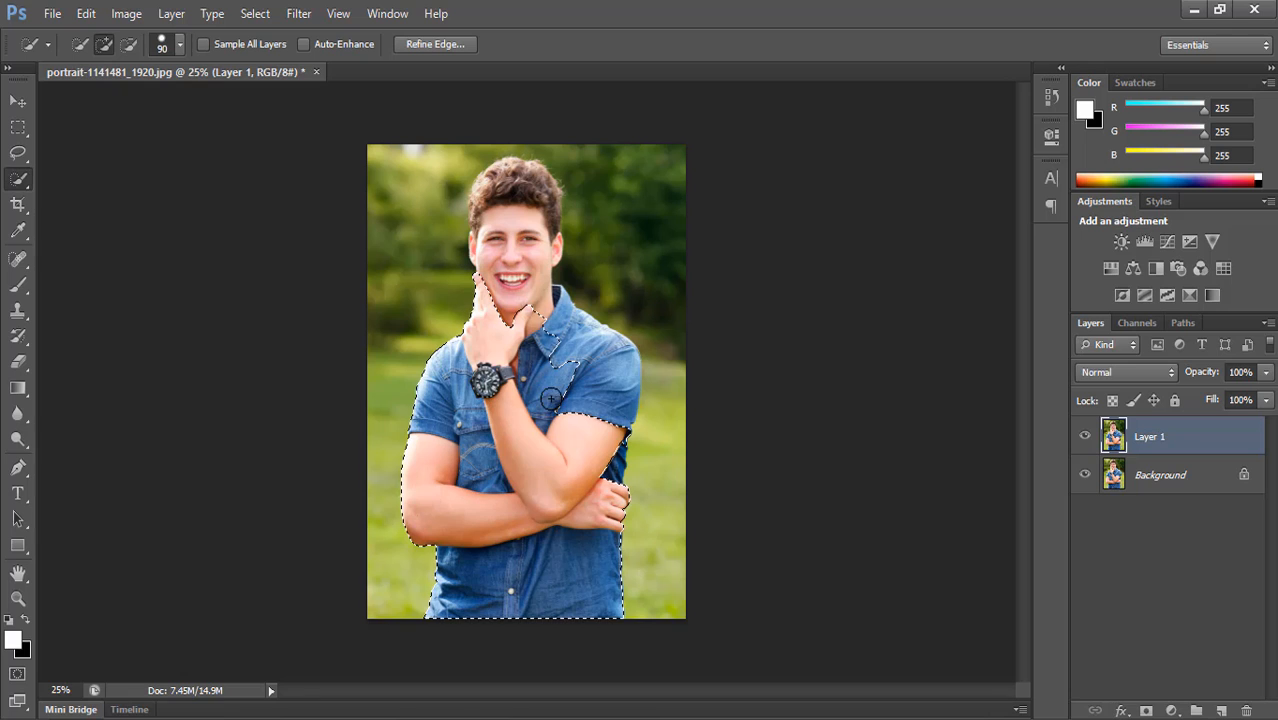
mouse_move(551, 401)
mouse_down()
mouse_move(607, 403)
mouse_move(613, 470)
mouse_move(597, 402)
mouse_move(534, 327)
mouse_move(507, 178)
mouse_up()
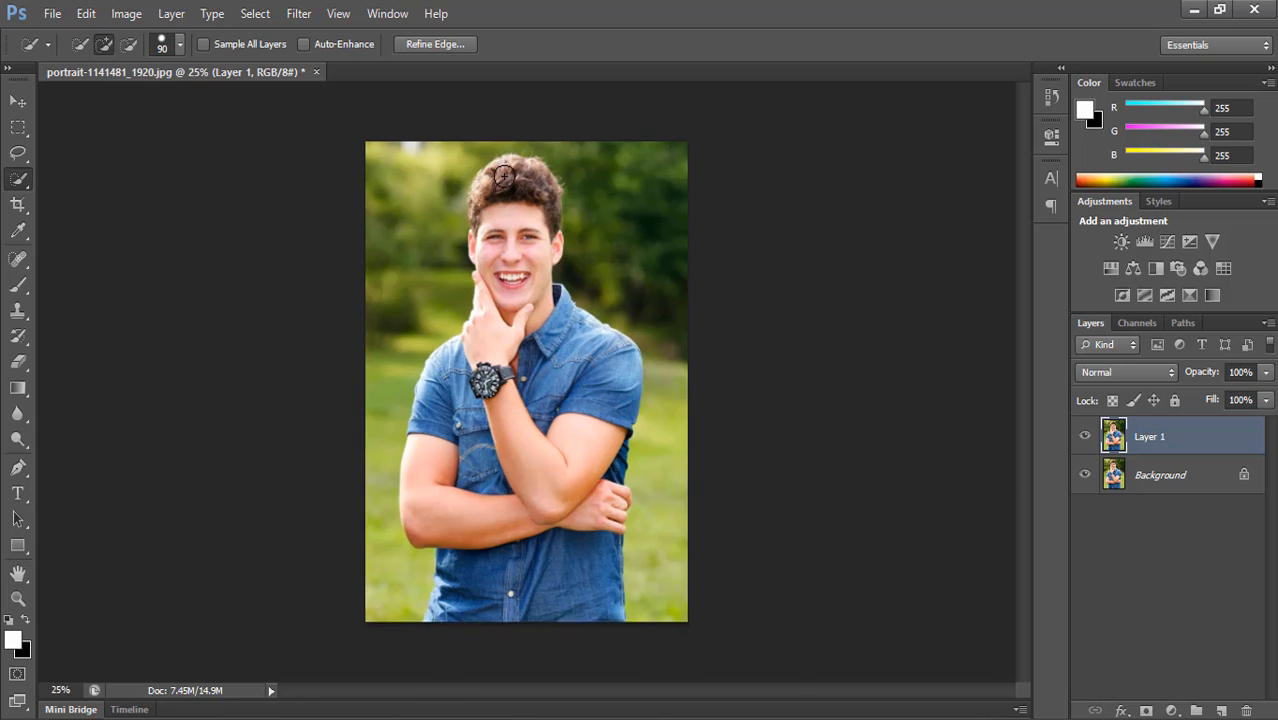
Examine the selection edge around the man from his hair to the bottom of the shirt.
key(ctrl+plus)
key(ctrl+plus)
key(ctrl+plus)
scroll(492, 170, up, 6)
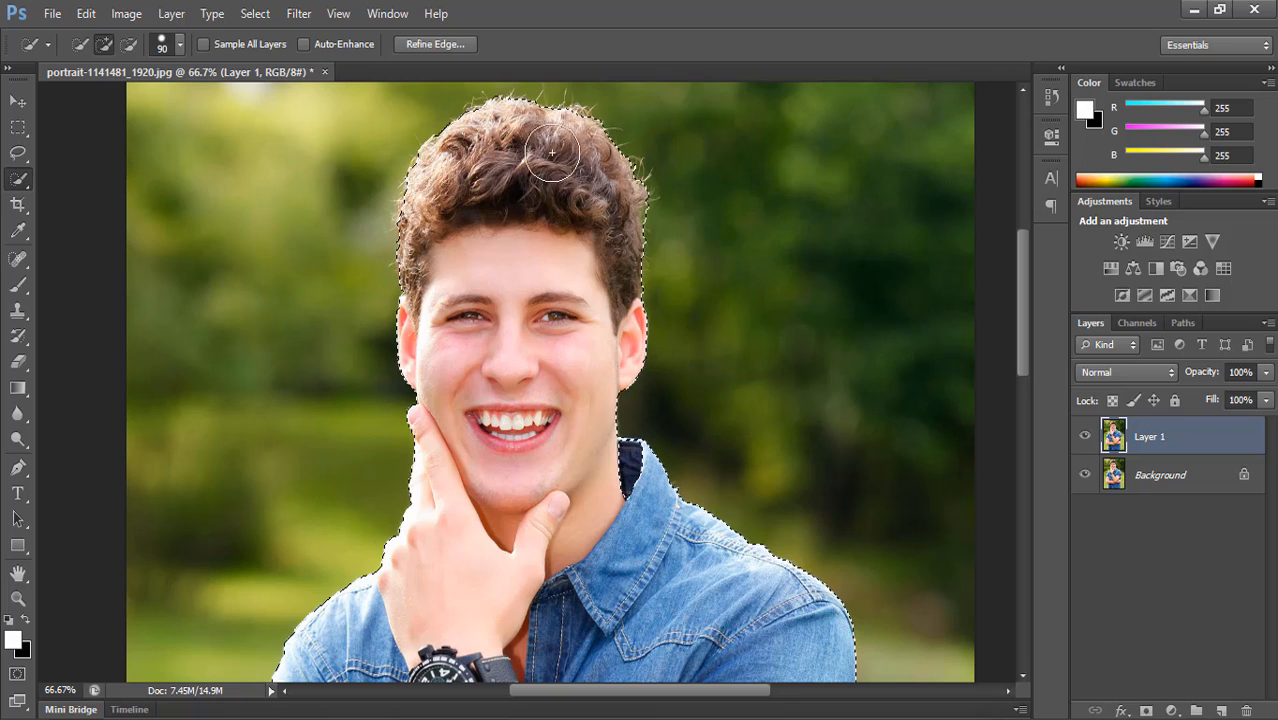
scroll(600, 340, down, 3)
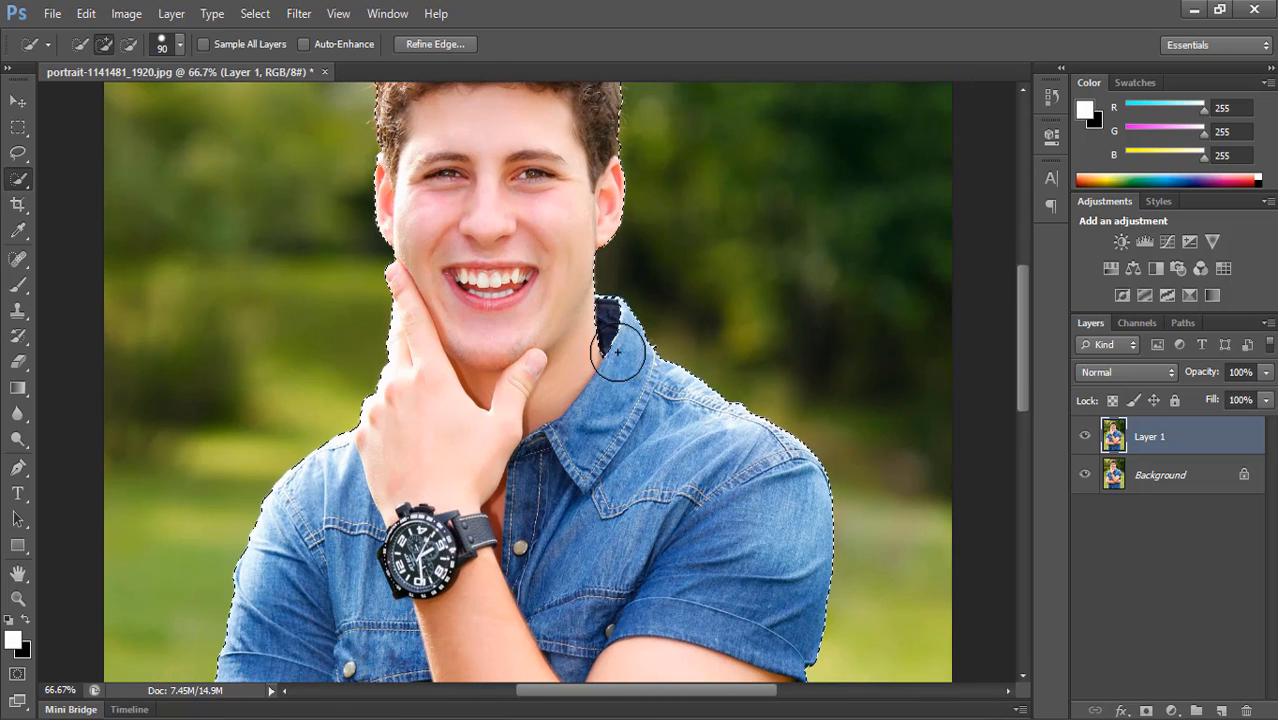
scroll(643, 459, down, 10)
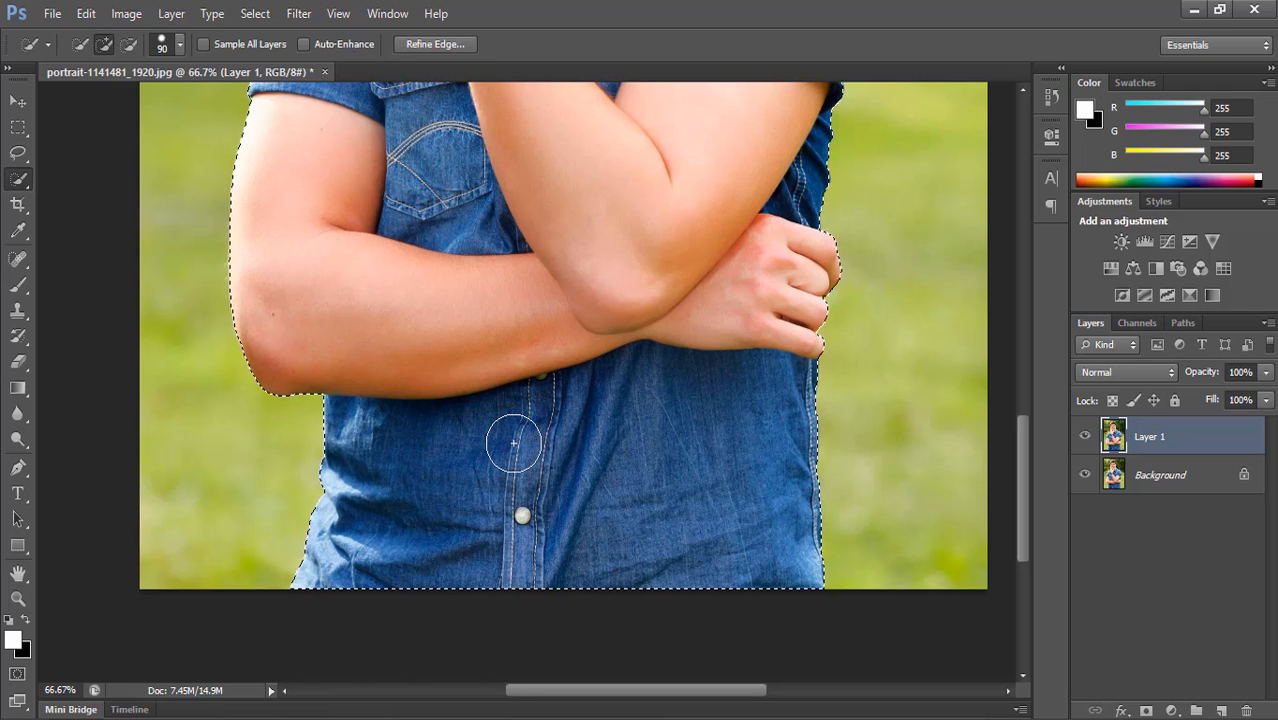
key(ctrl+minus)
key(ctrl+minus)
key(ctrl+minus)
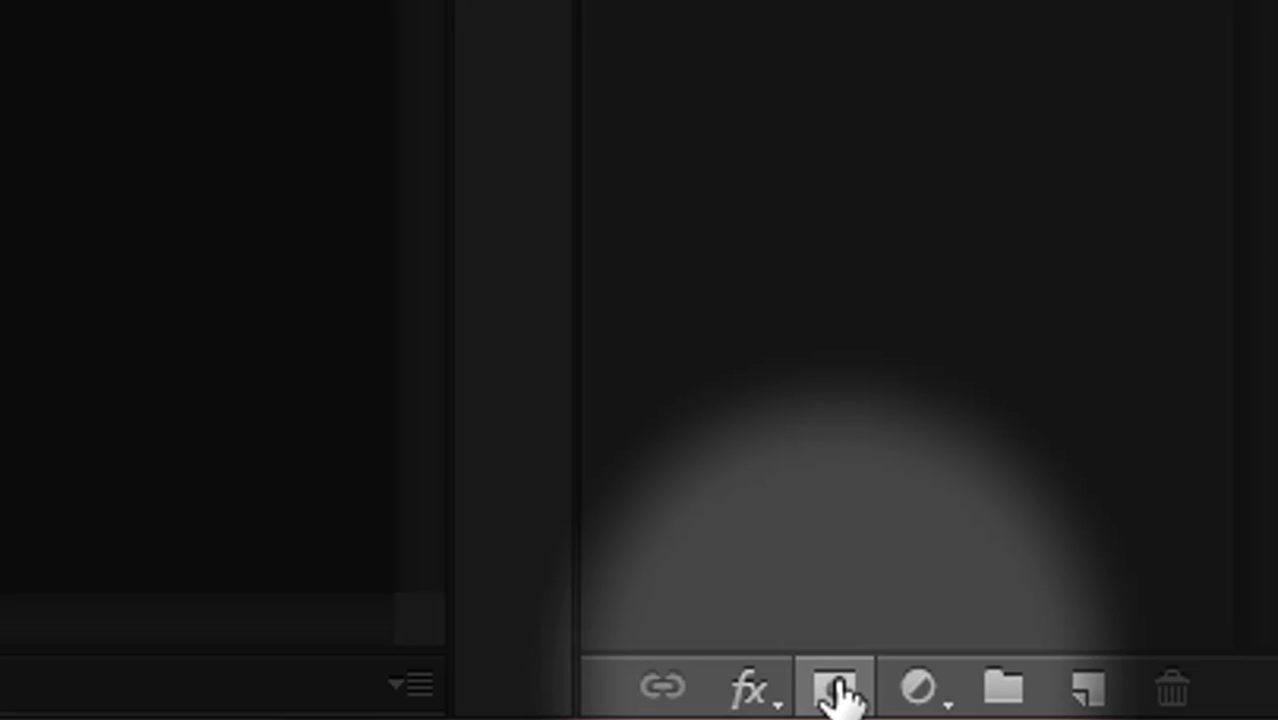
Add a layer mask to Layer 1 from the selection and open Refine Mask with the On Black view and Show Original enabled.
click(836, 690)
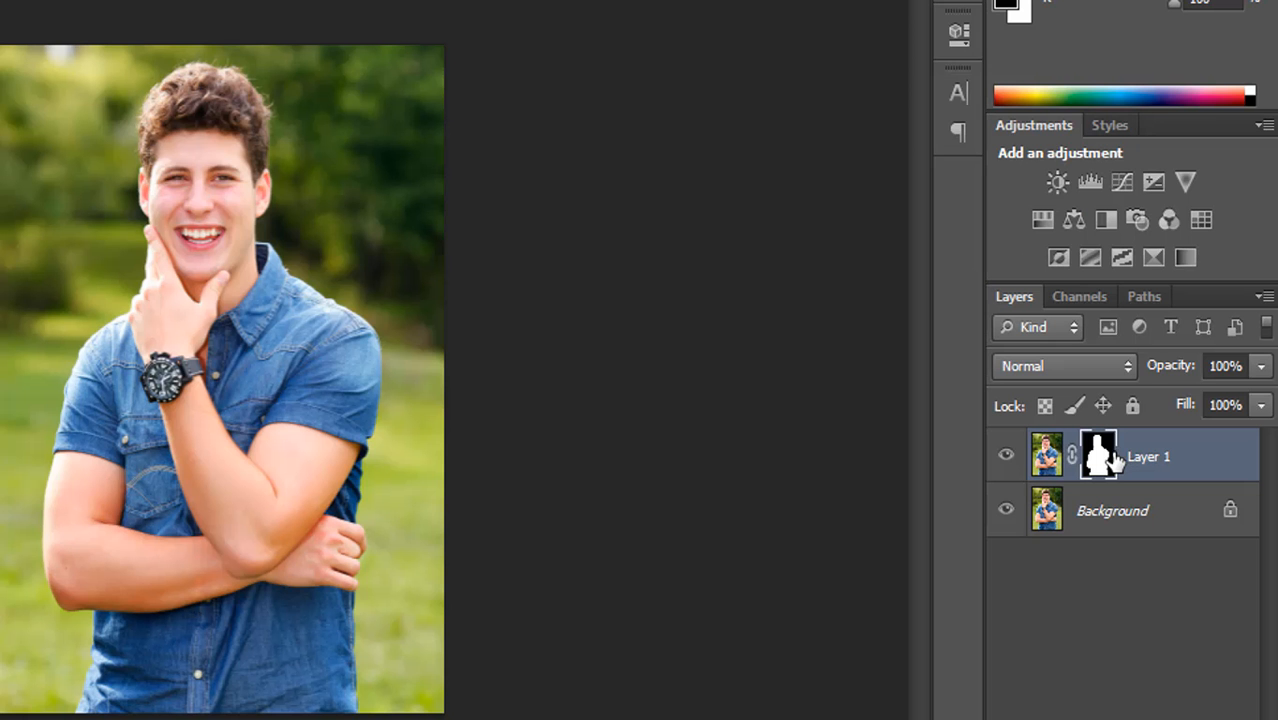
right_click(970, 362)
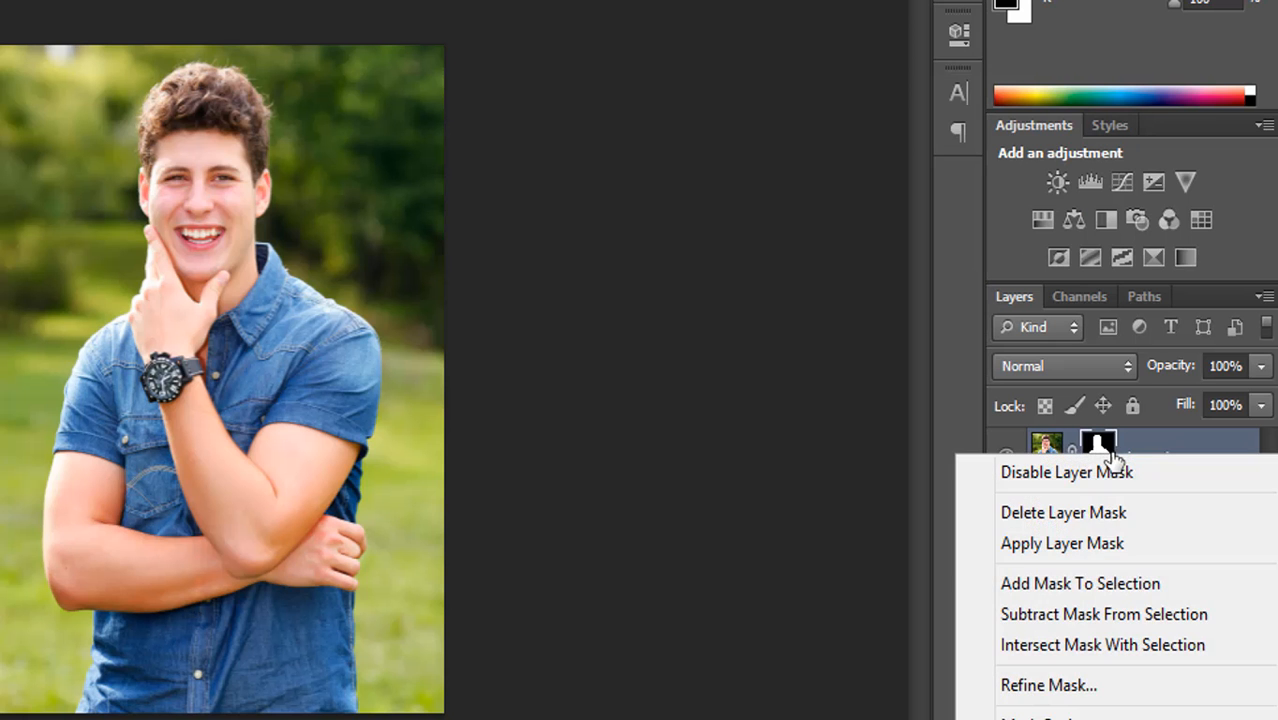
click(1109, 683)
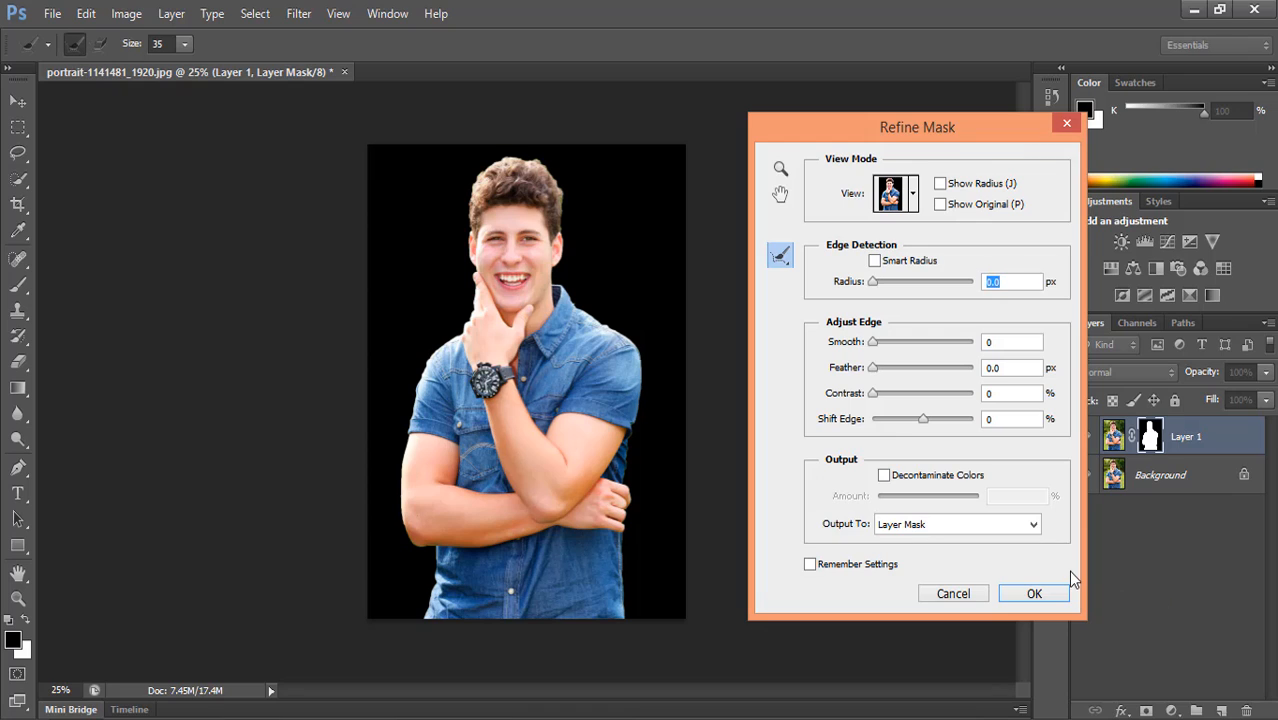
click(914, 200)
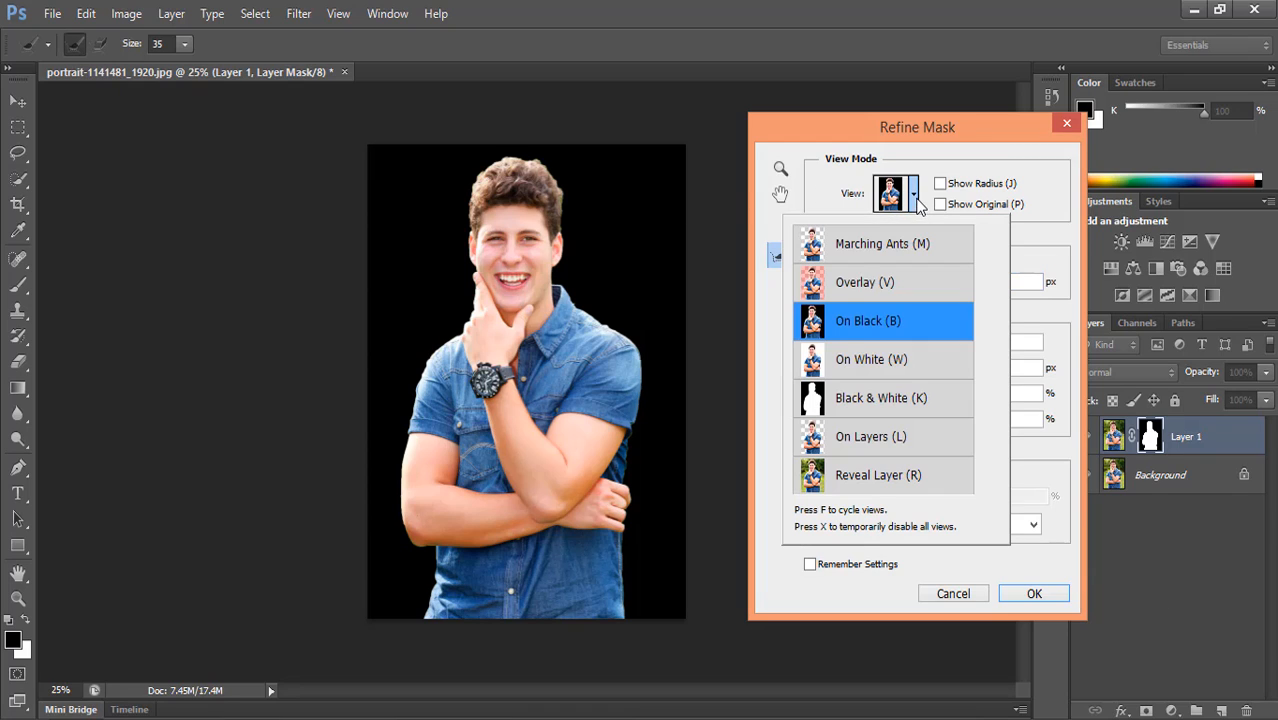
click(877, 321)
click(1020, 206)
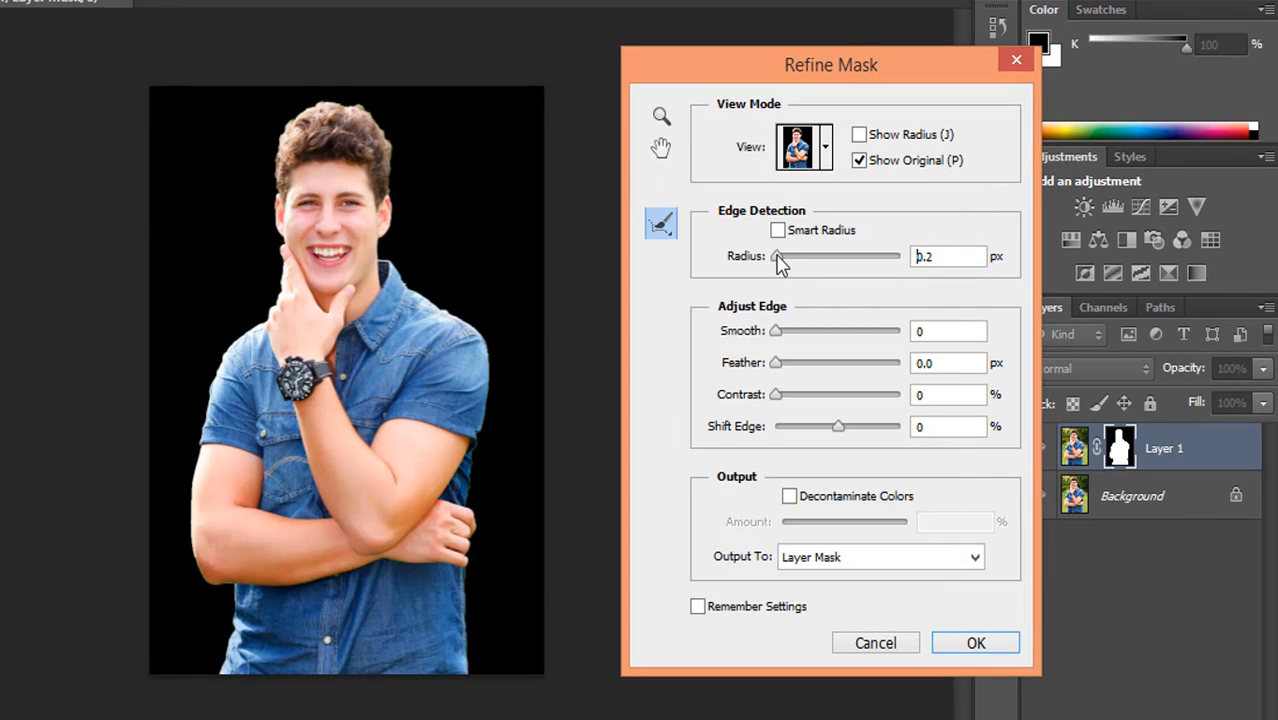
Refine the mask with Radius 2.6 px, Smooth 35 and Contrast 36%, and apply it.
drag(778, 256, 796, 262)
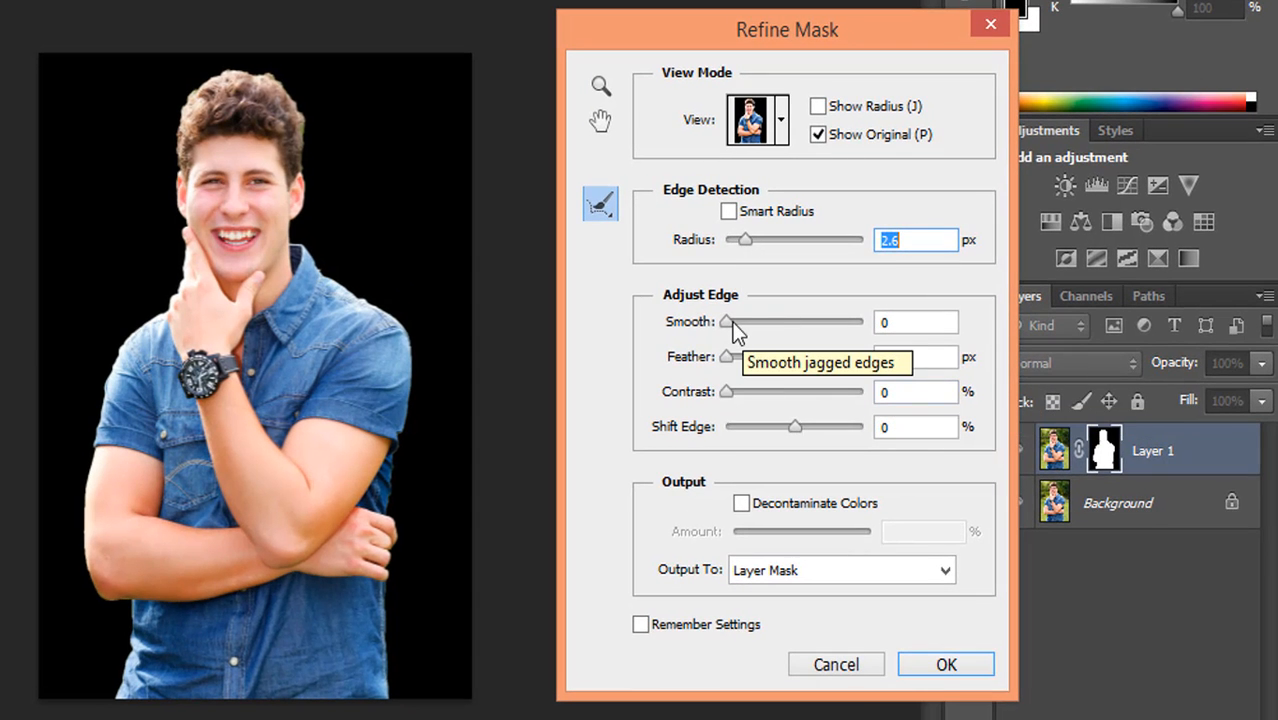
mouse_move(757, 329)
mouse_down()
mouse_move(787, 334)
mouse_move(770, 337)
mouse_up()
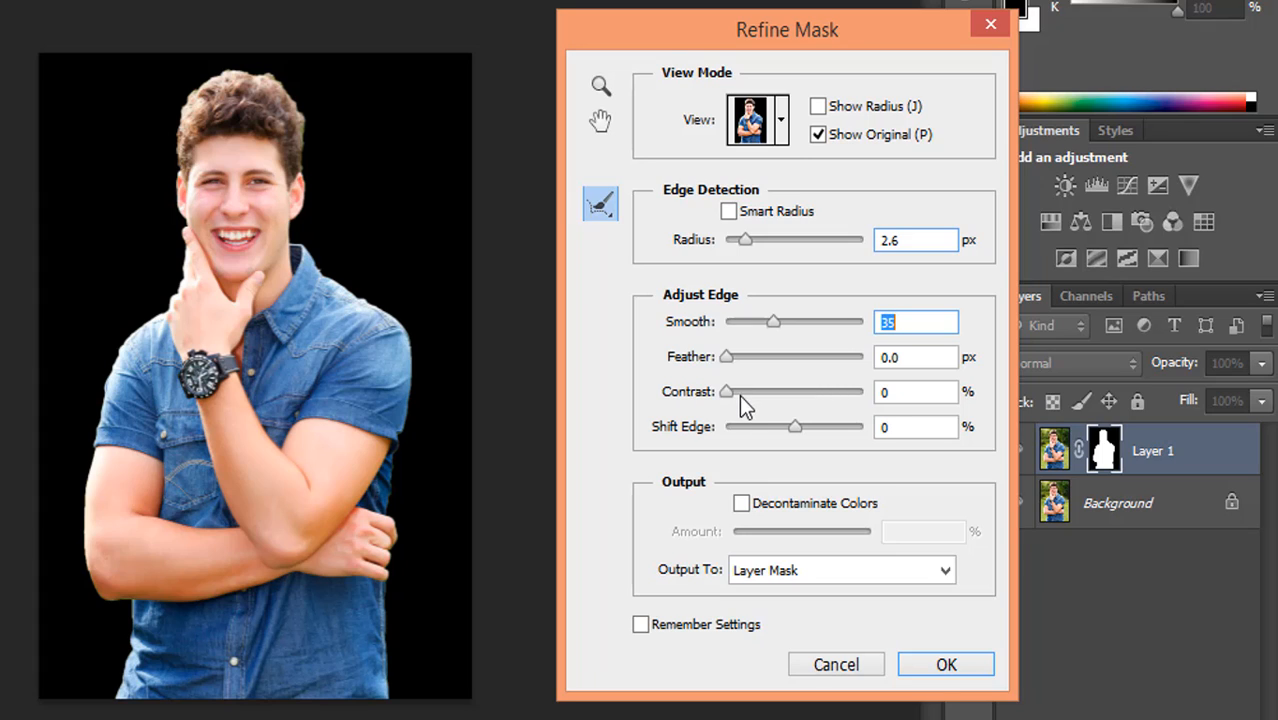
drag(730, 391, 775, 391)
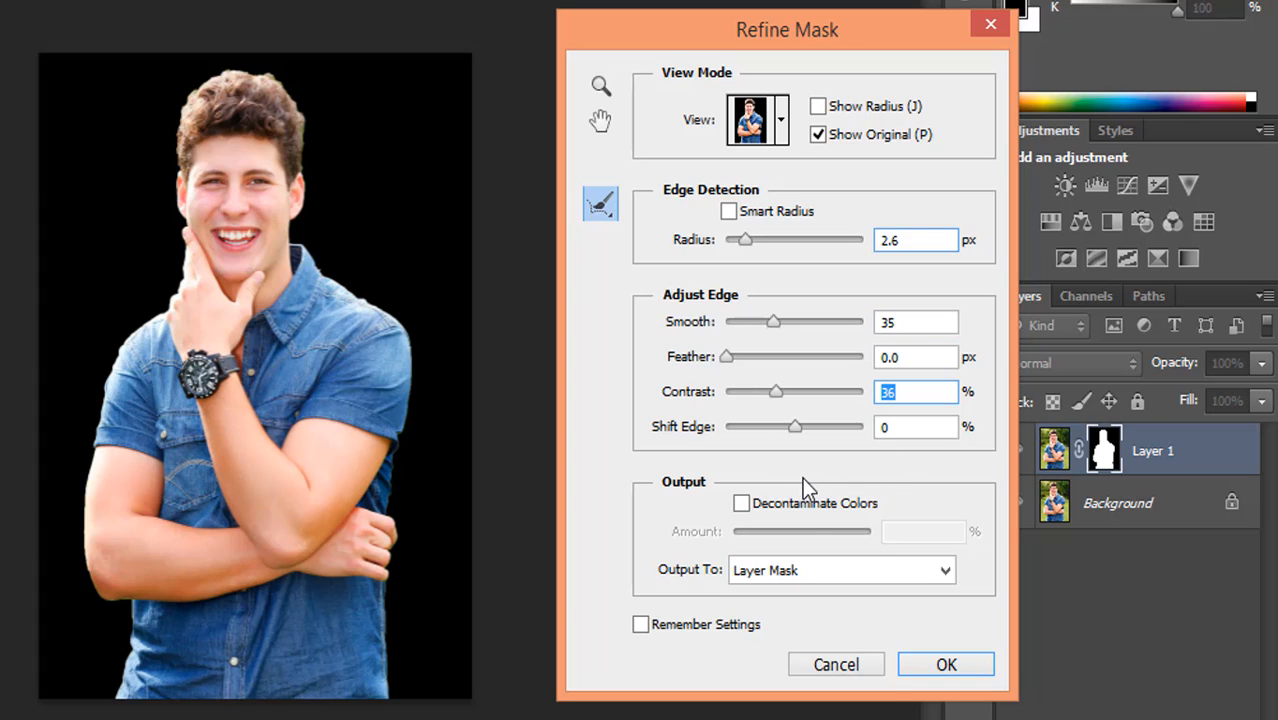
click(946, 666)
Hide the Background layer and add a white (ffffff) Solid Color fill layer directly above it.
click(1015, 503)
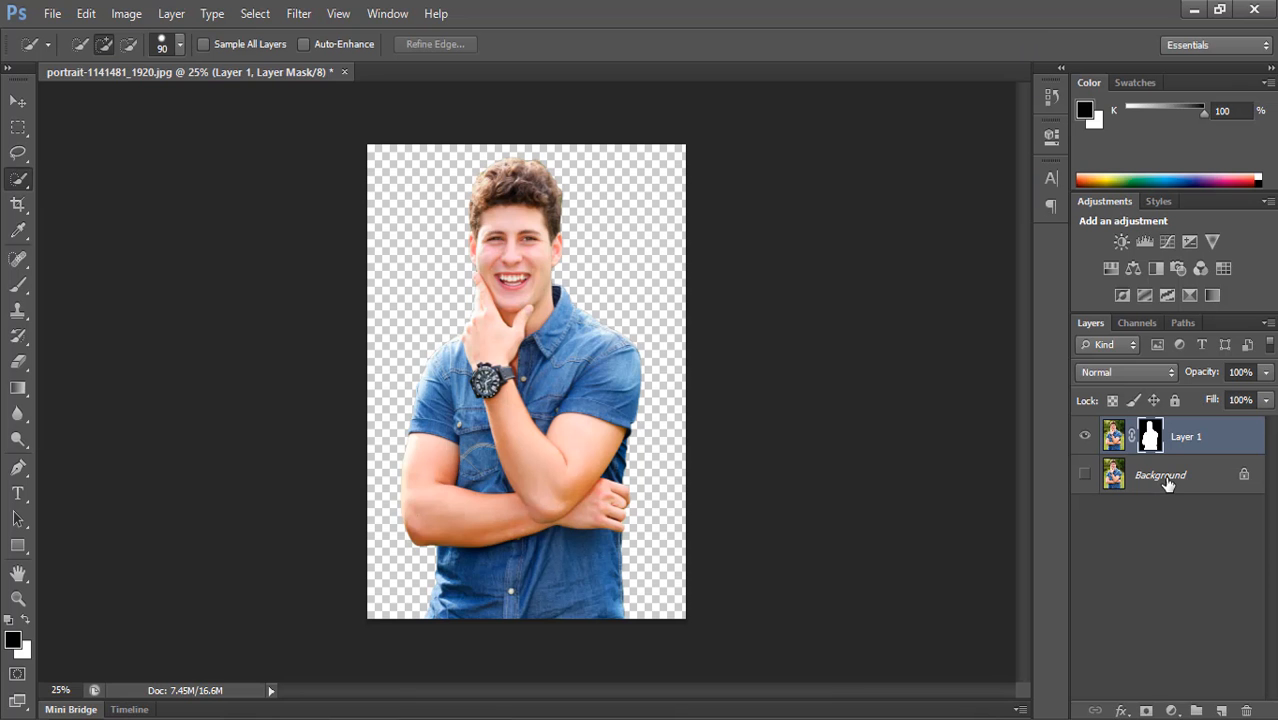
click(1168, 484)
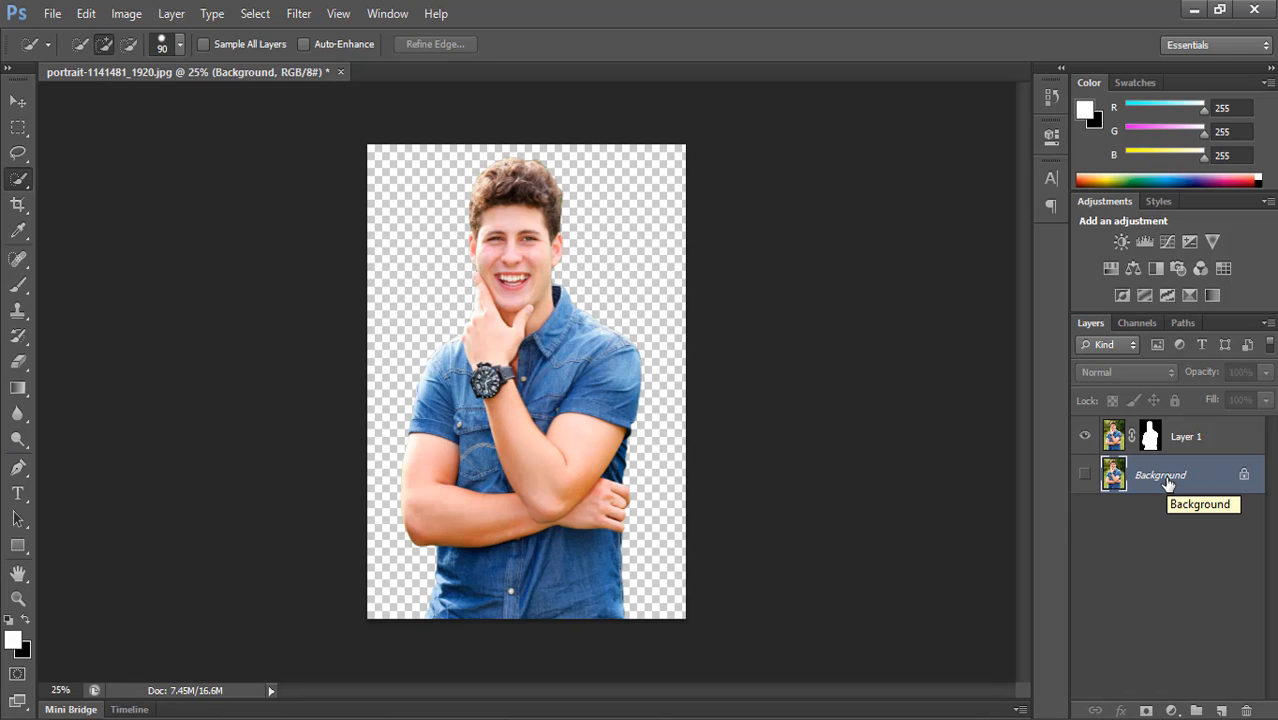
click(1172, 711)
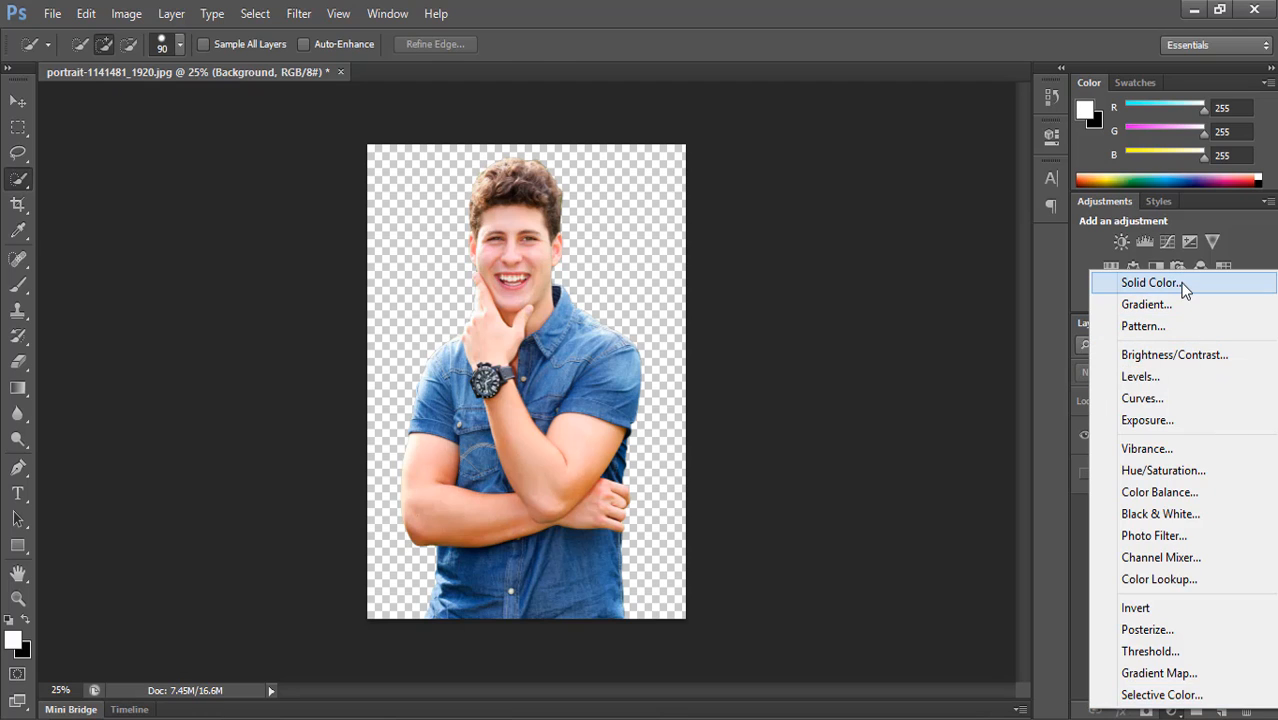
click(1185, 284)
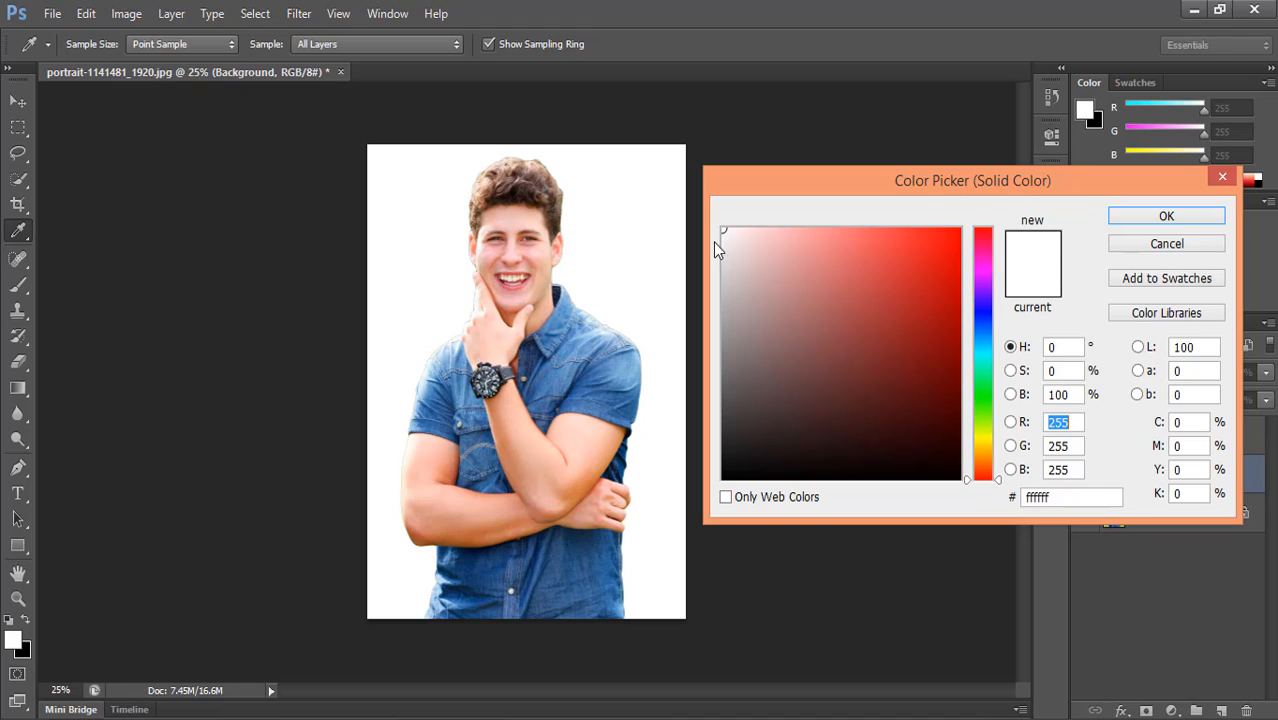
drag(773, 254, 707, 205)
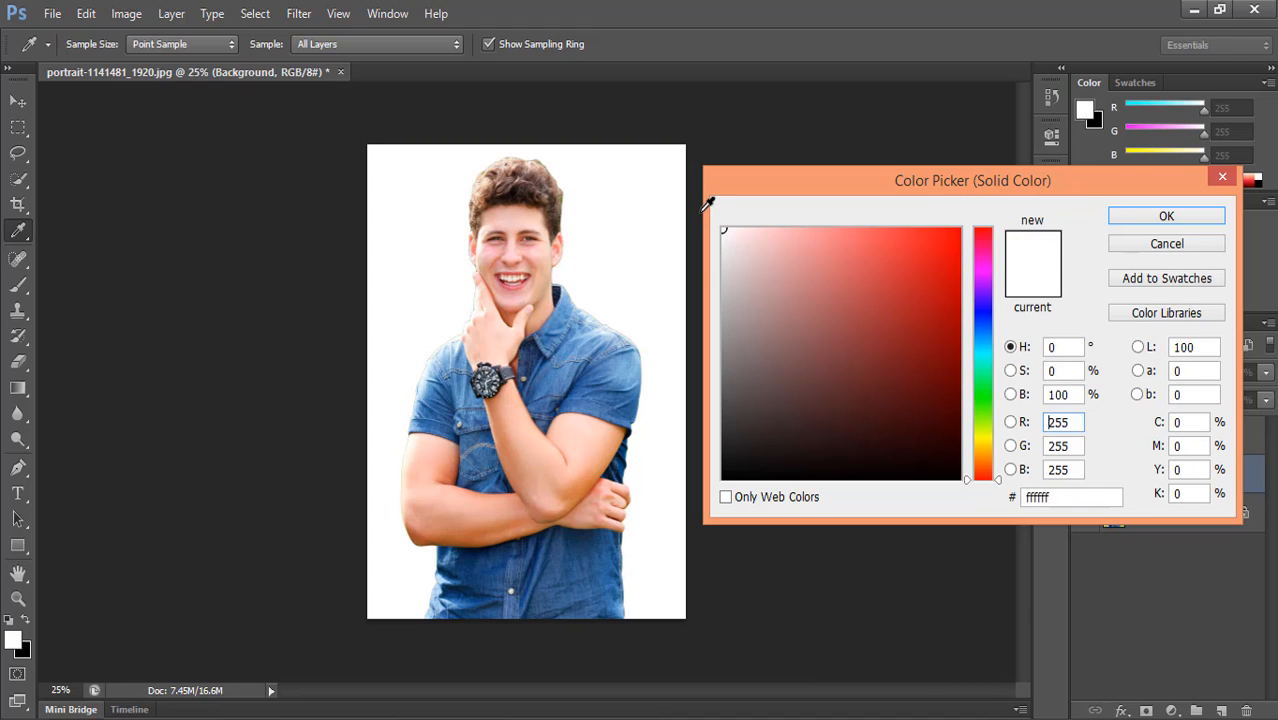
click(1150, 215)
key(w)
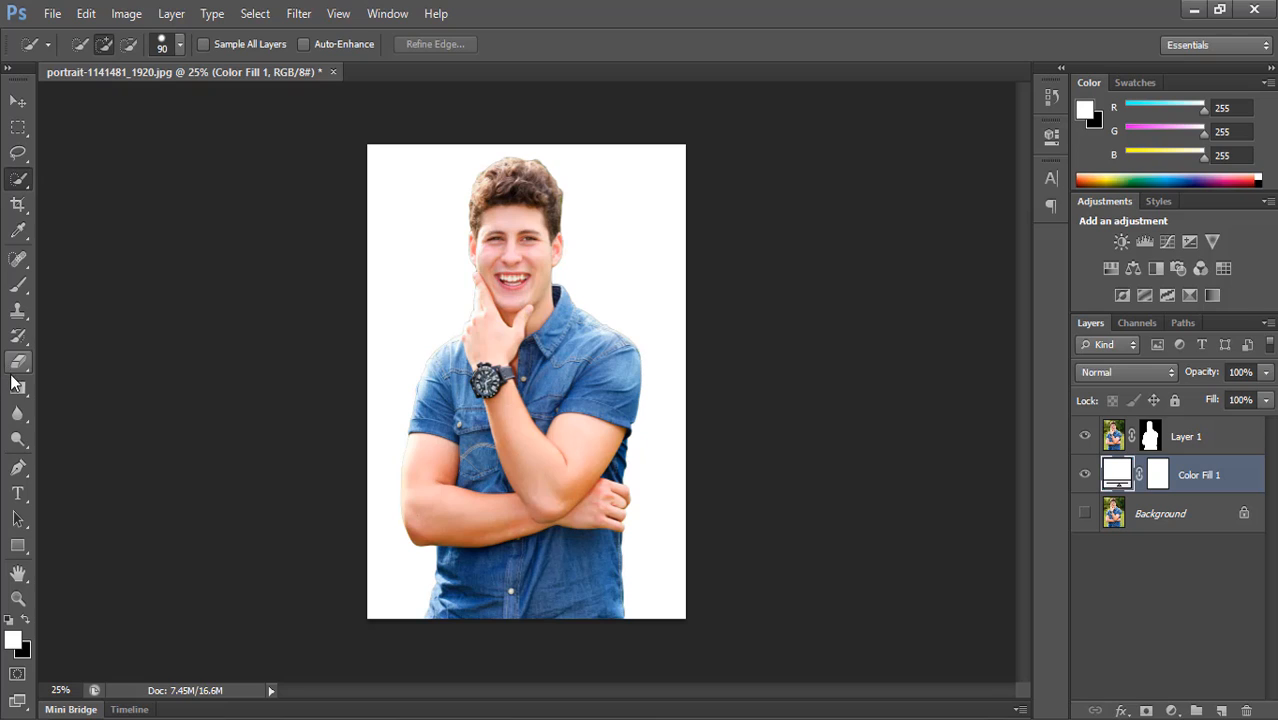
Set the Pen tool to Shape mode with a dark red fill, b40505.
click(20, 467)
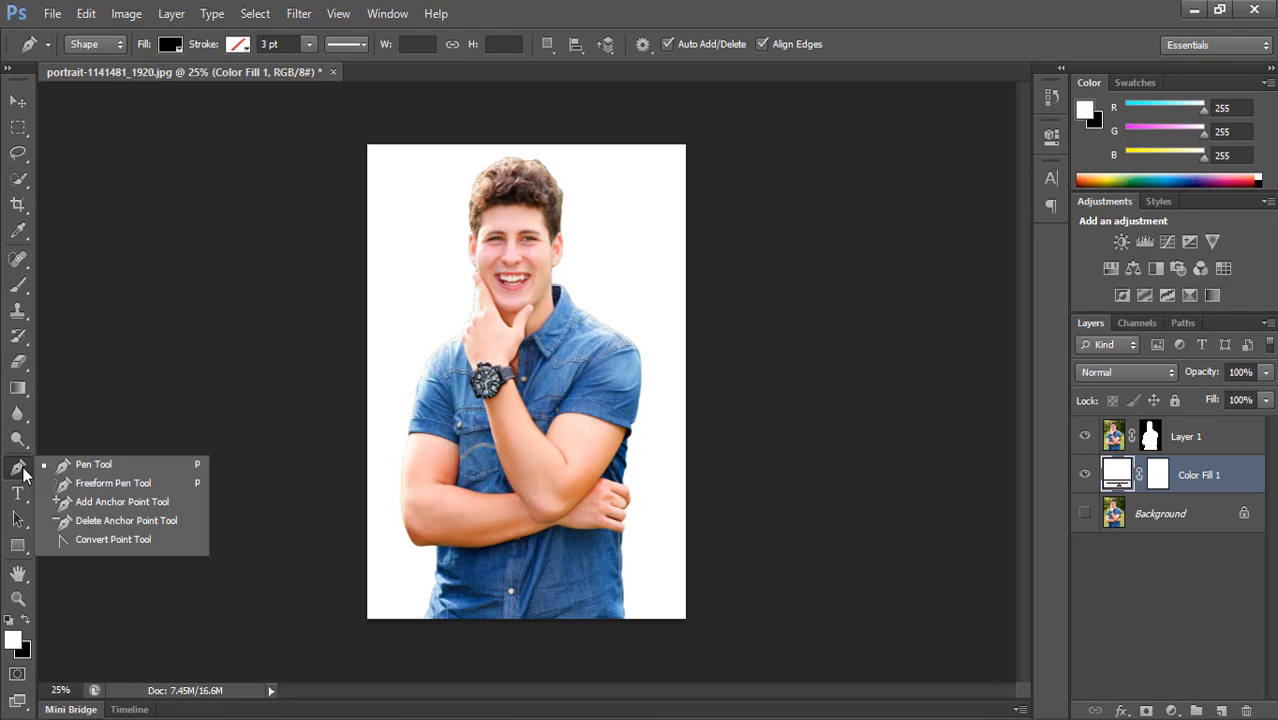
click(93, 465)
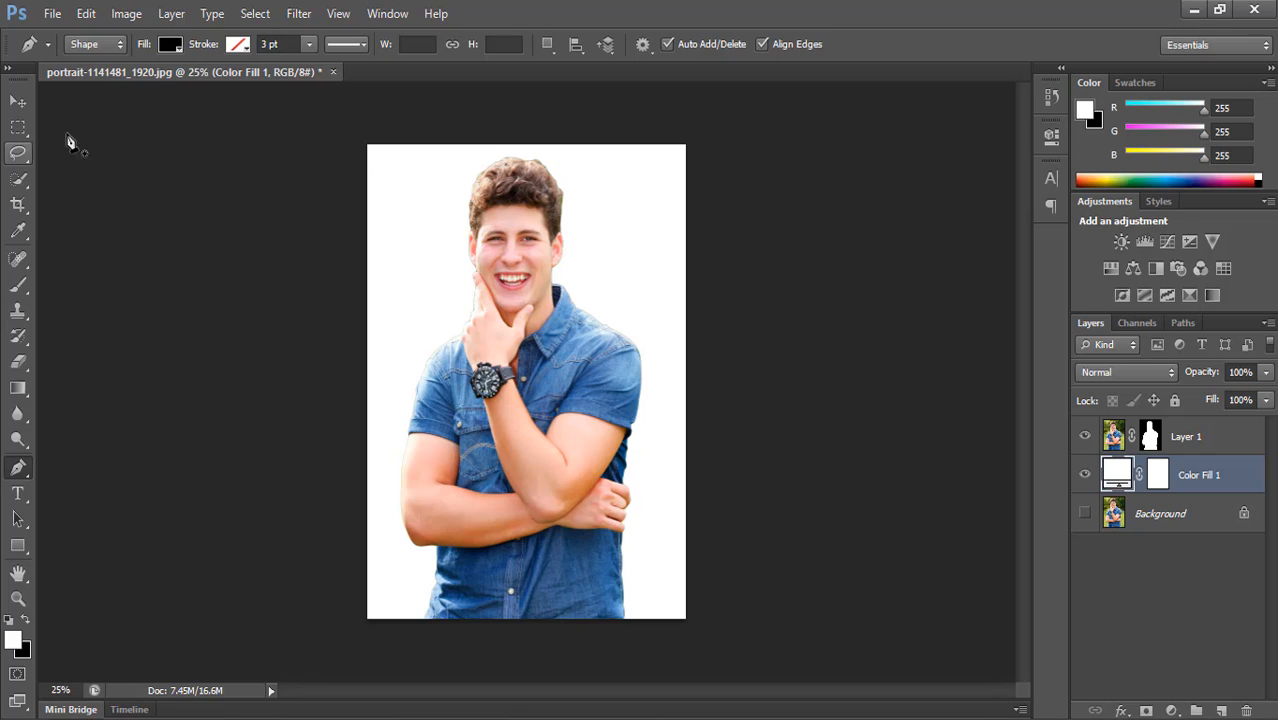
click(106, 46)
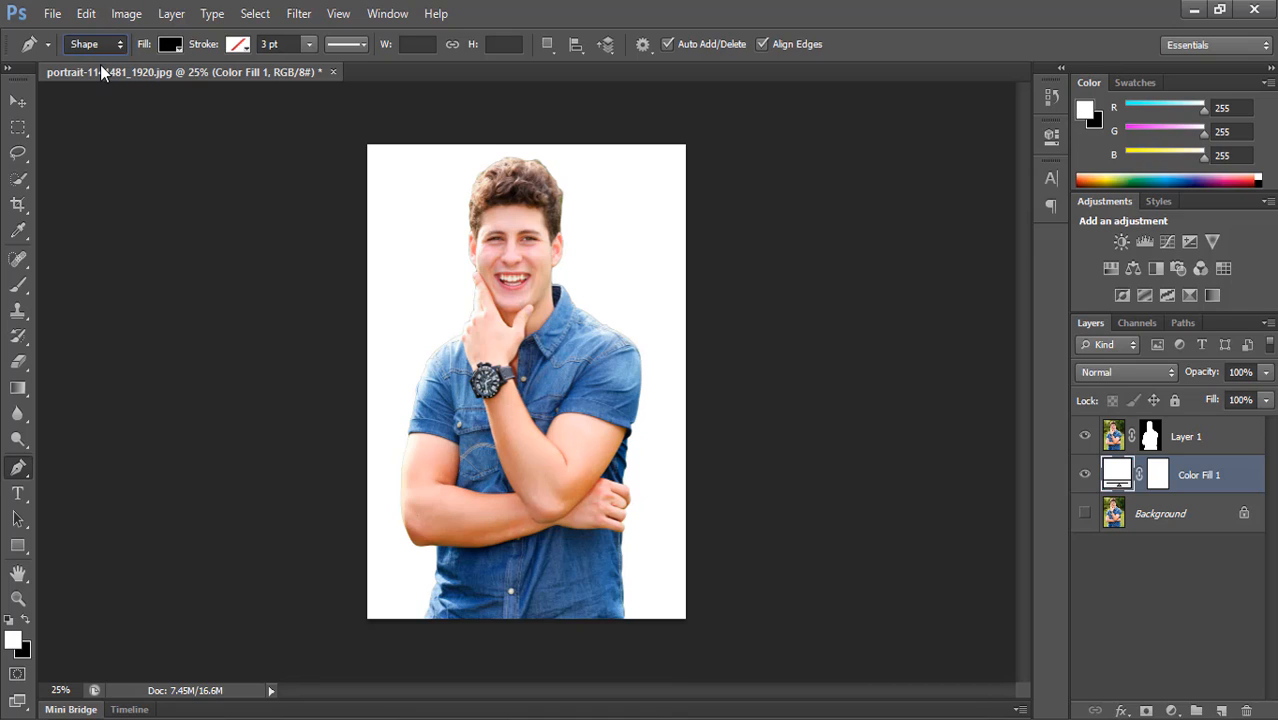
click(238, 44)
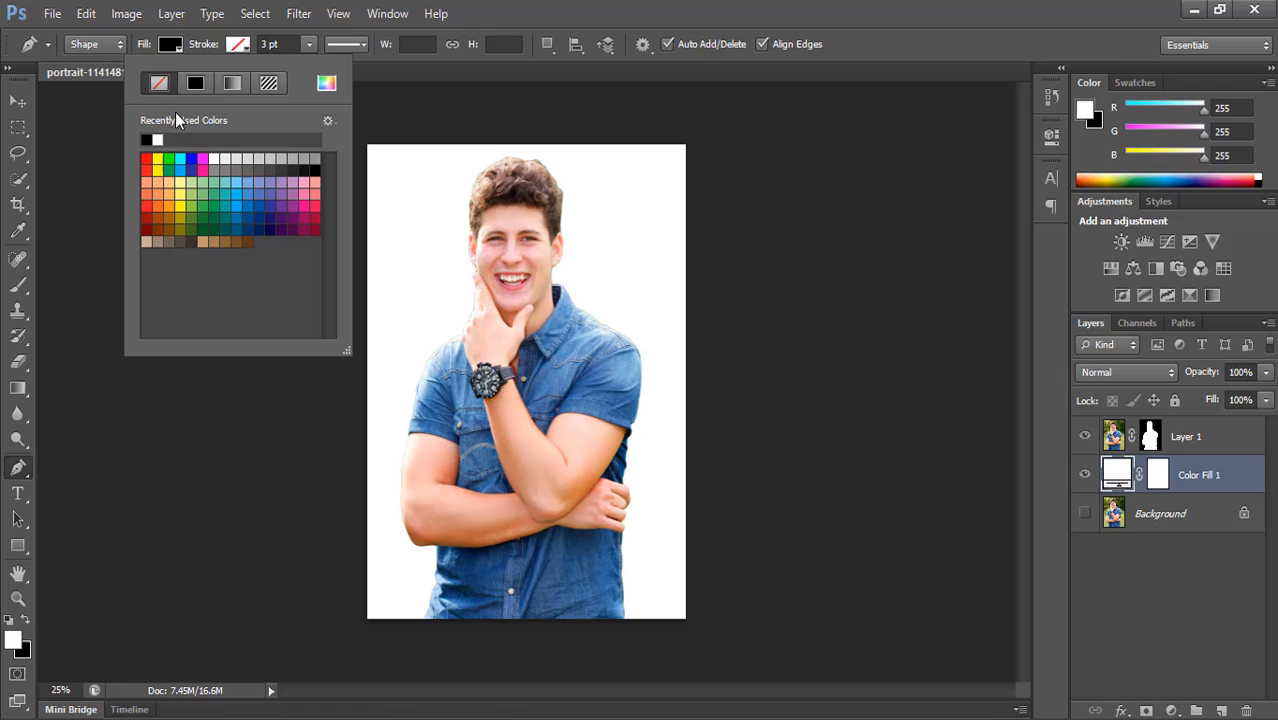
click(179, 47)
click(258, 83)
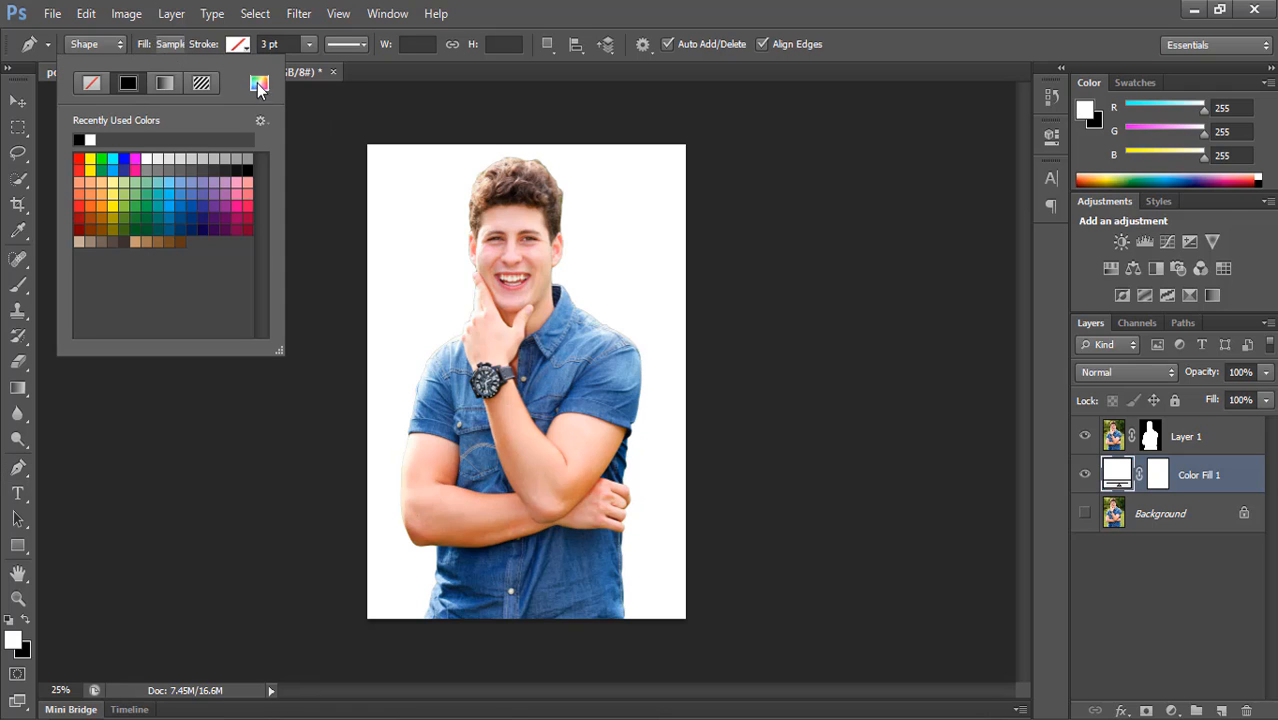
drag(982, 240, 985, 222)
click(932, 288)
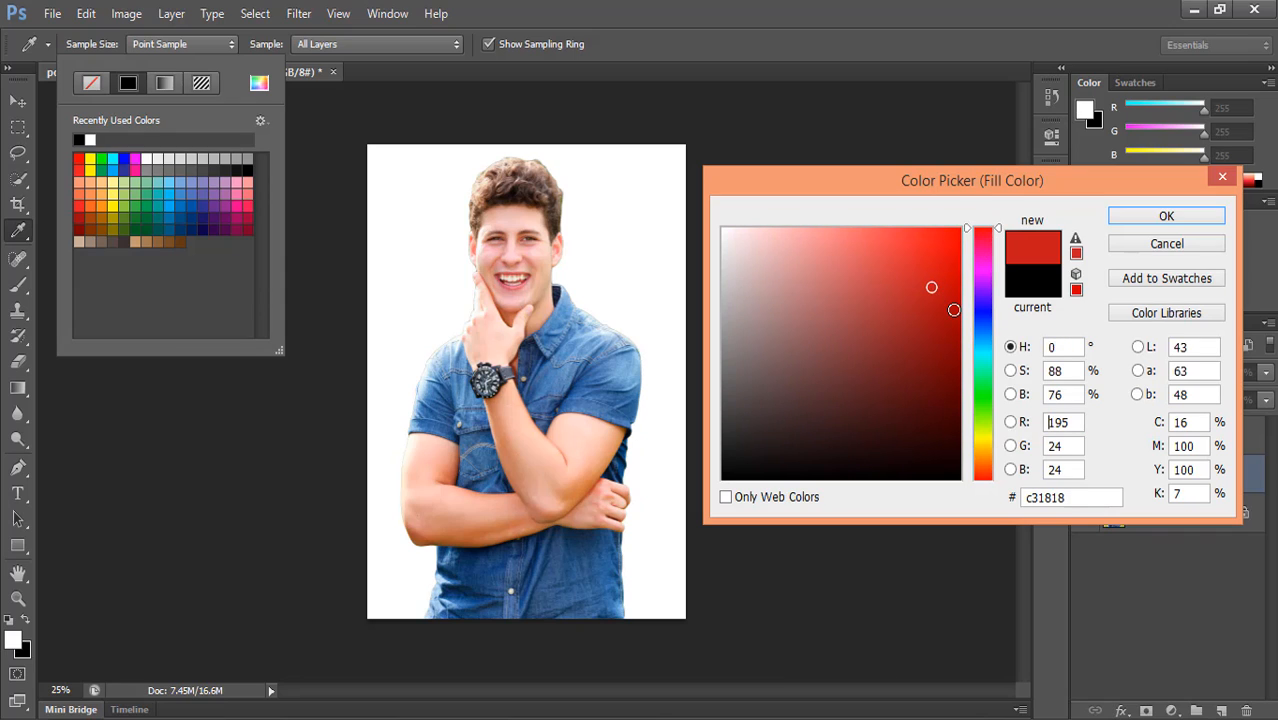
click(954, 309)
click(954, 302)
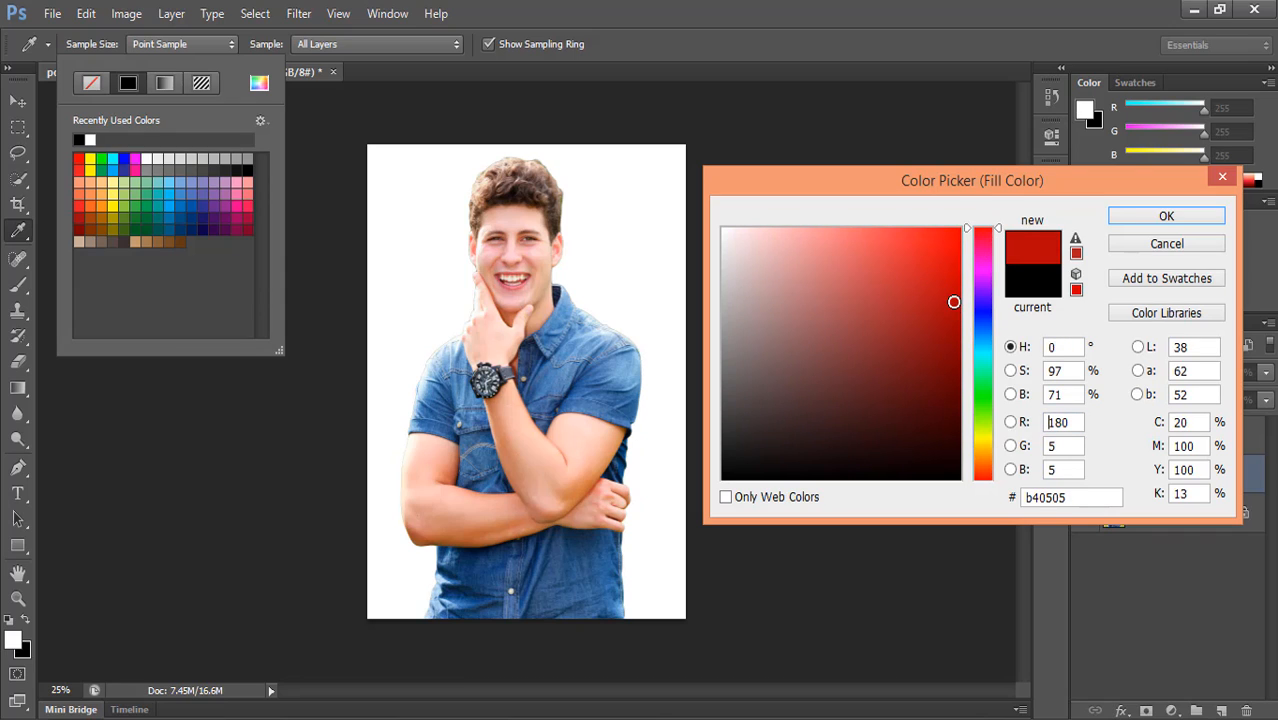
click(1170, 222)
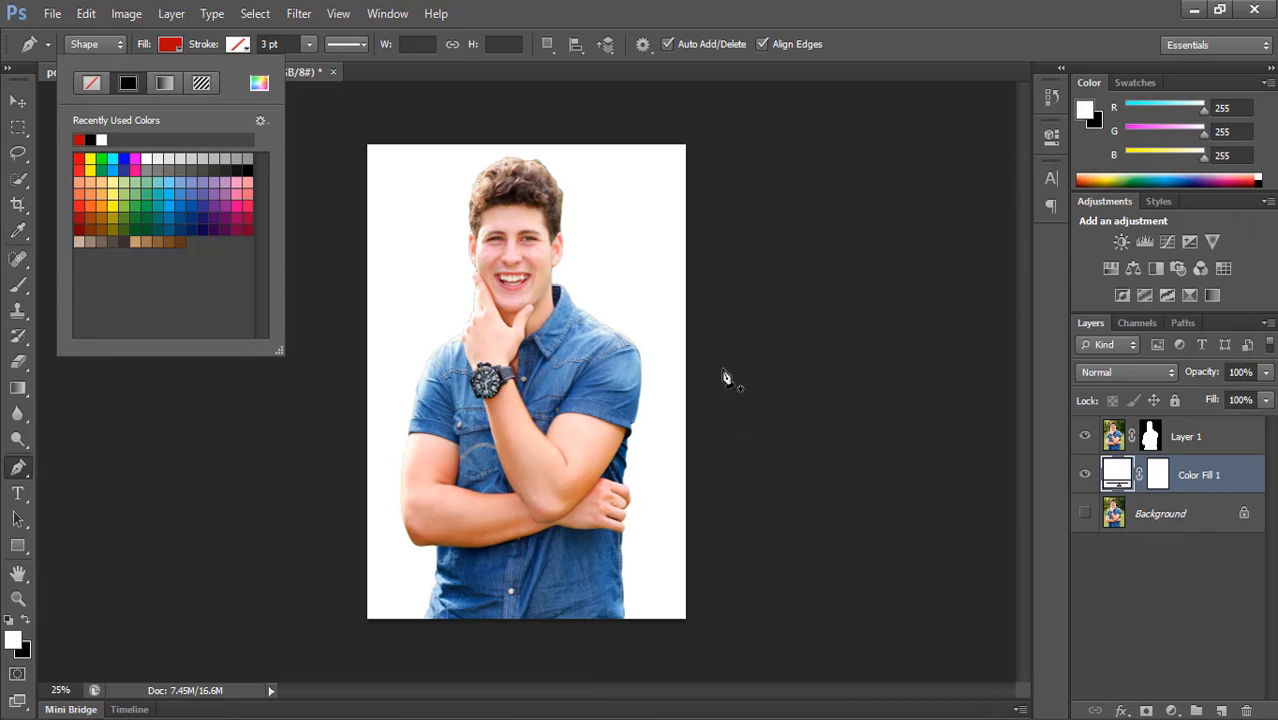
Draw a closed red shape about 2080 by 1570 px behind the man, with a wavy upper edge at neck height and covering the lower canvas.
click(735, 316)
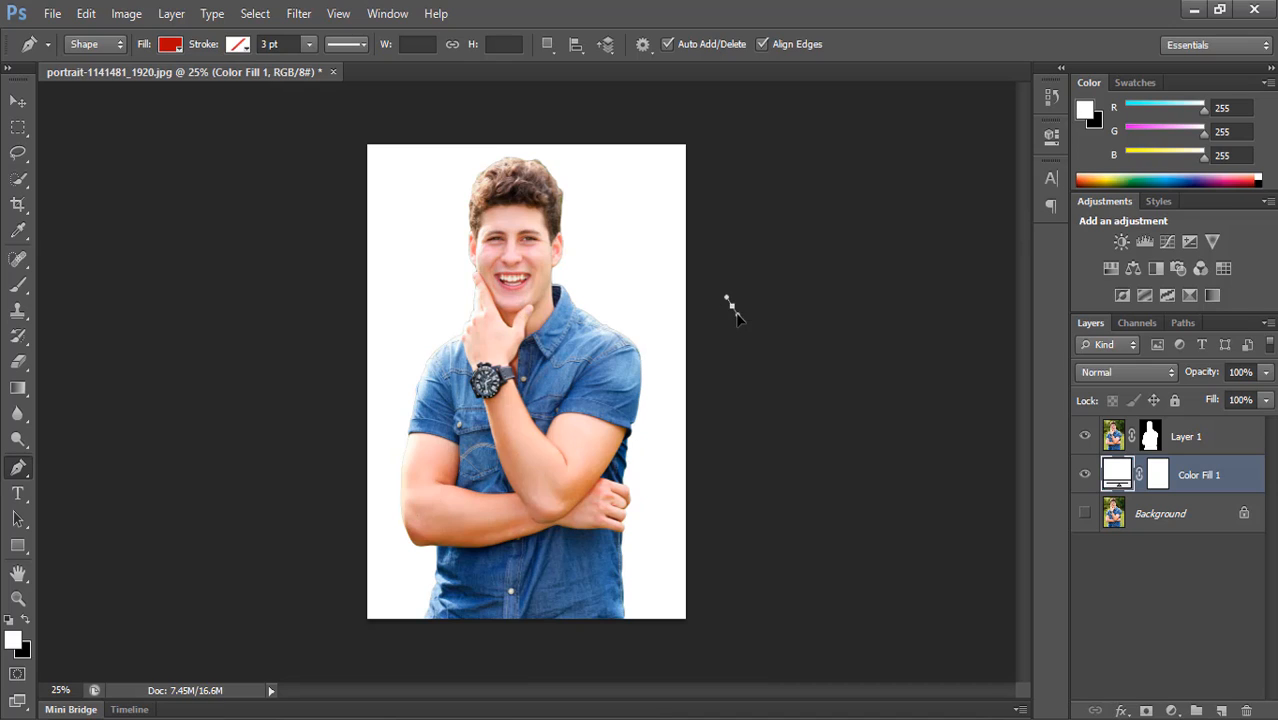
click(731, 306)
drag(607, 291, 583, 310)
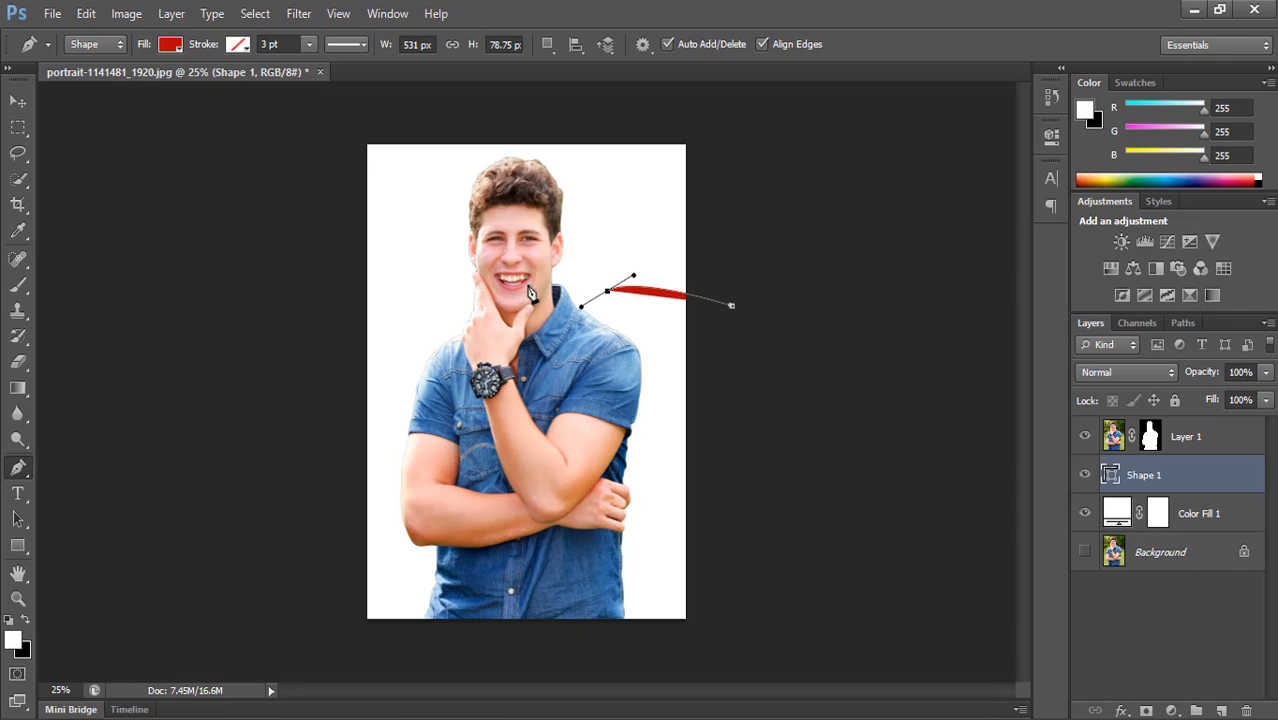
click(508, 292)
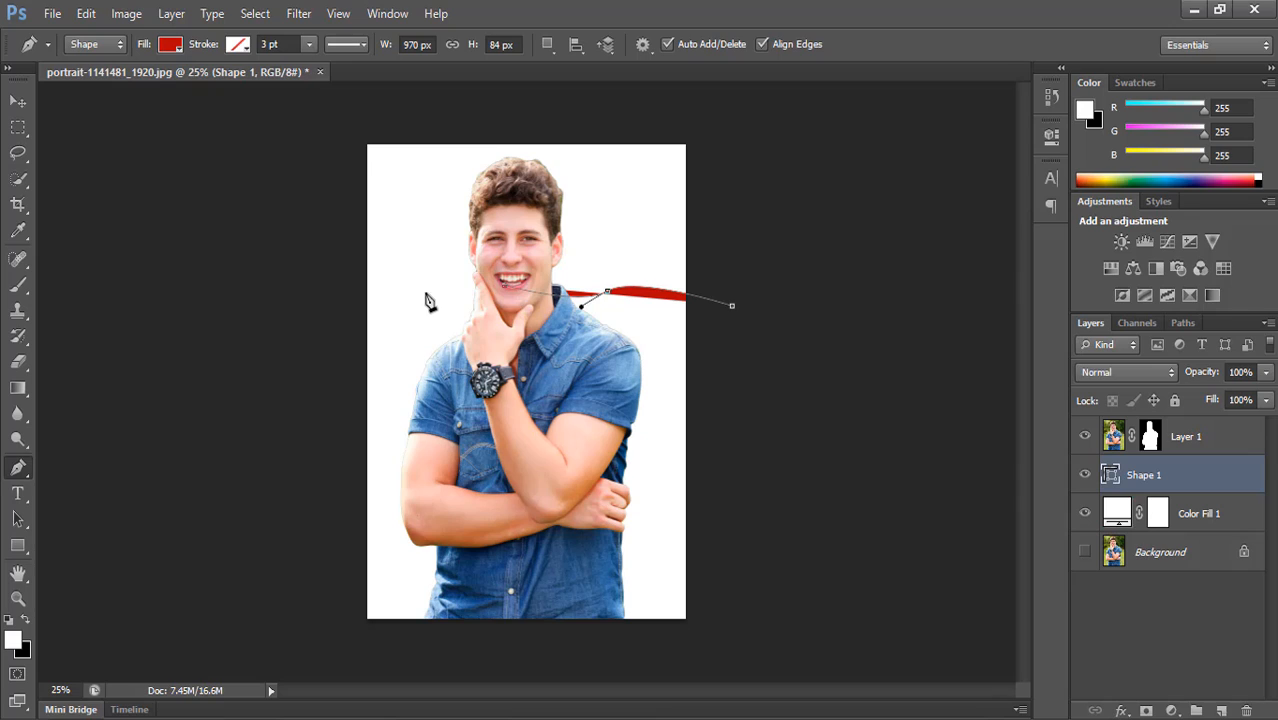
drag(426, 292, 344, 328)
click(306, 486)
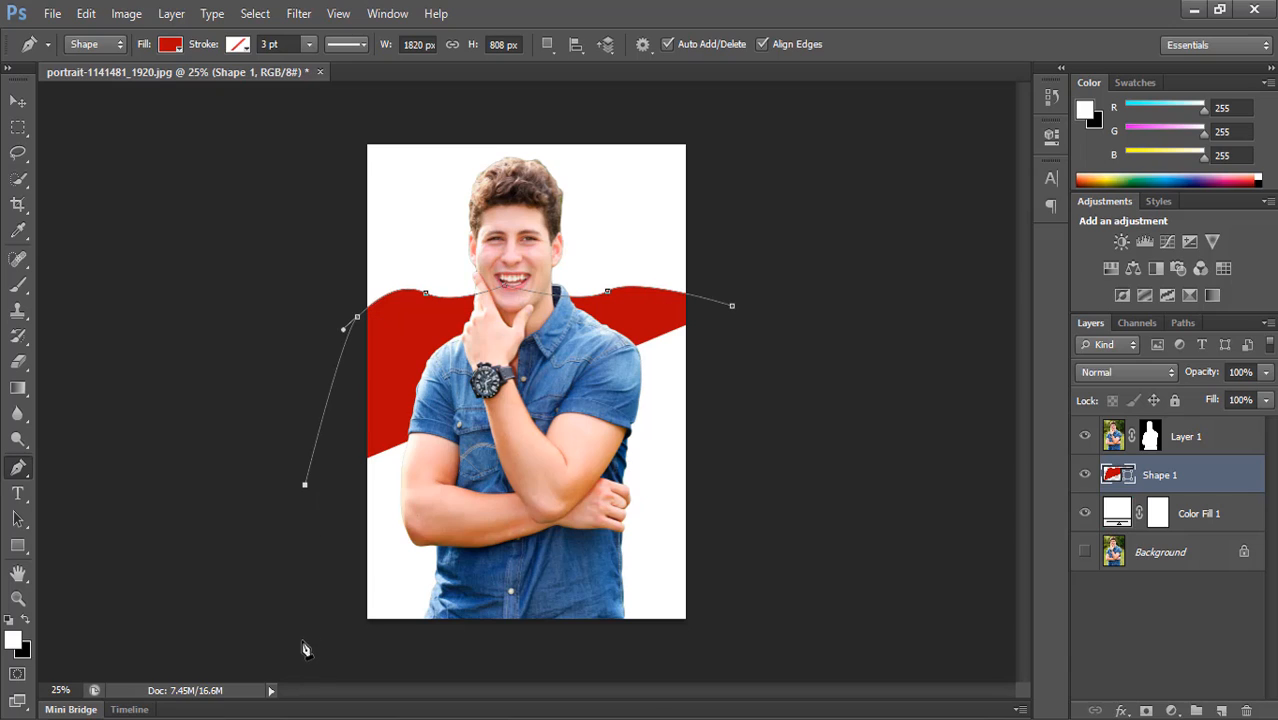
click(302, 640)
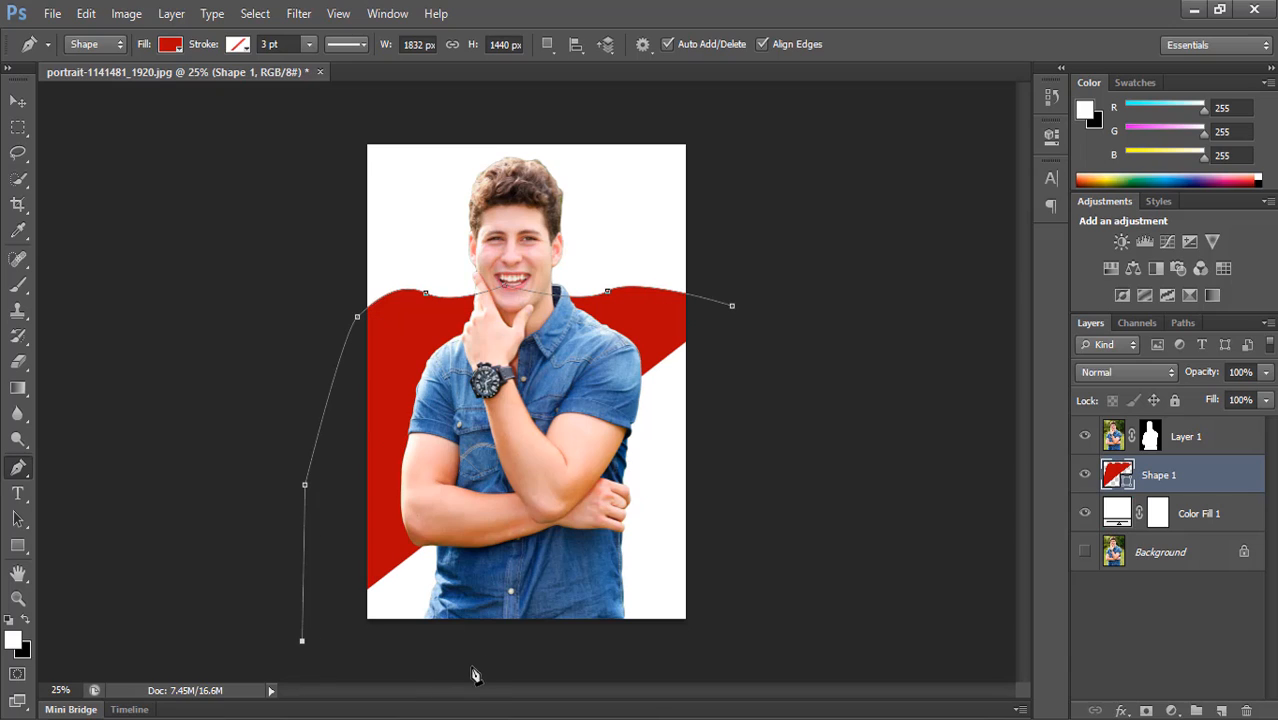
click(430, 672)
click(644, 656)
click(790, 611)
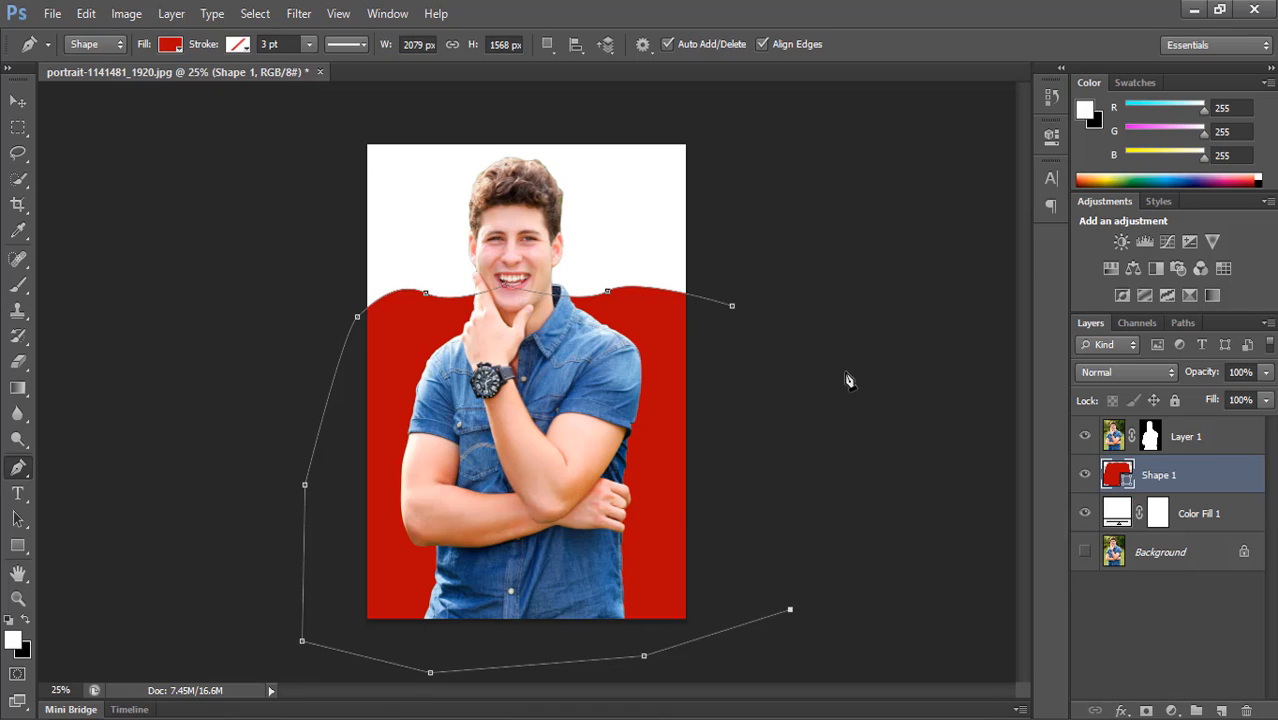
click(735, 309)
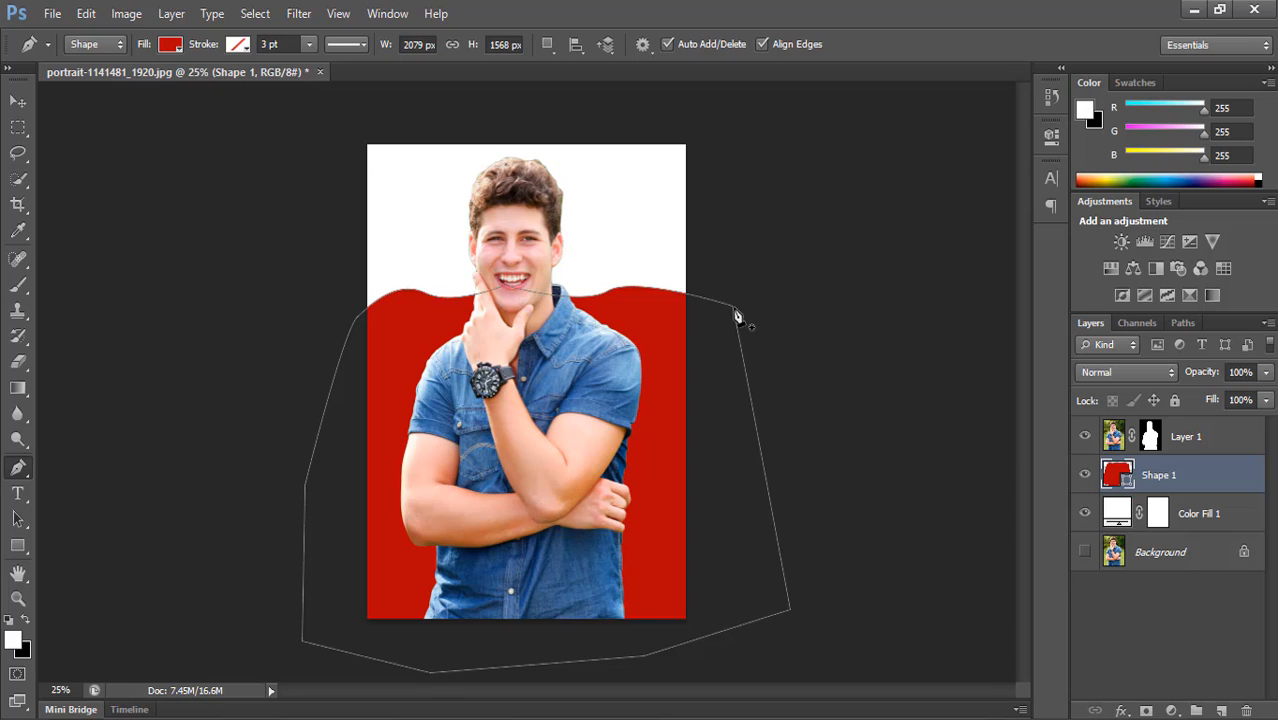
Combine Layer 1, Shape 1 and Color Fill 1 into a single smart object.
shift+click(1198, 448)
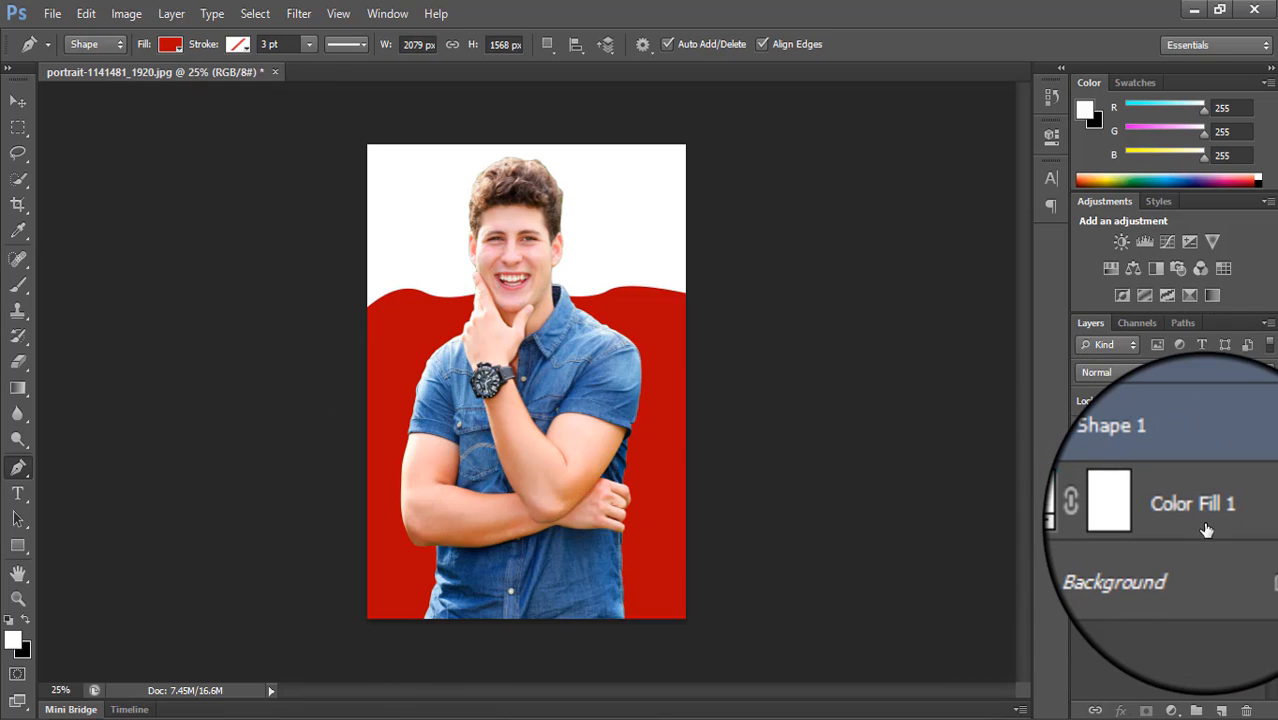
shift+click(1200, 515)
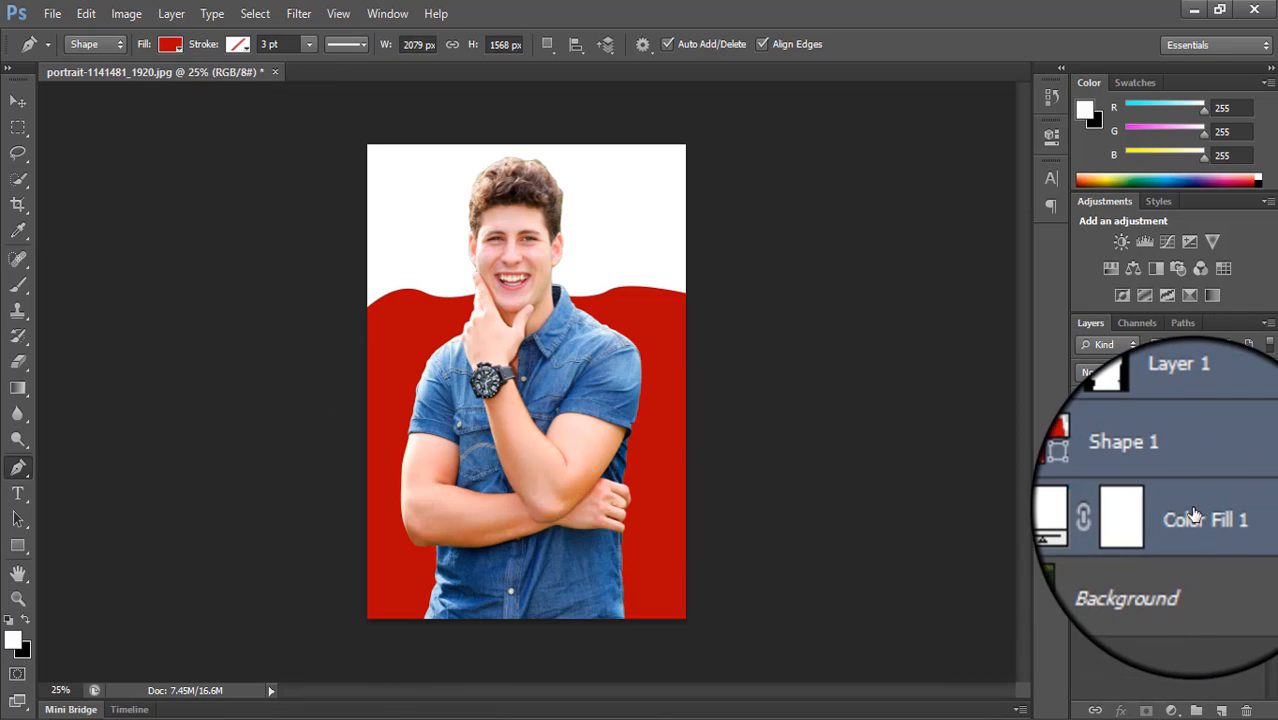
right_click(1195, 515)
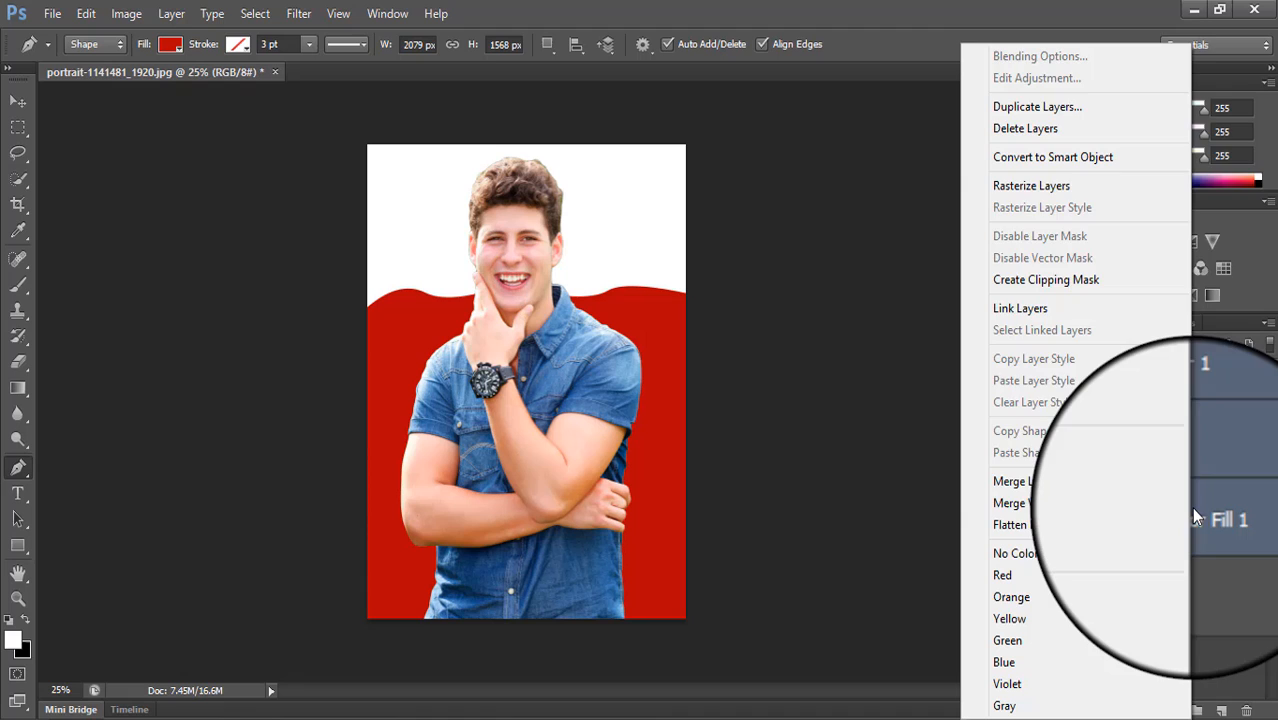
click(1066, 157)
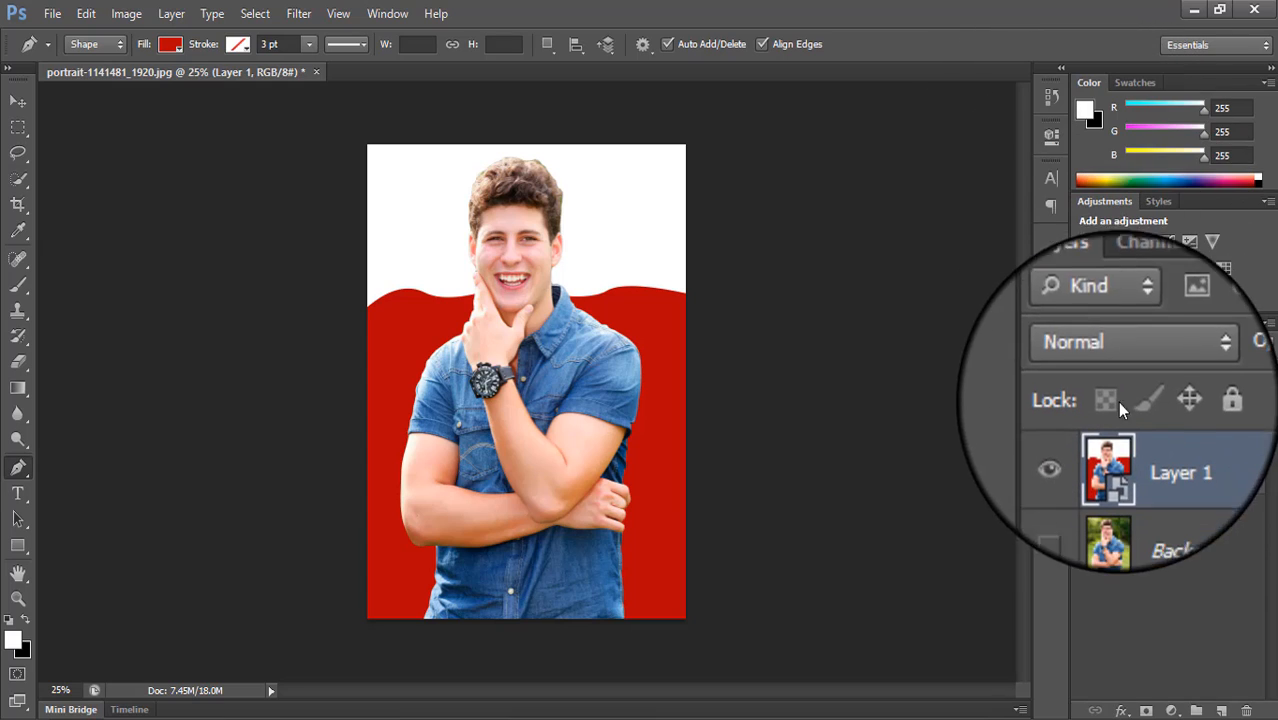
Duplicate the Layer 1 smart object twice and hide both copies.
key(ctrl+j)
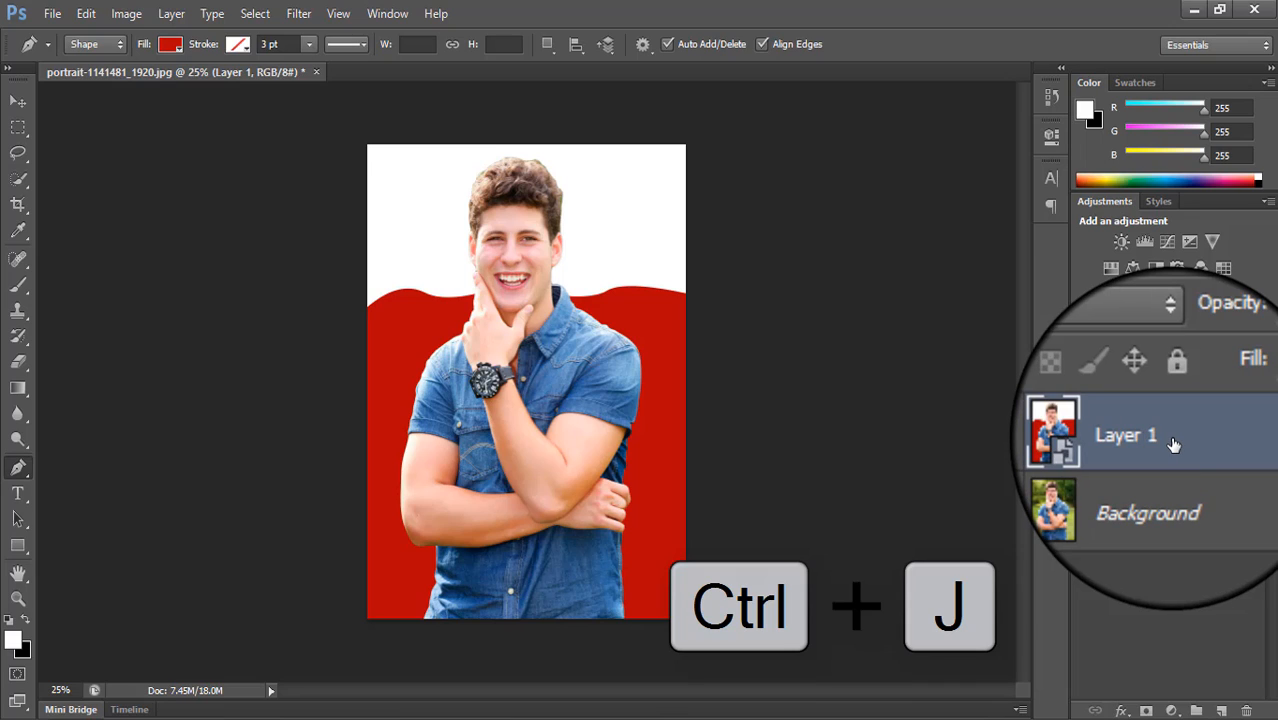
key(ctrl+j)
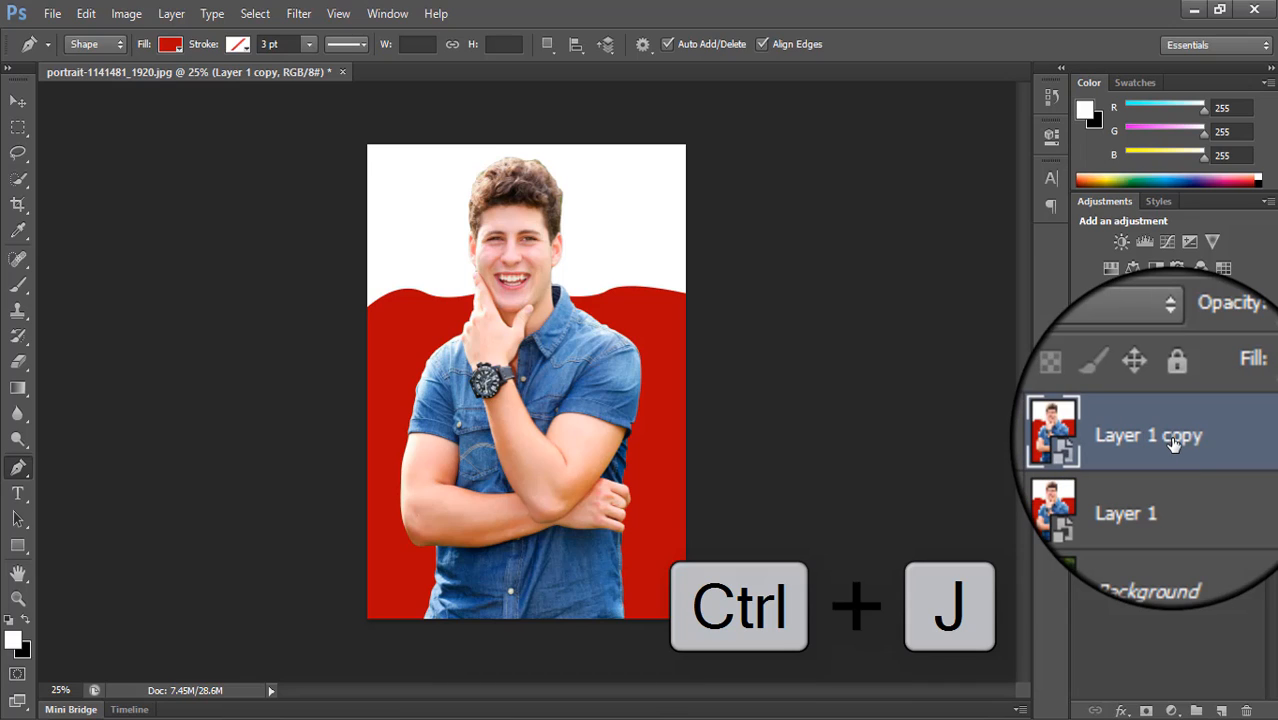
key(ctrl+j)
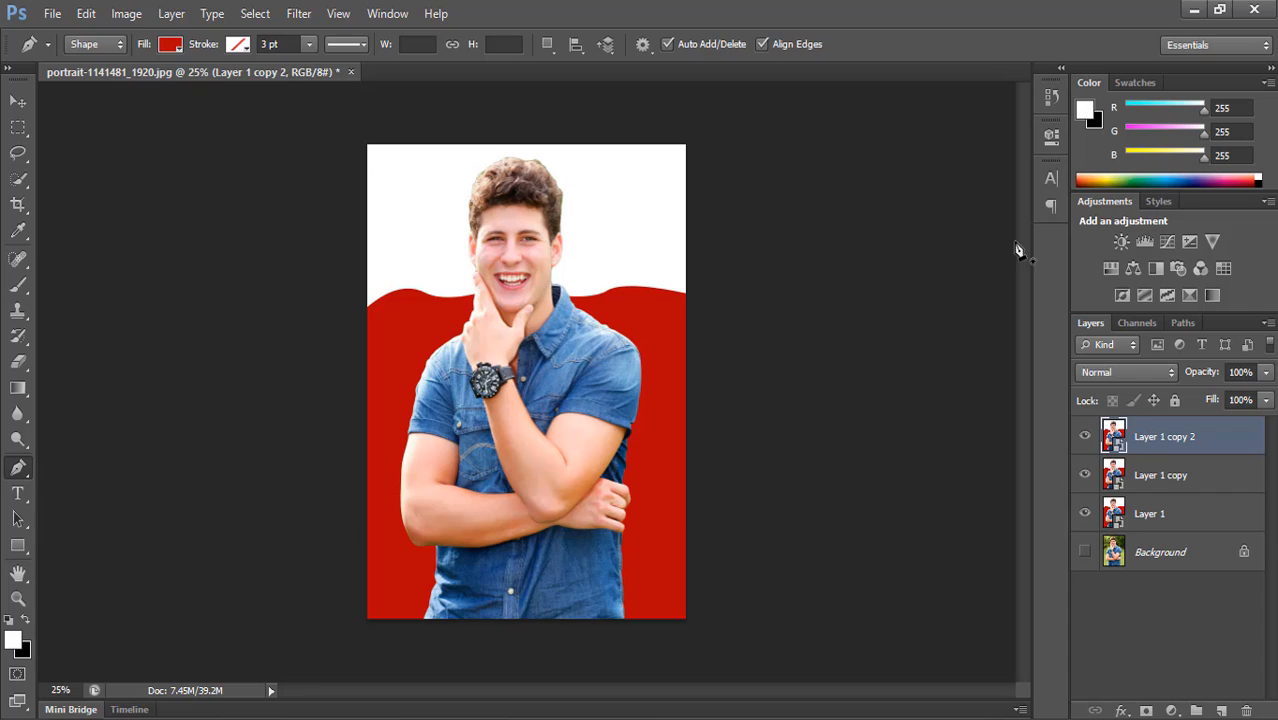
click(1084, 436)
click(1084, 475)
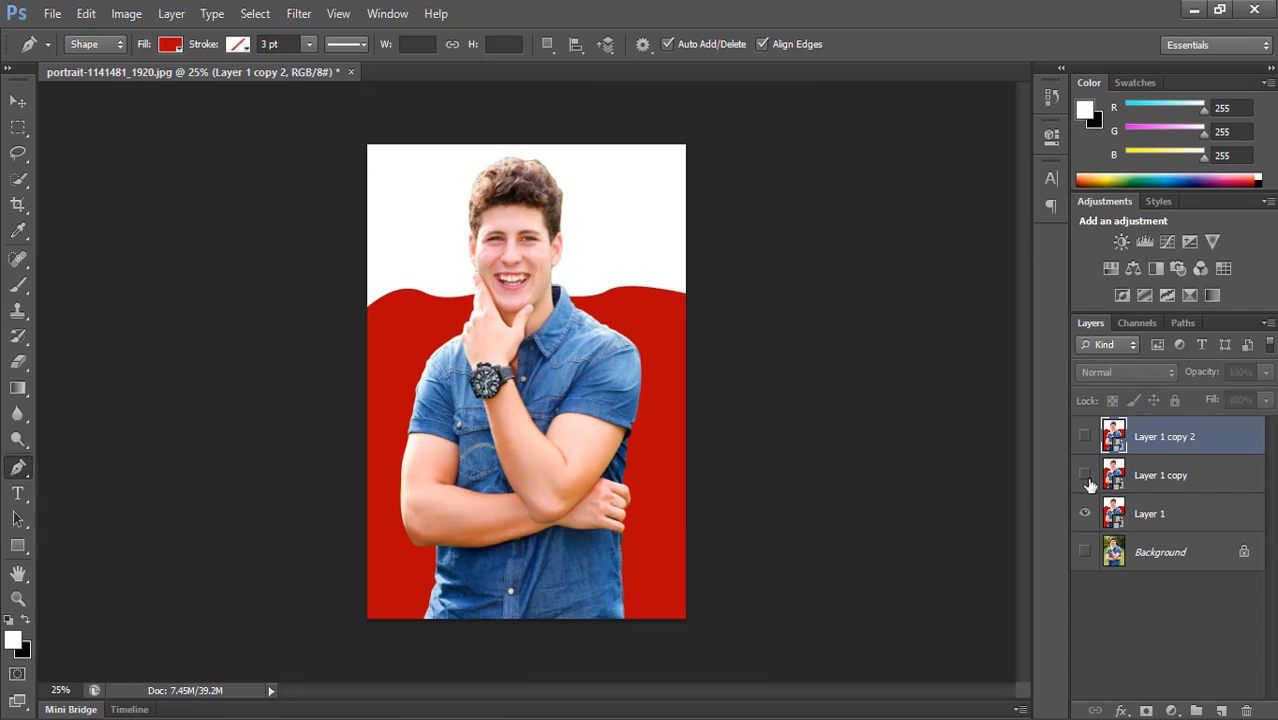
Apply the Poster Edges filter to the original Layer 1 with Edge Thickness 0, Edge Intensity 0 and Posterization 2.
click(1127, 513)
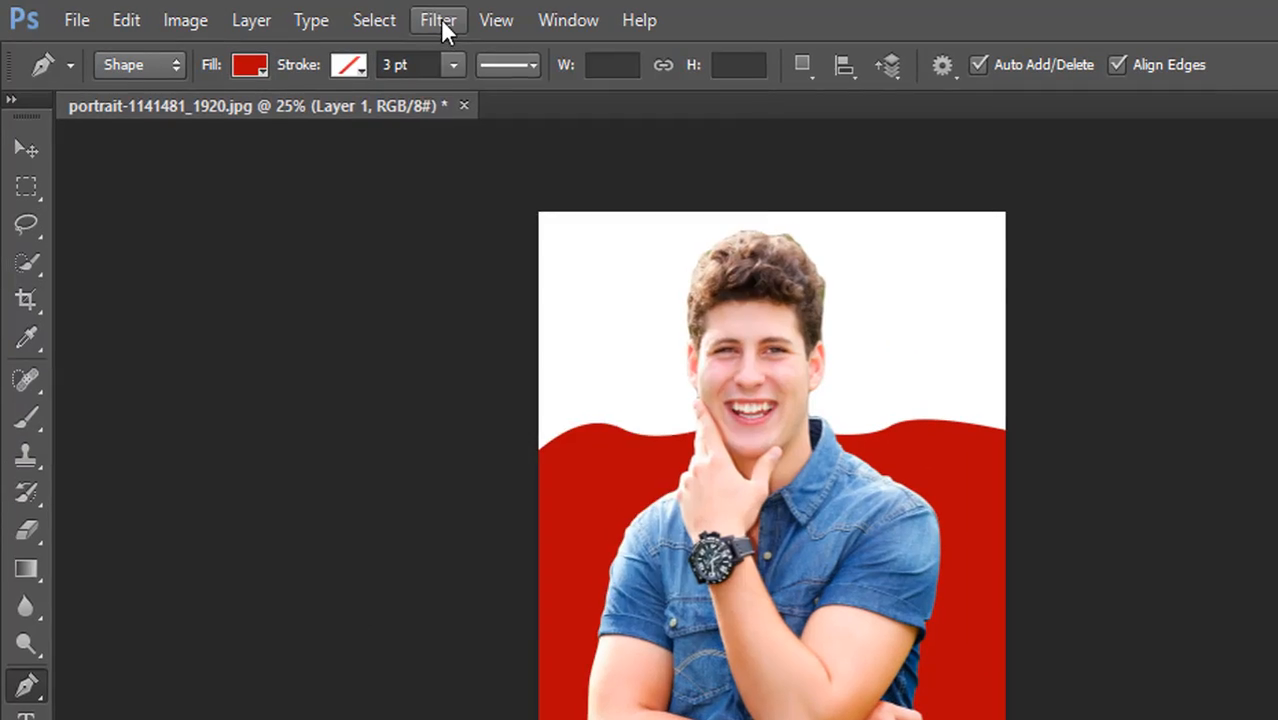
click(300, 17)
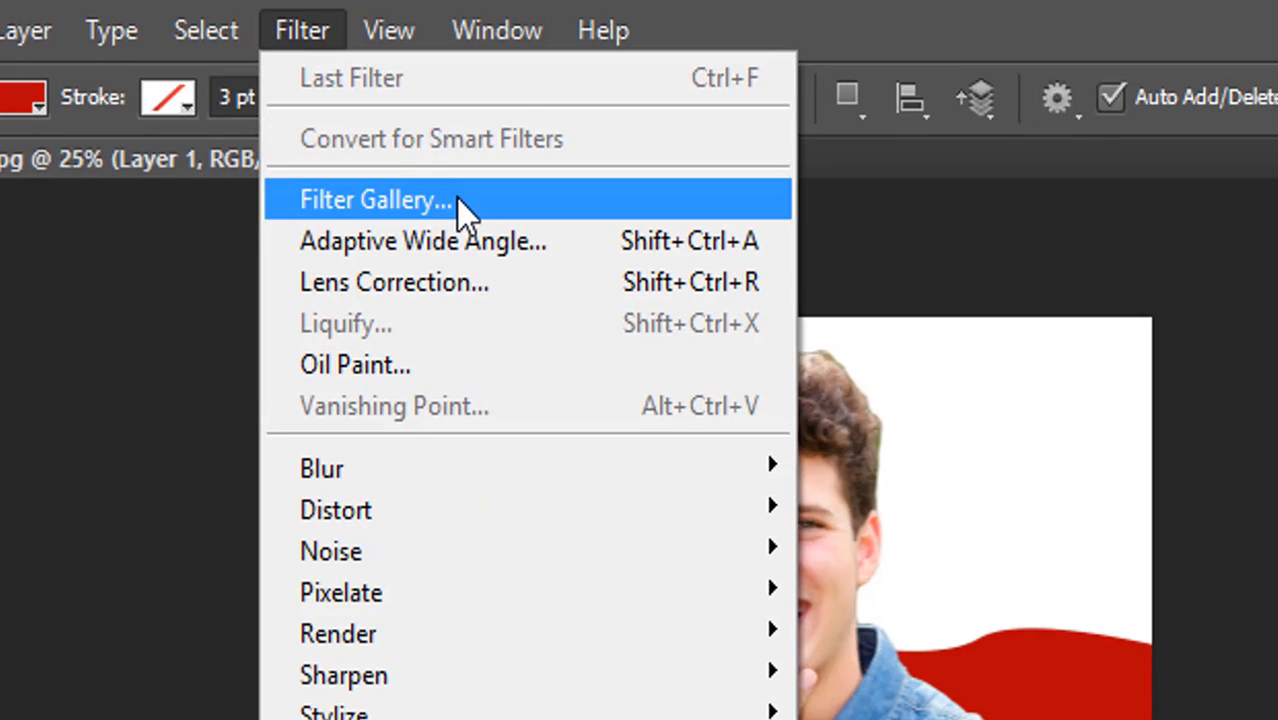
click(487, 133)
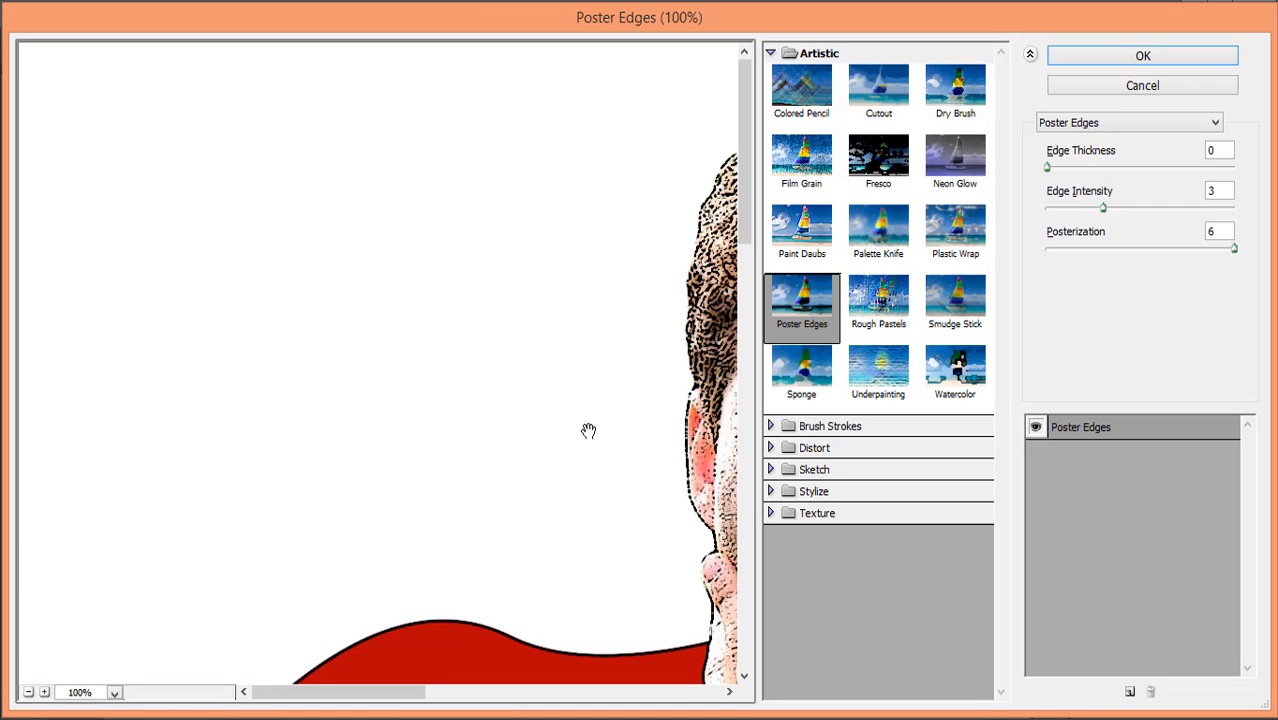
drag(588, 430, 58, 280)
drag(581, 316, 585, 334)
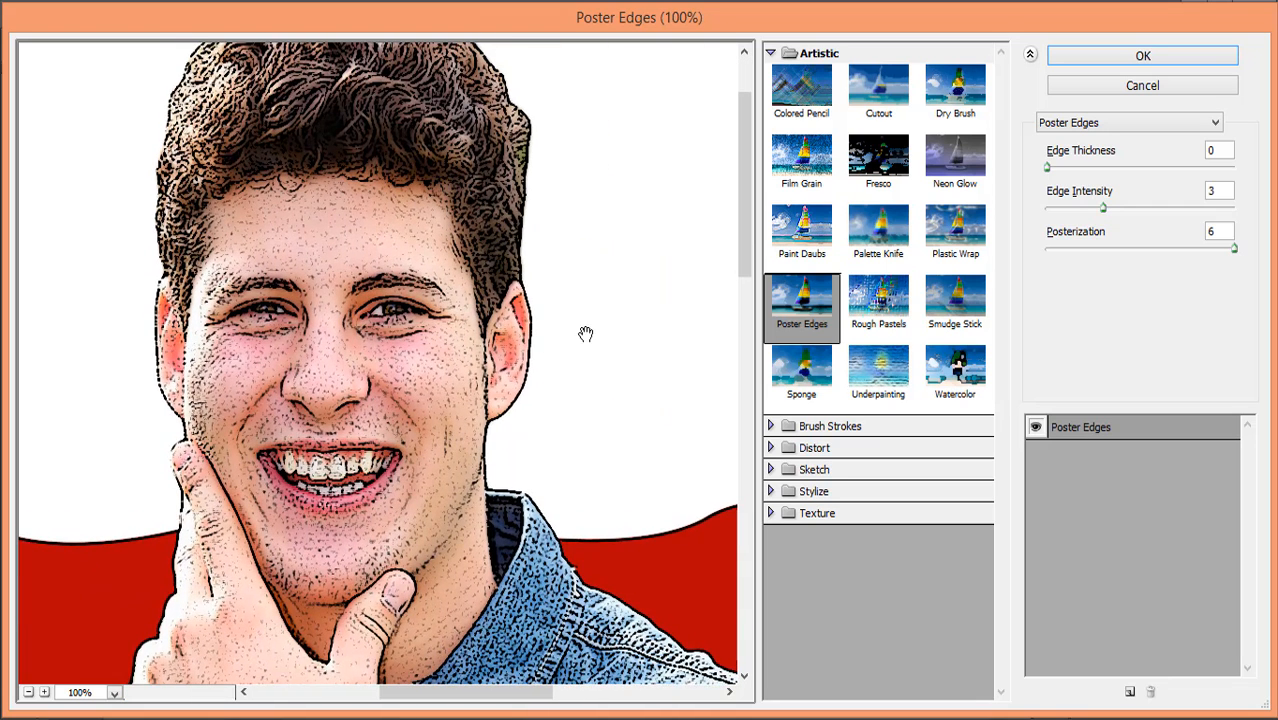
click(814, 325)
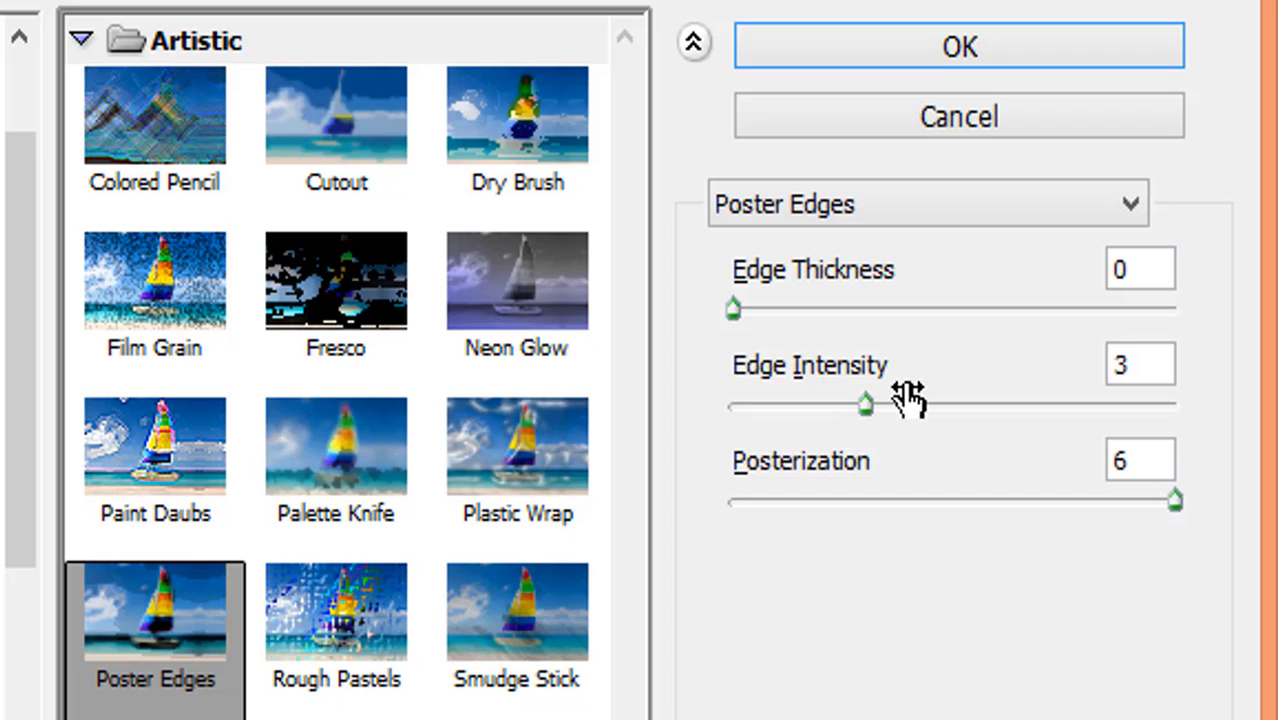
click(864, 418)
drag(818, 406, 684, 440)
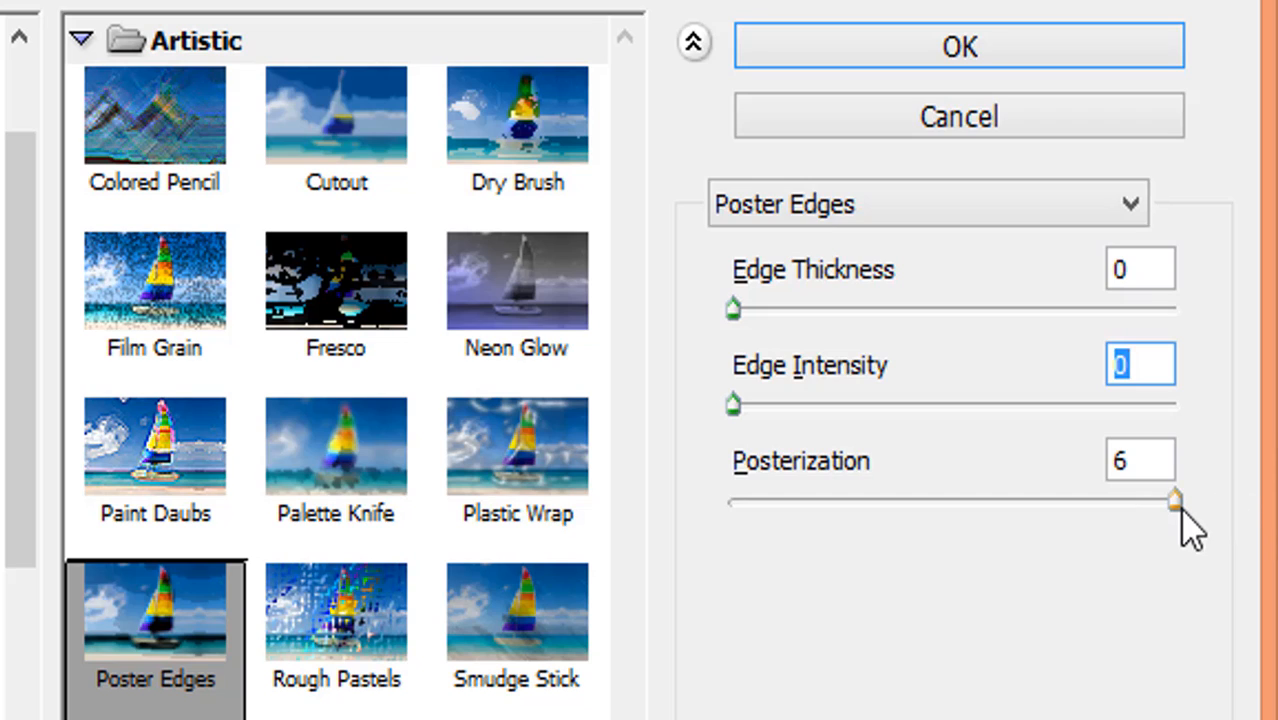
drag(1178, 506, 922, 550)
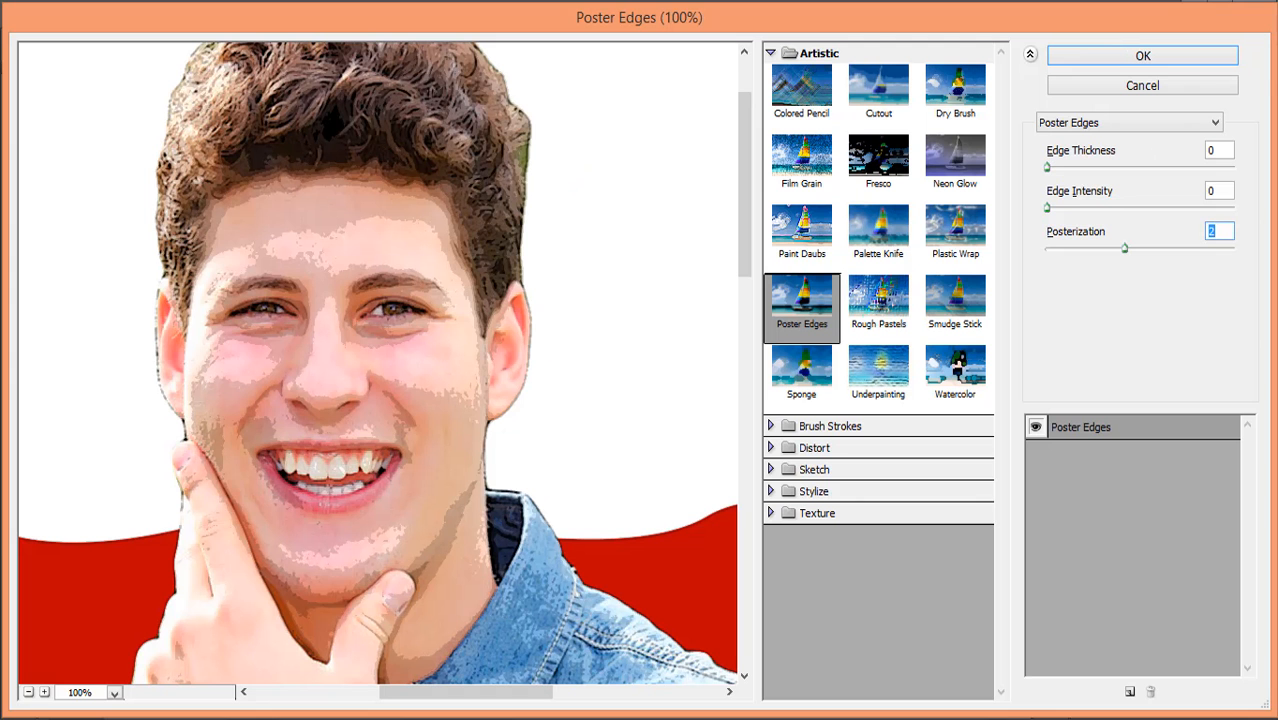
click(1127, 58)
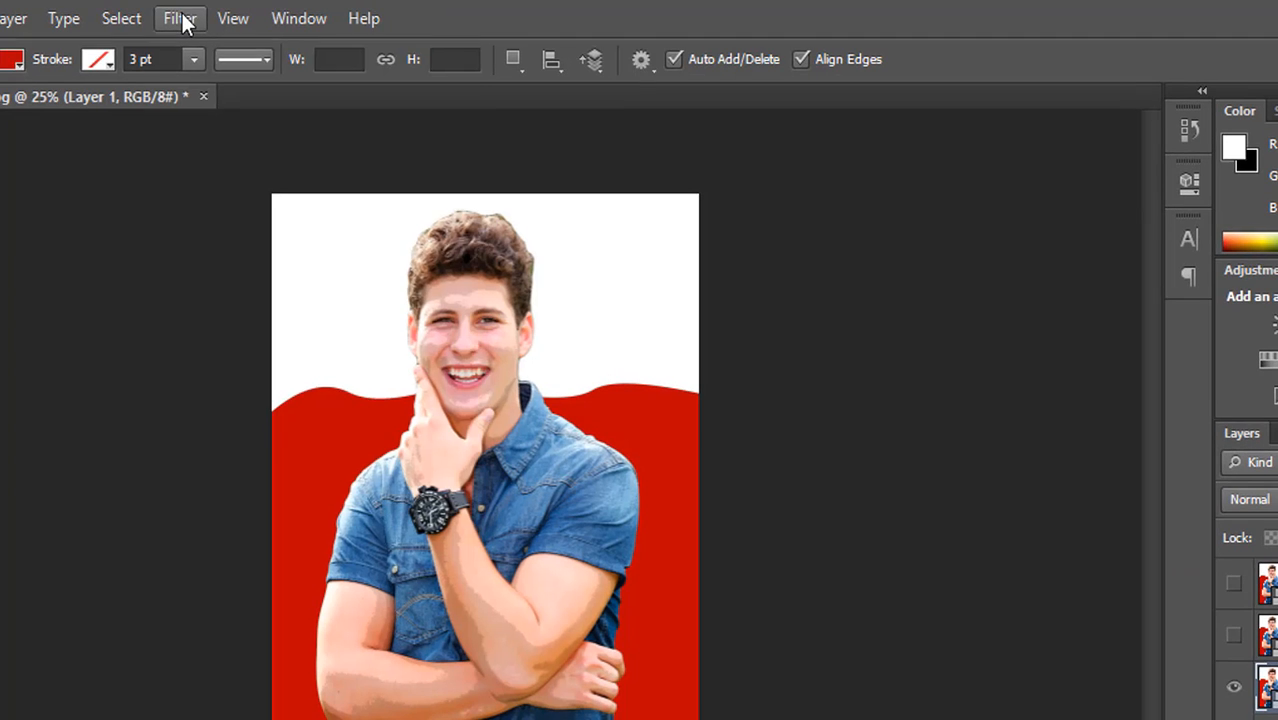
Sharpen Layer 1 with Unsharp Mask at Amount 90%, Radius 5.0 pixels and Threshold 10 levels.
click(299, 14)
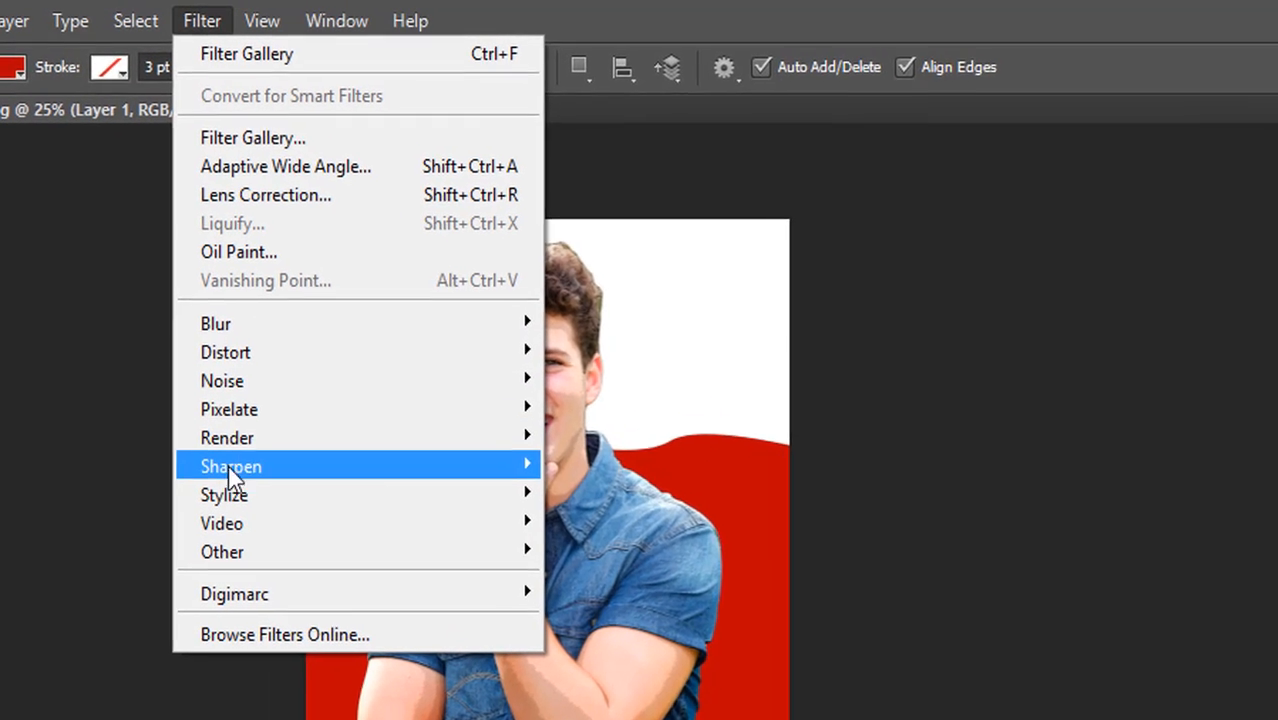
mouse_move(226, 414)
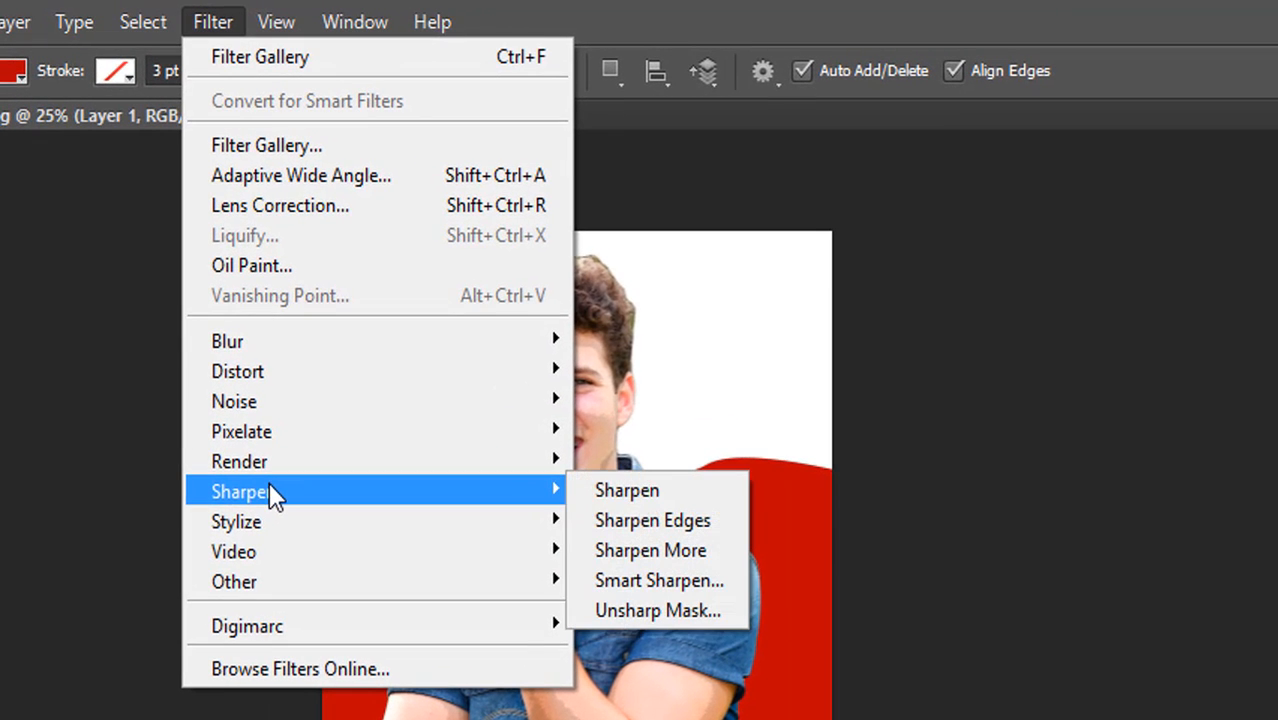
click(722, 610)
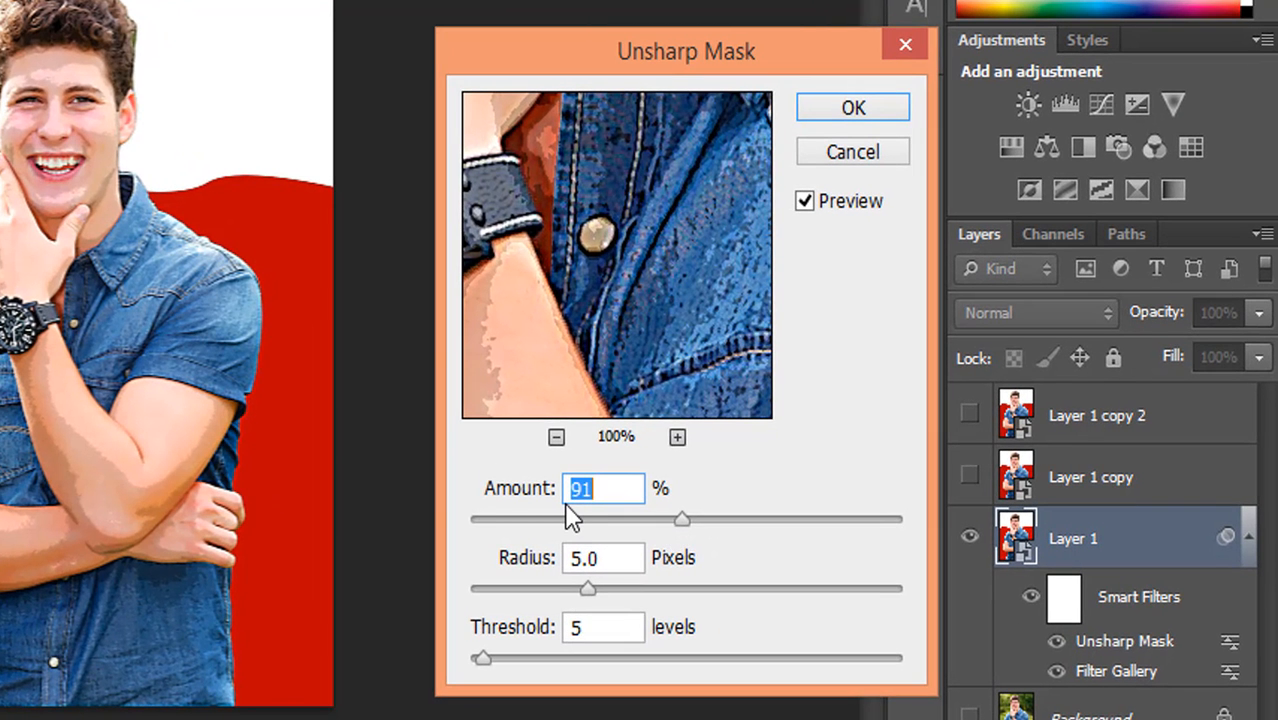
text(90)
mouse_move(482, 658)
mouse_down()
mouse_move(535, 658)
mouse_move(491, 658)
mouse_up()
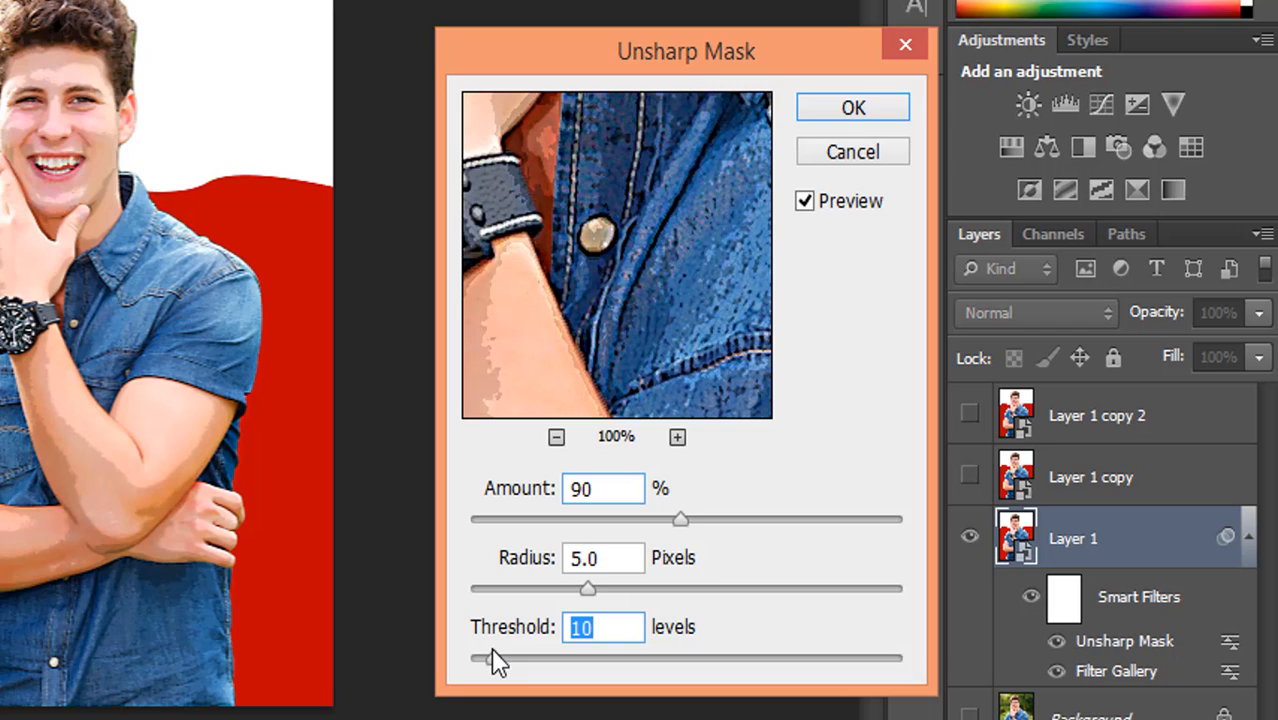
click(853, 110)
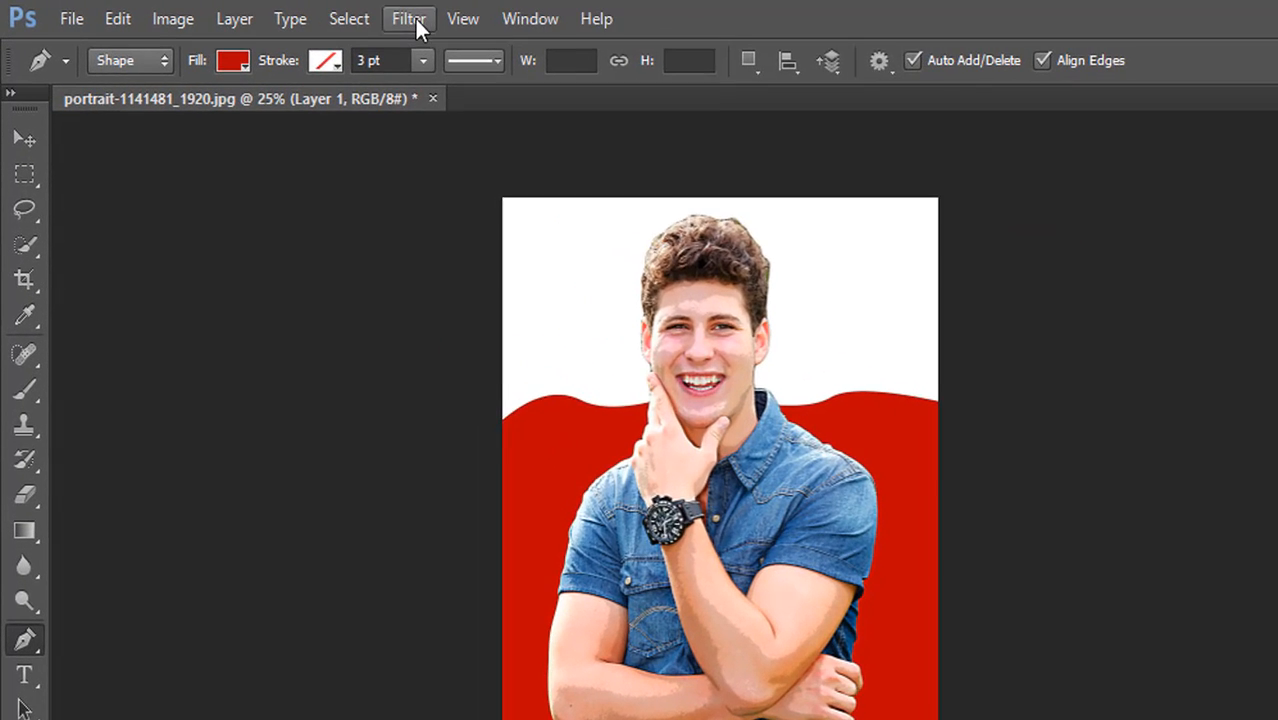
Apply the Oil Paint filter to Layer 1 with Stylization 4, Cleanliness 3, Scale 0.1, Bristle Detail 0, Angular Direction 0 and Shine 0.
click(415, 19)
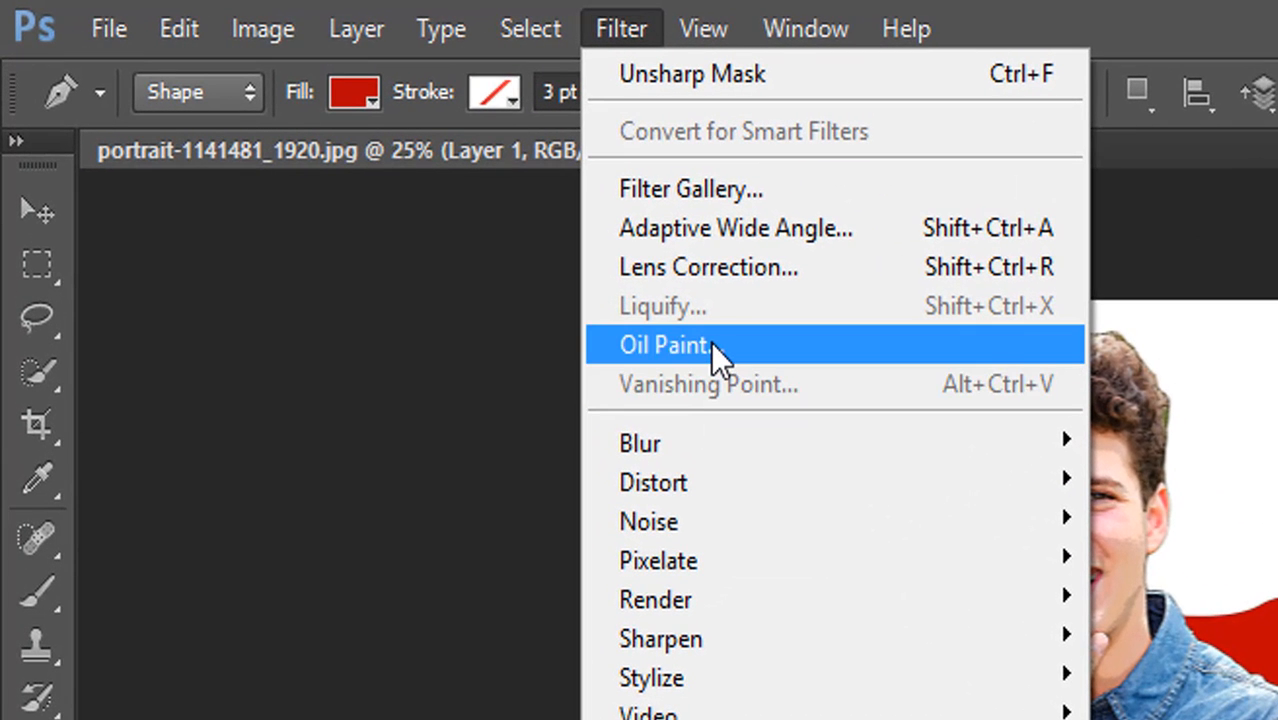
click(713, 347)
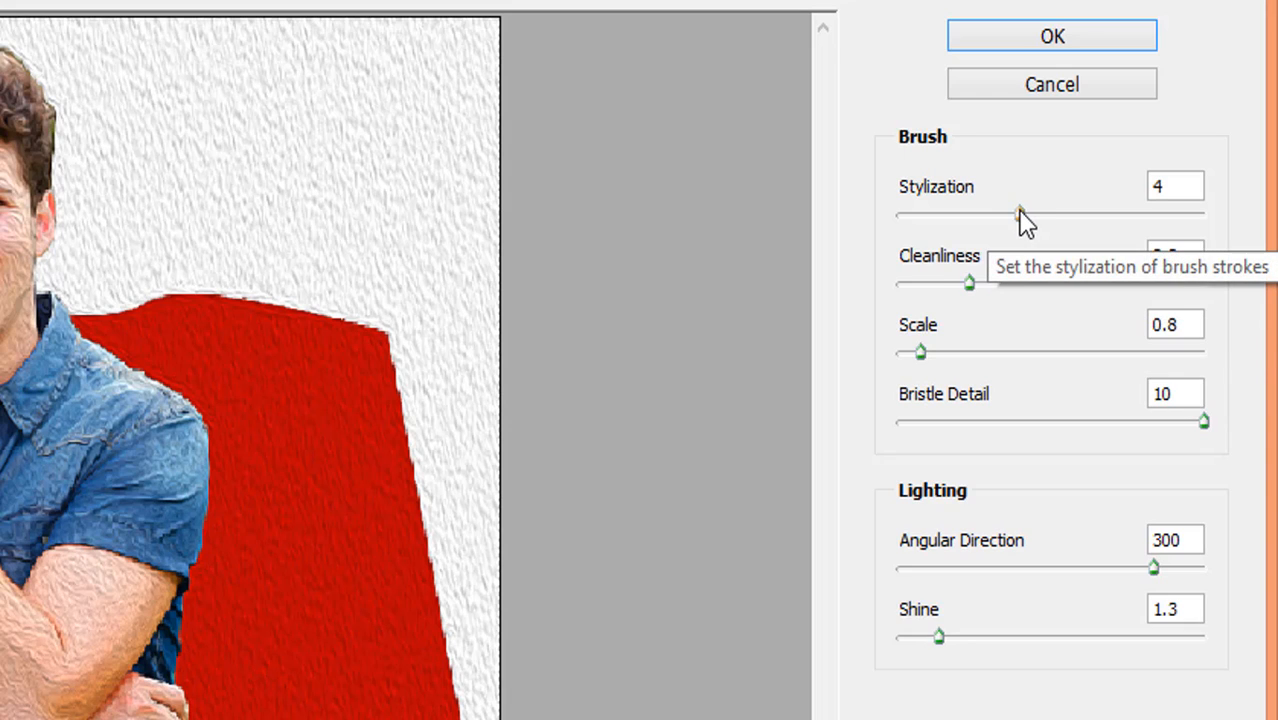
drag(972, 285, 993, 285)
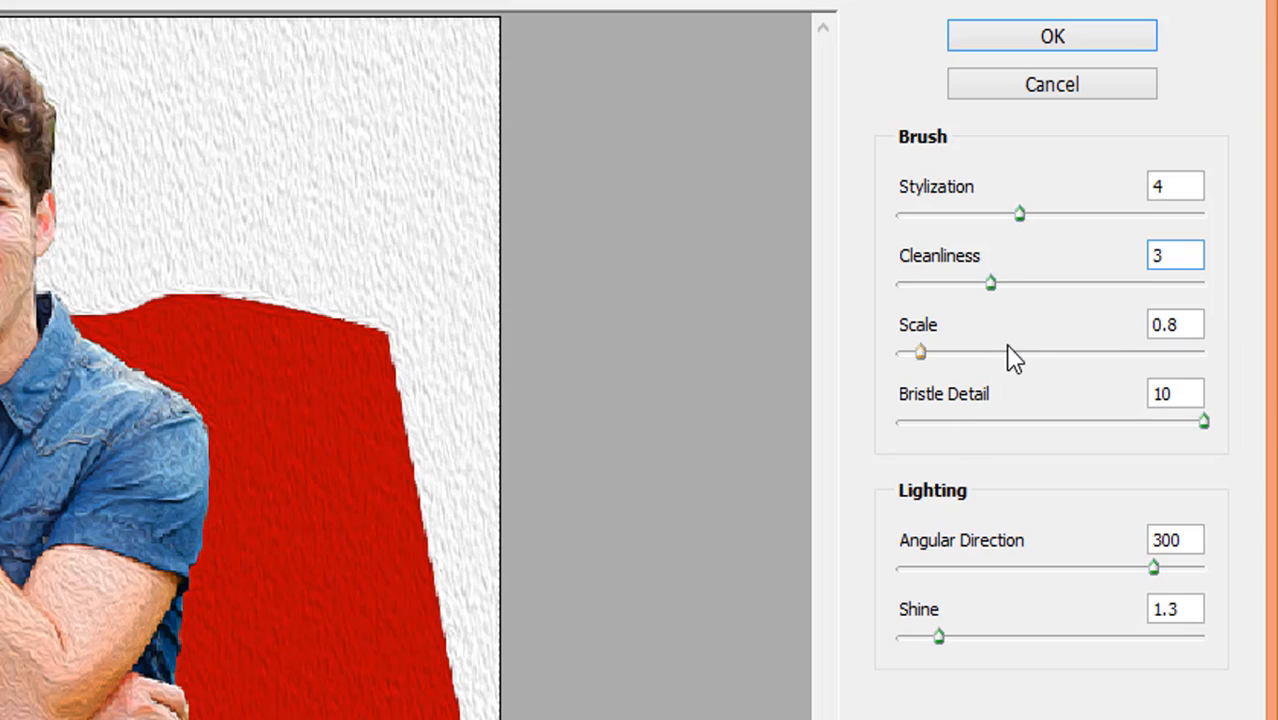
drag(919, 350, 899, 350)
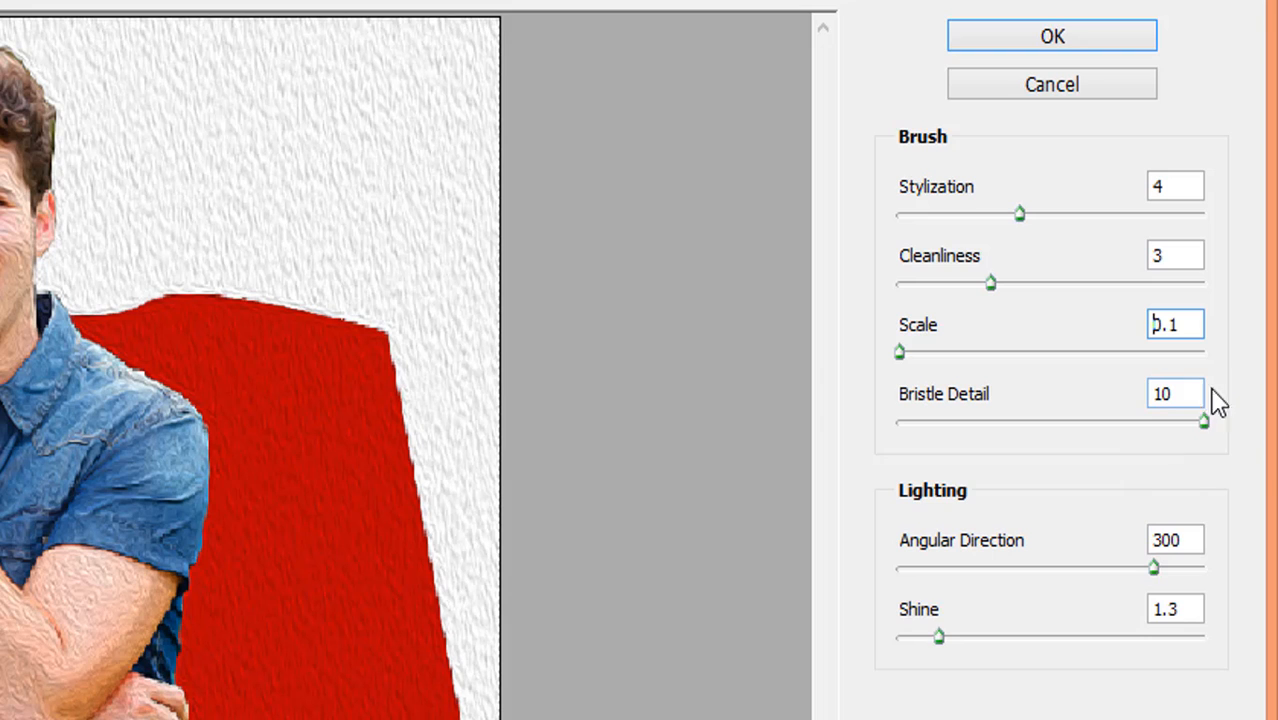
key(Tab)
text(0)
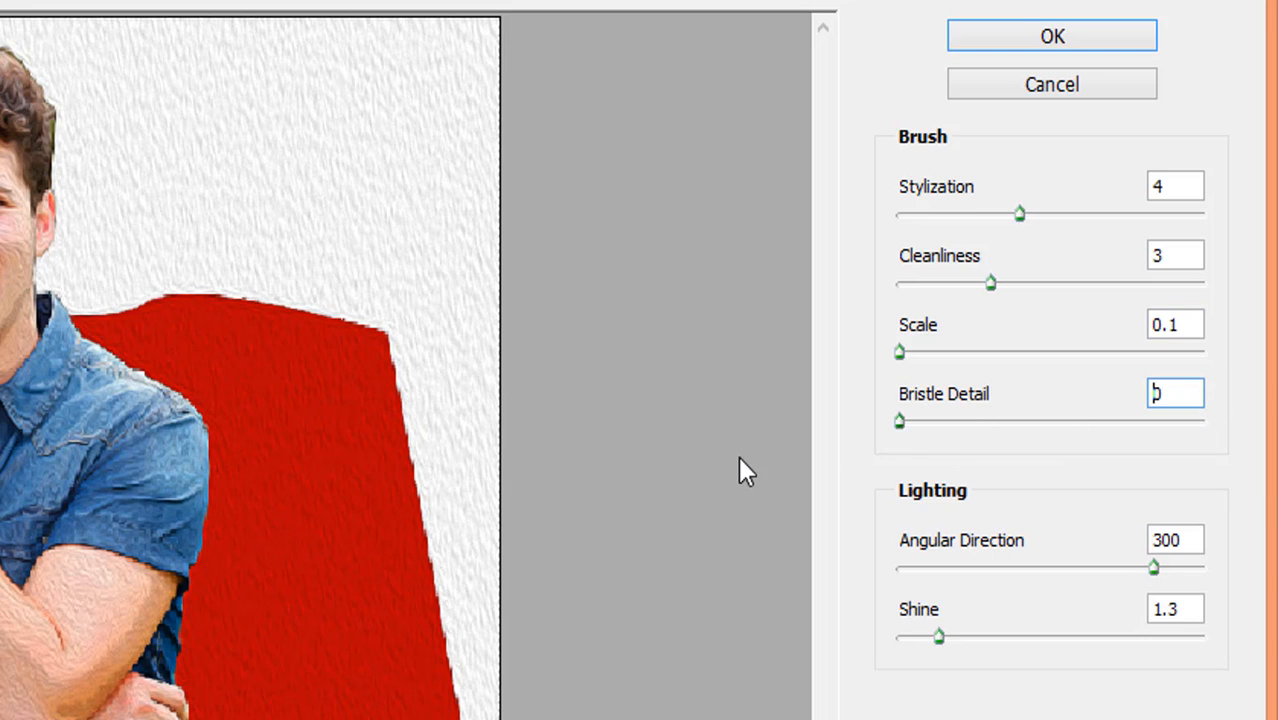
drag(1163, 578, 790, 613)
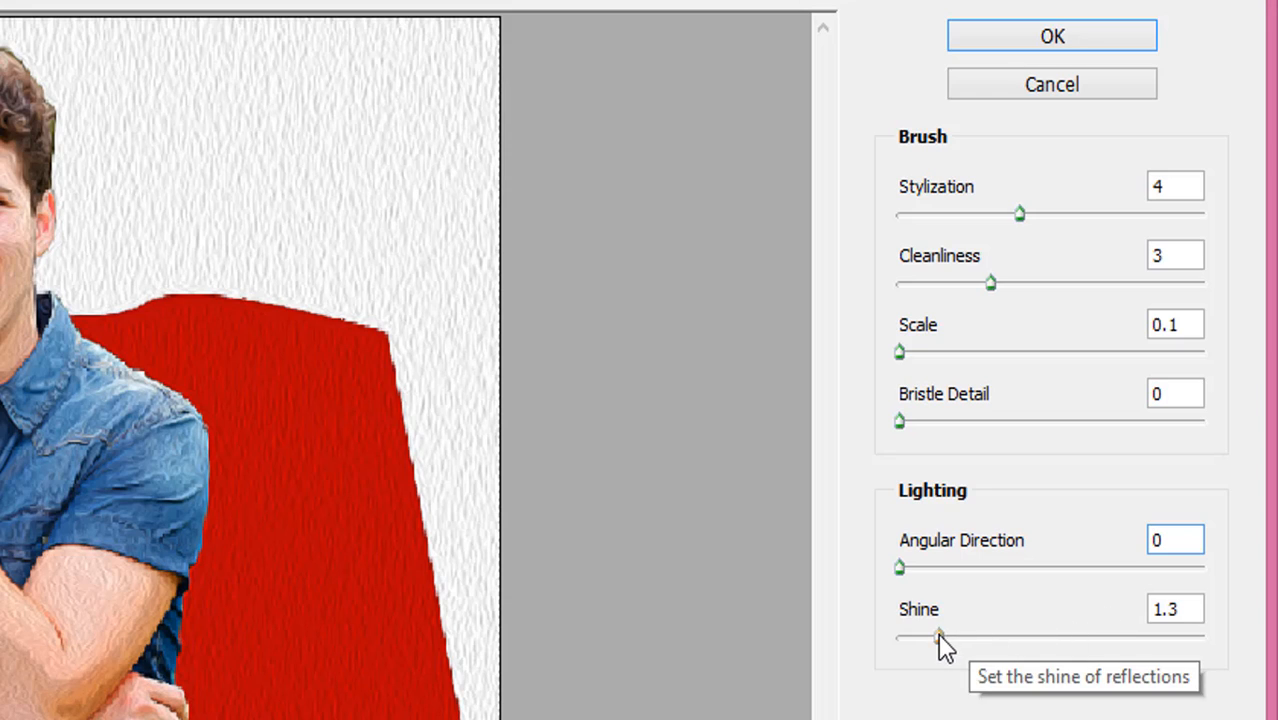
drag(944, 645, 756, 680)
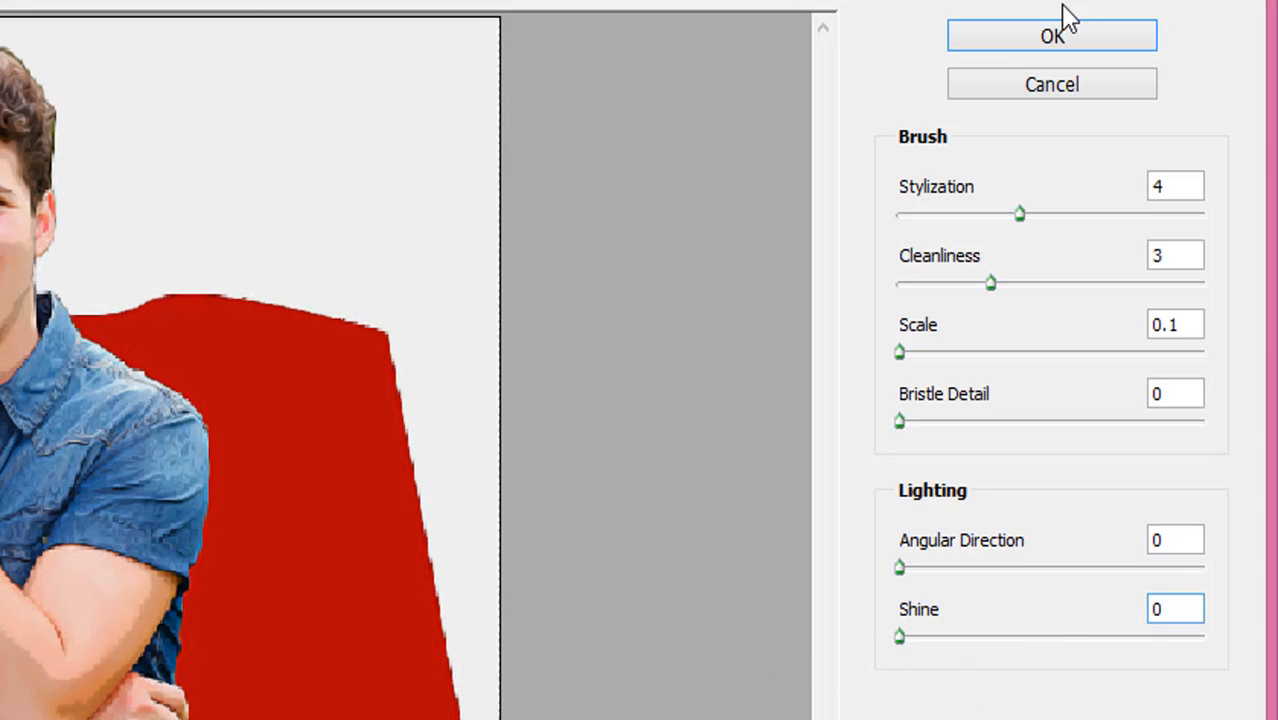
click(1052, 33)
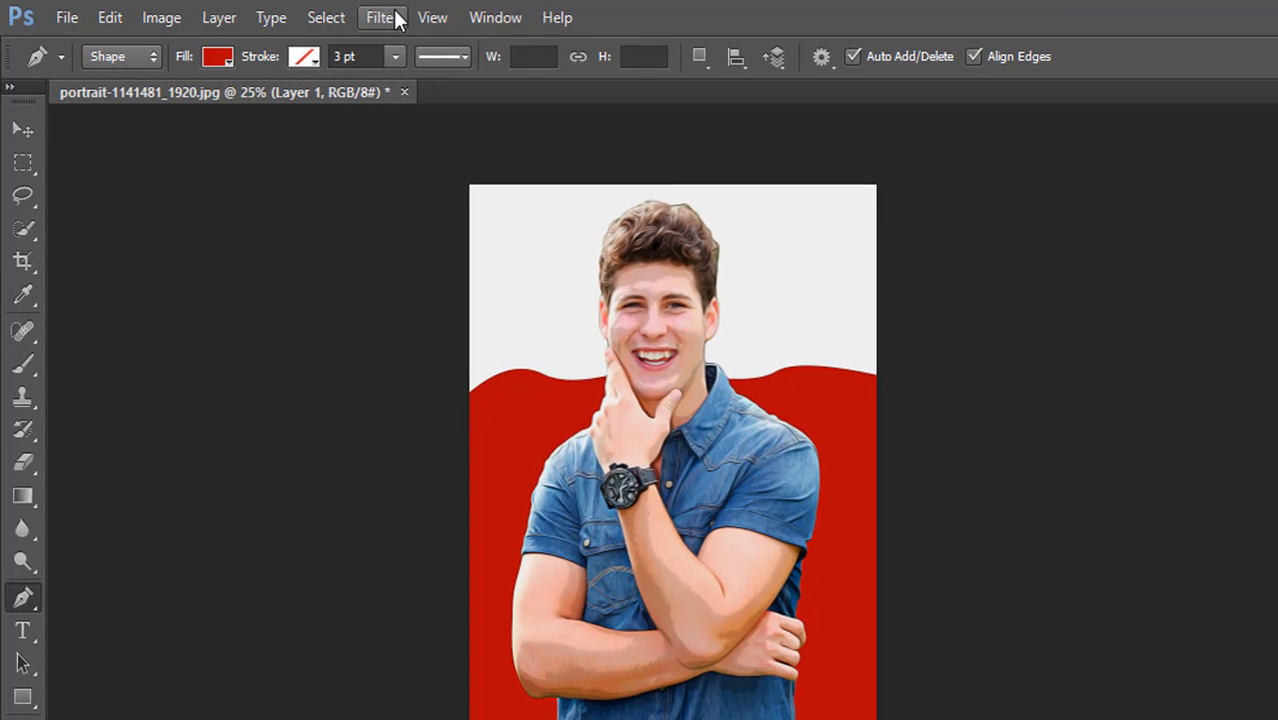
Sharpen Layer 1 again with a second Unsharp Mask at Amount 60%, Radius 5.0 pixels and Threshold 5 levels.
click(396, 20)
mouse_move(526, 472)
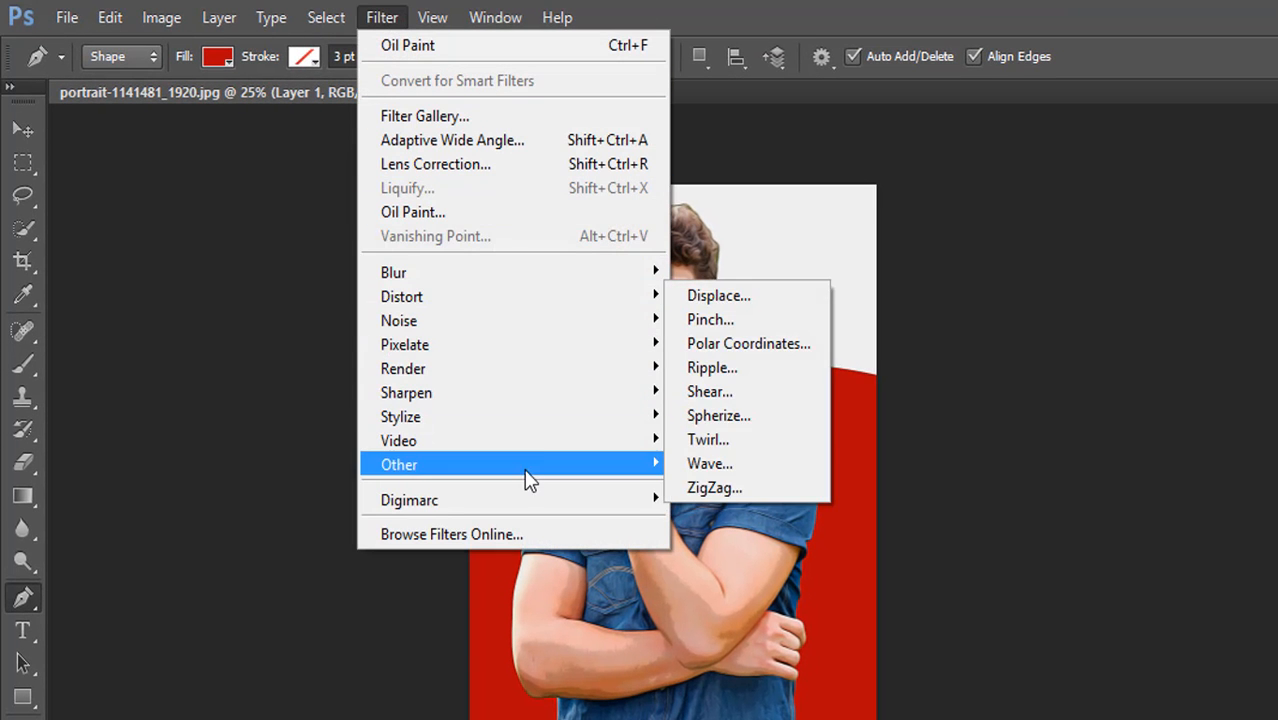
mouse_move(545, 392)
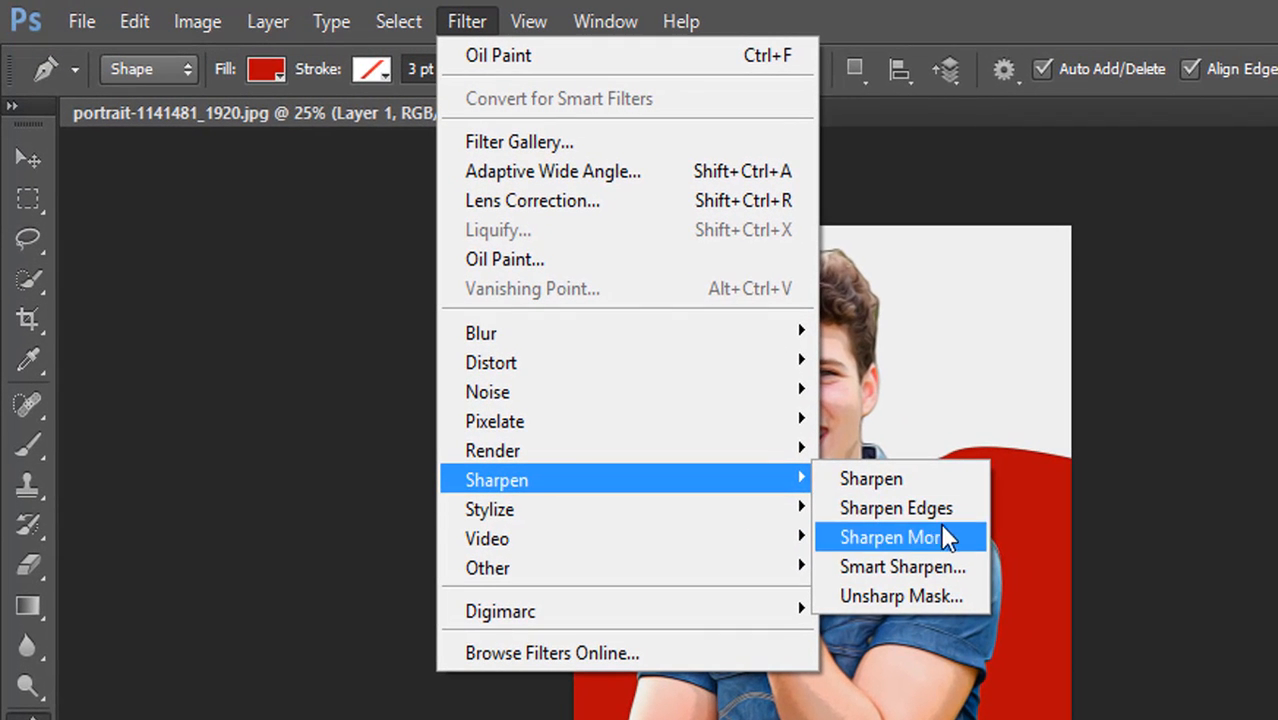
click(933, 597)
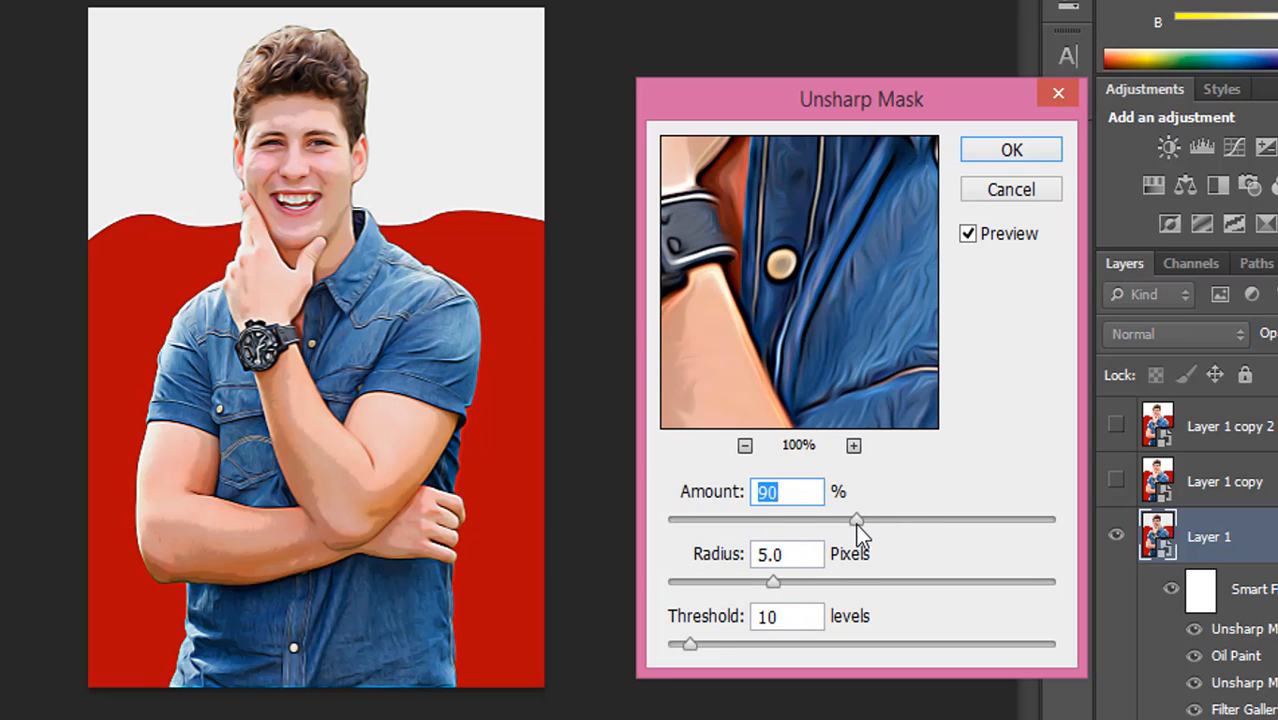
drag(856, 524, 808, 524)
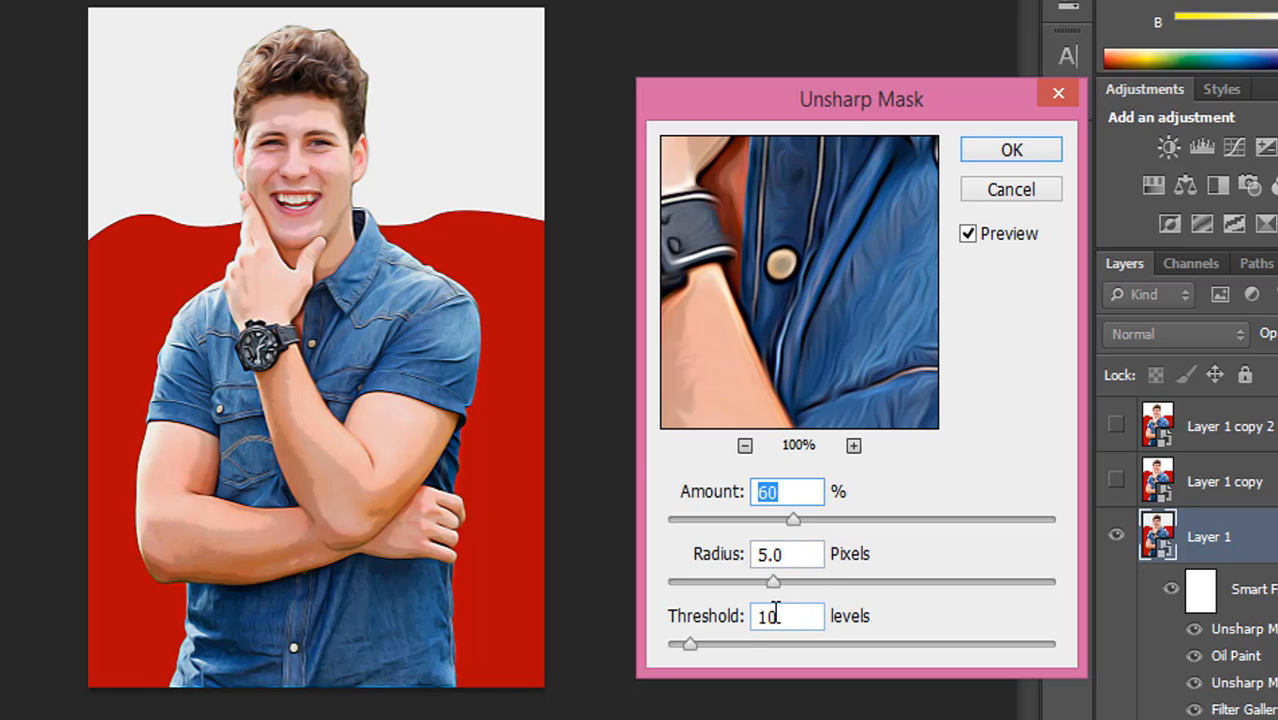
drag(690, 648, 678, 648)
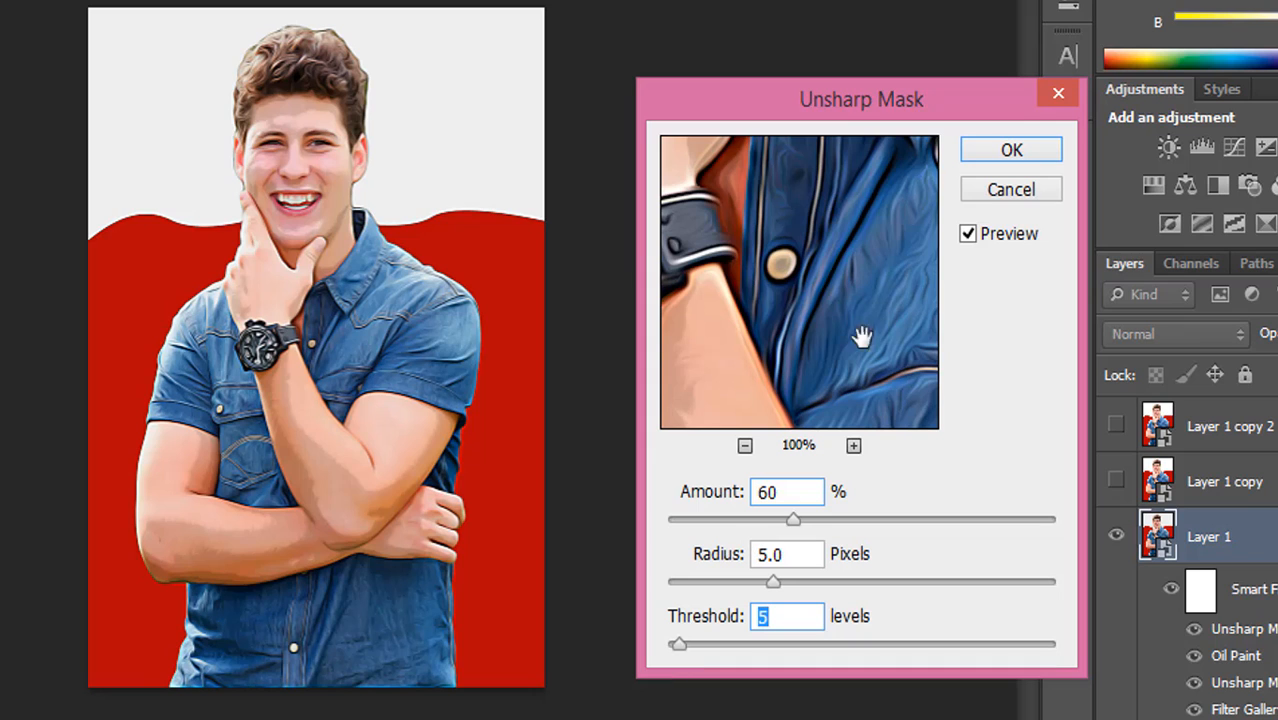
click(1012, 152)
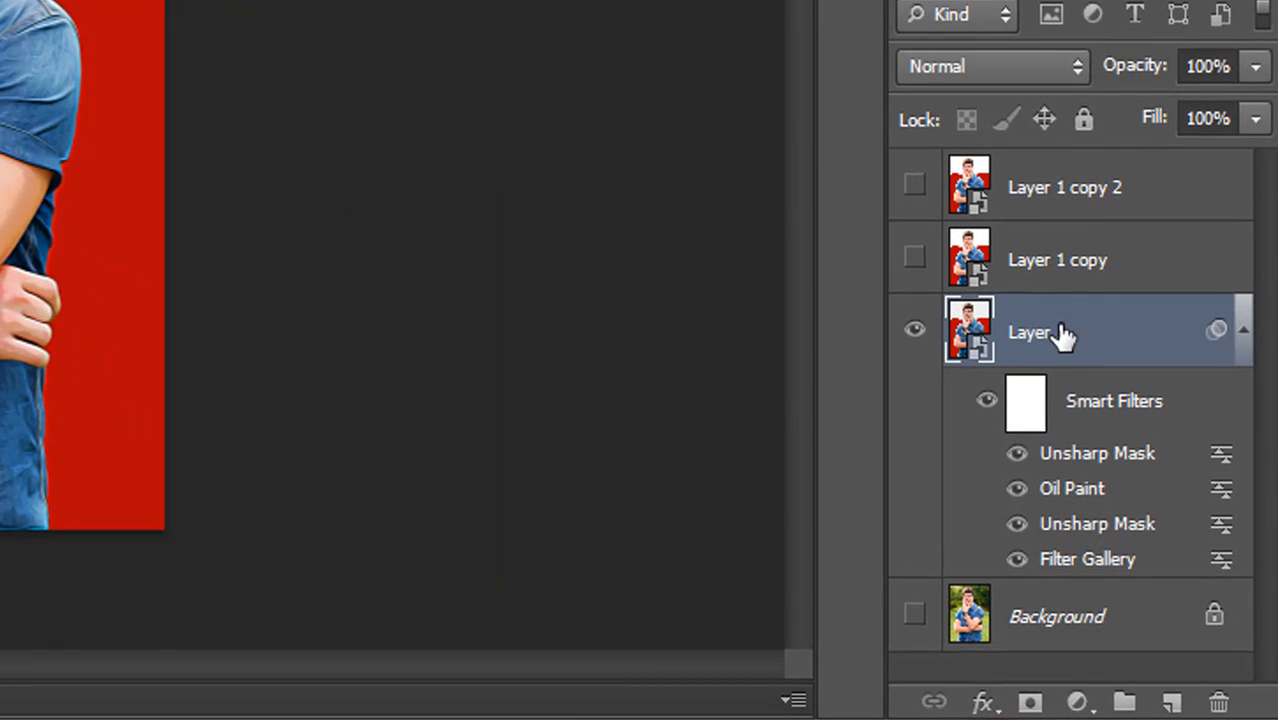
Rename the filtered Layer 1 as Effect.
double_click(1058, 335)
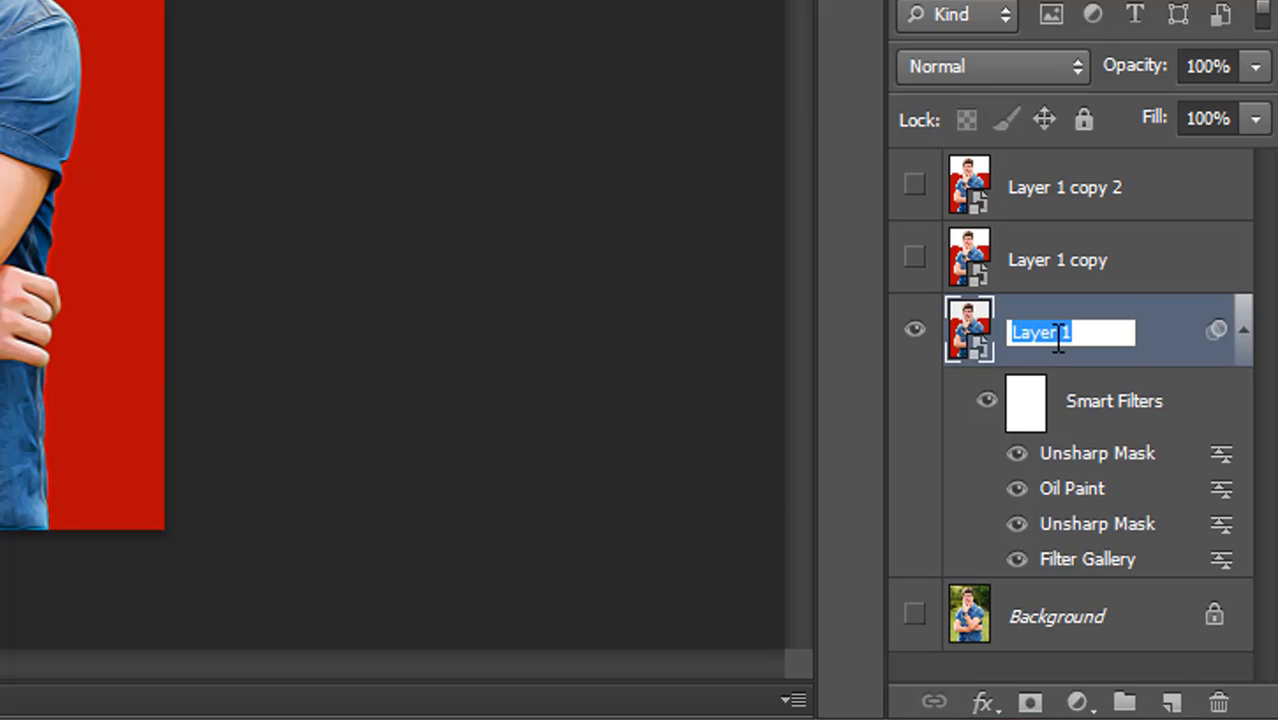
text(Effect)
key(Return)
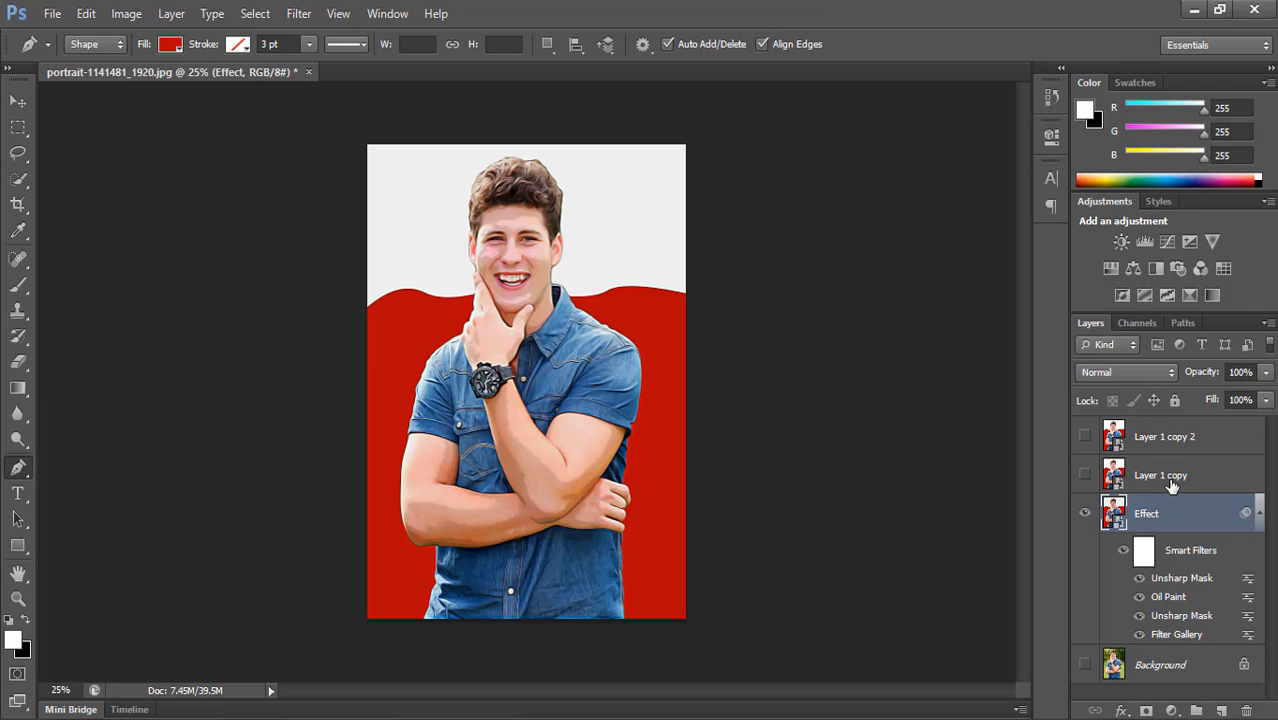
Show Layer 1 copy and apply the Poster Edges filter to it with Edge Thickness 0, Edge Intensity 3 and Posterization 6.
click(1172, 484)
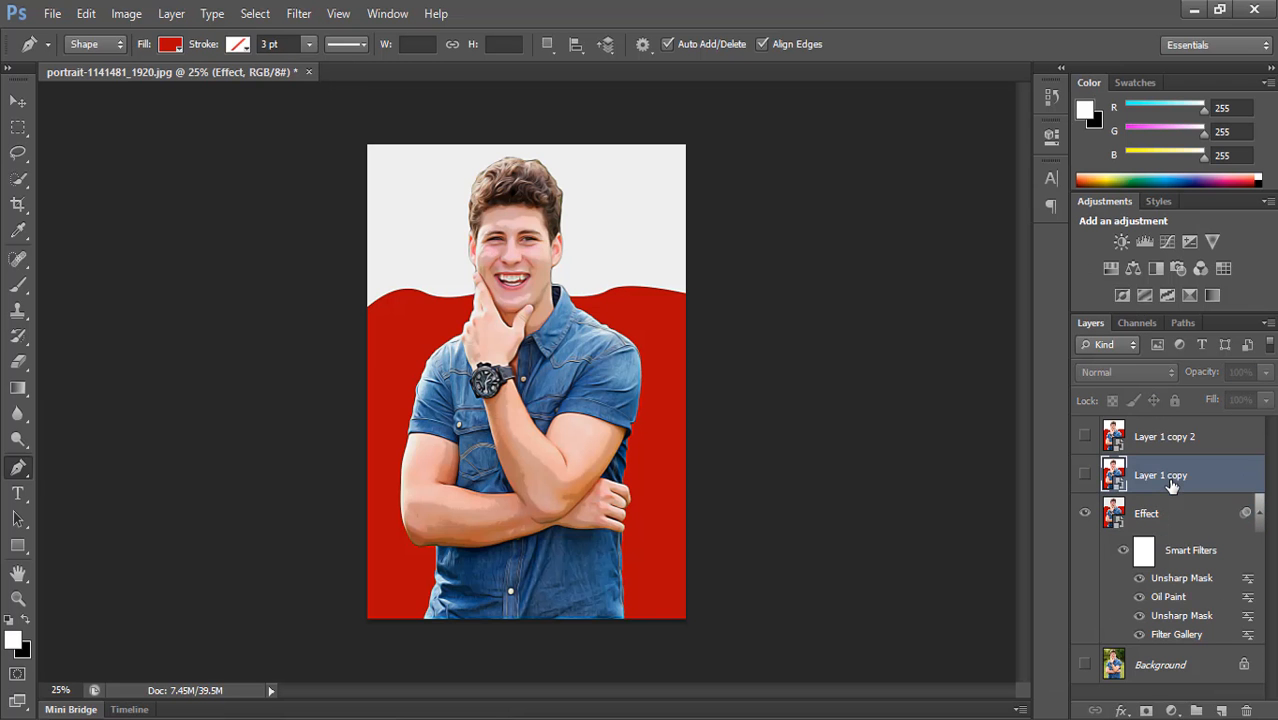
click(1085, 476)
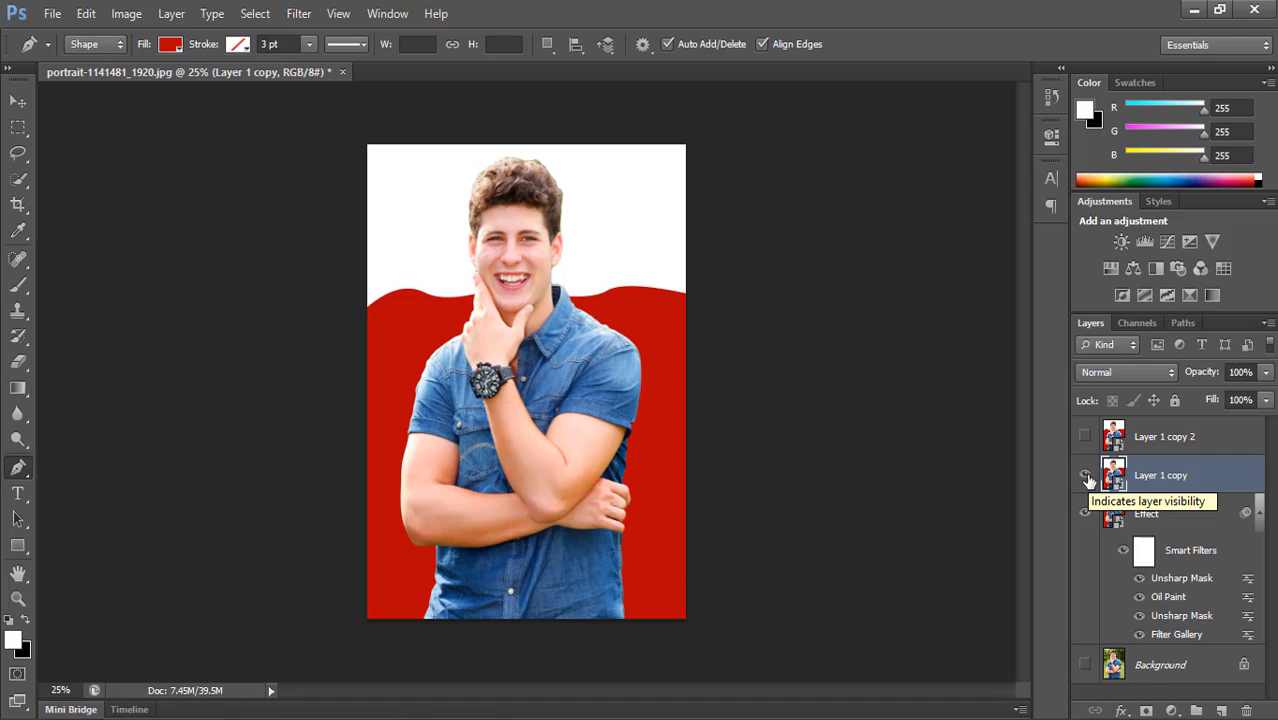
click(298, 14)
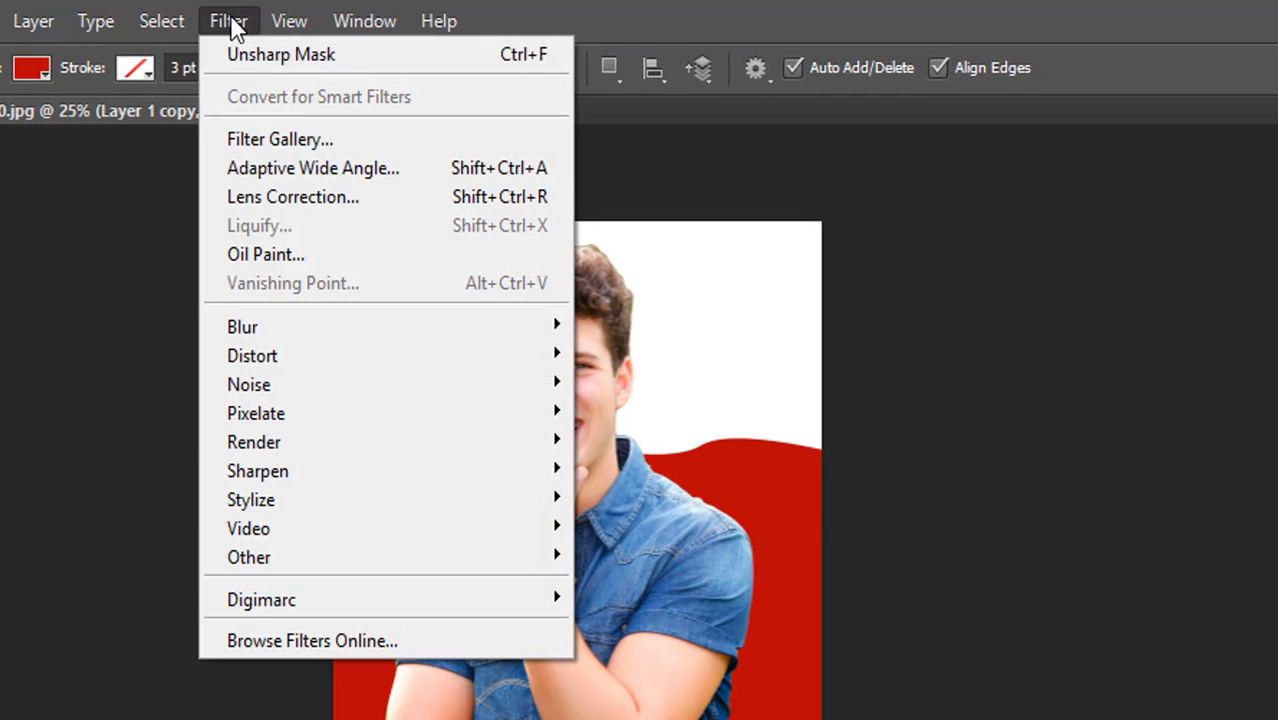
click(313, 146)
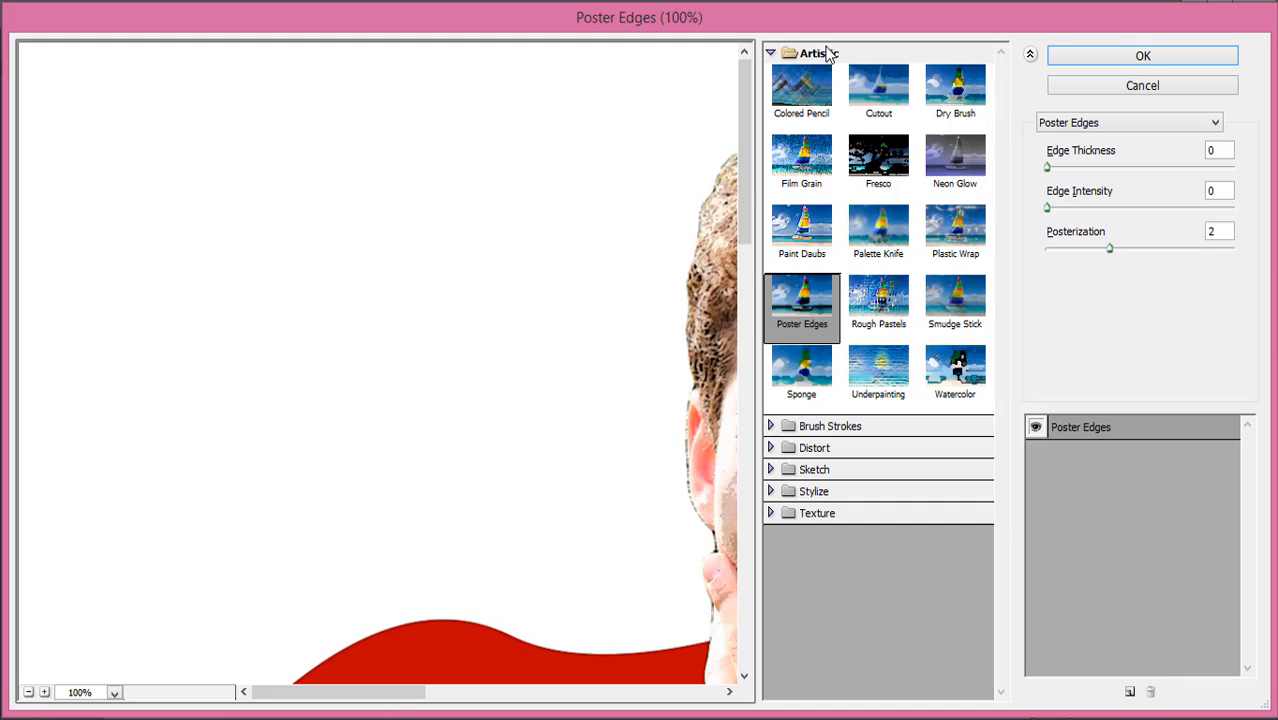
click(797, 300)
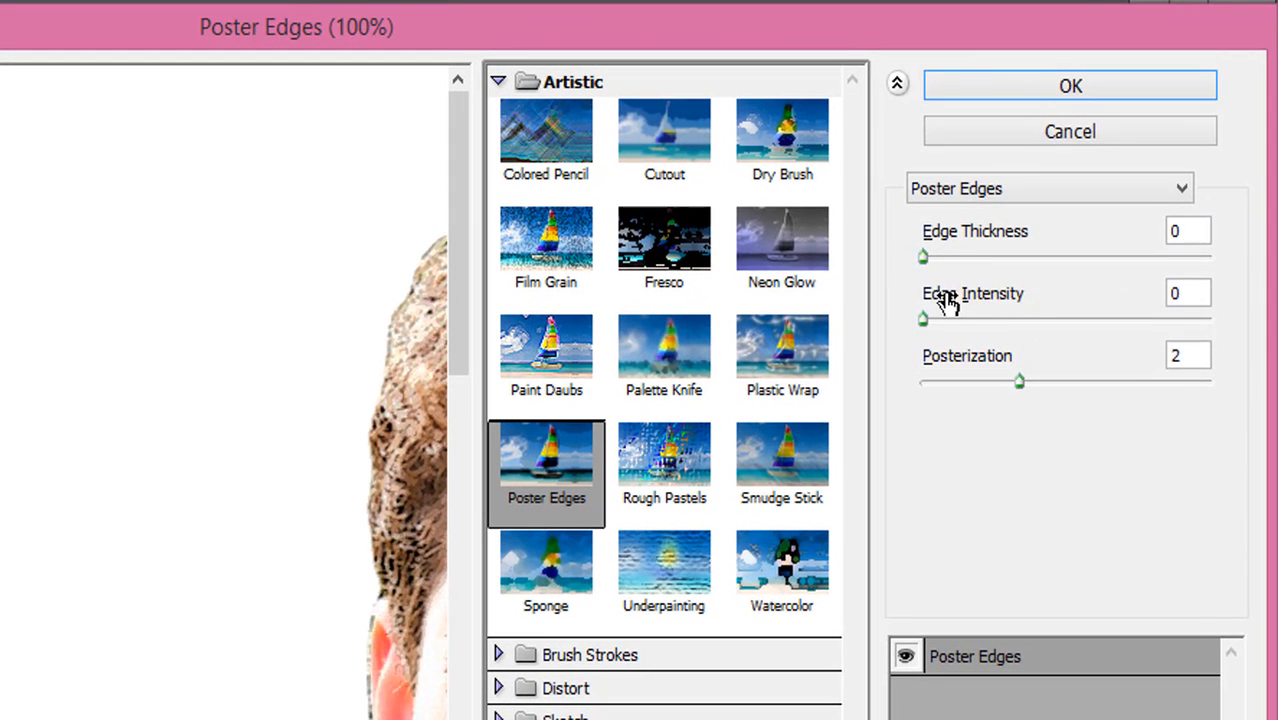
click(923, 320)
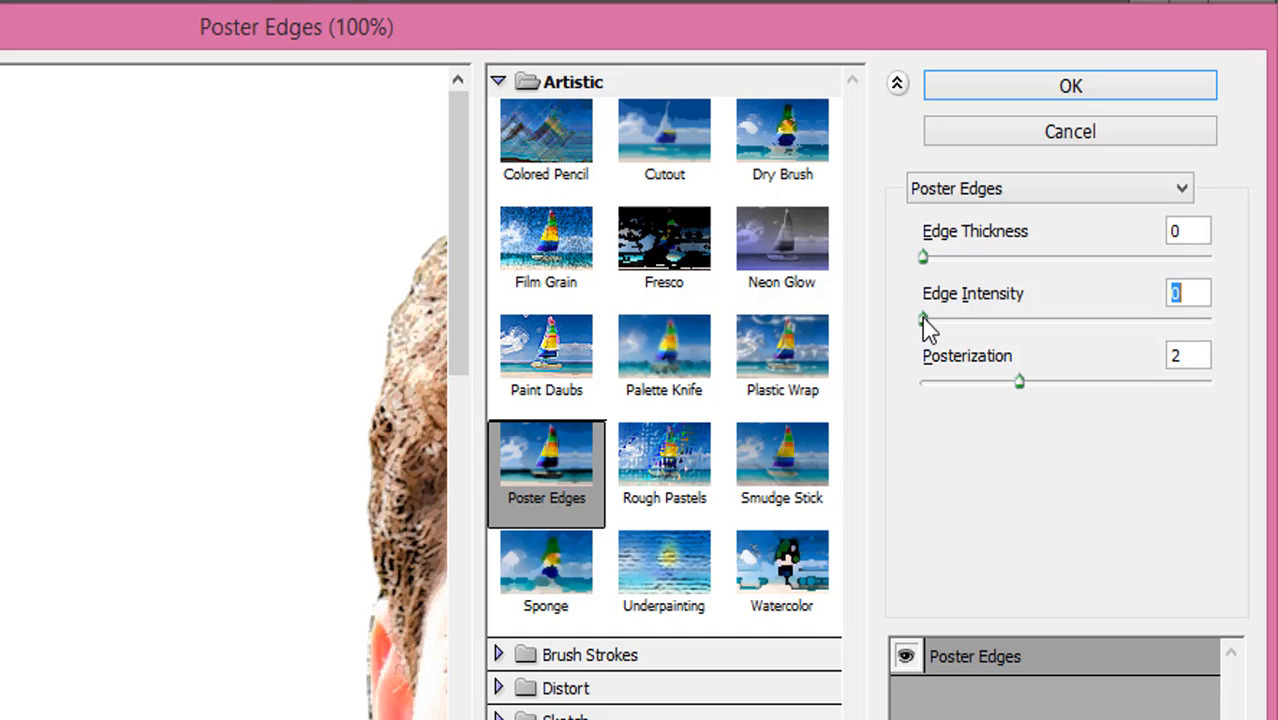
drag(925, 320, 999, 320)
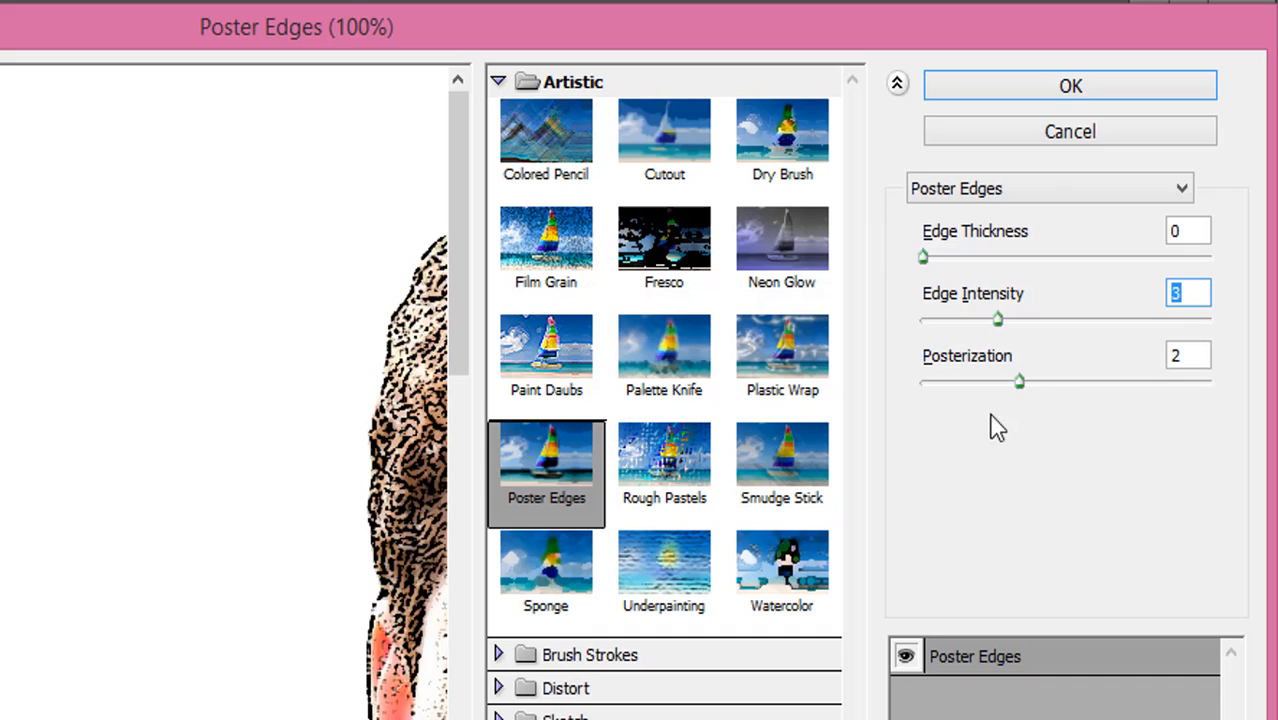
click(1022, 381)
drag(1022, 381, 1219, 385)
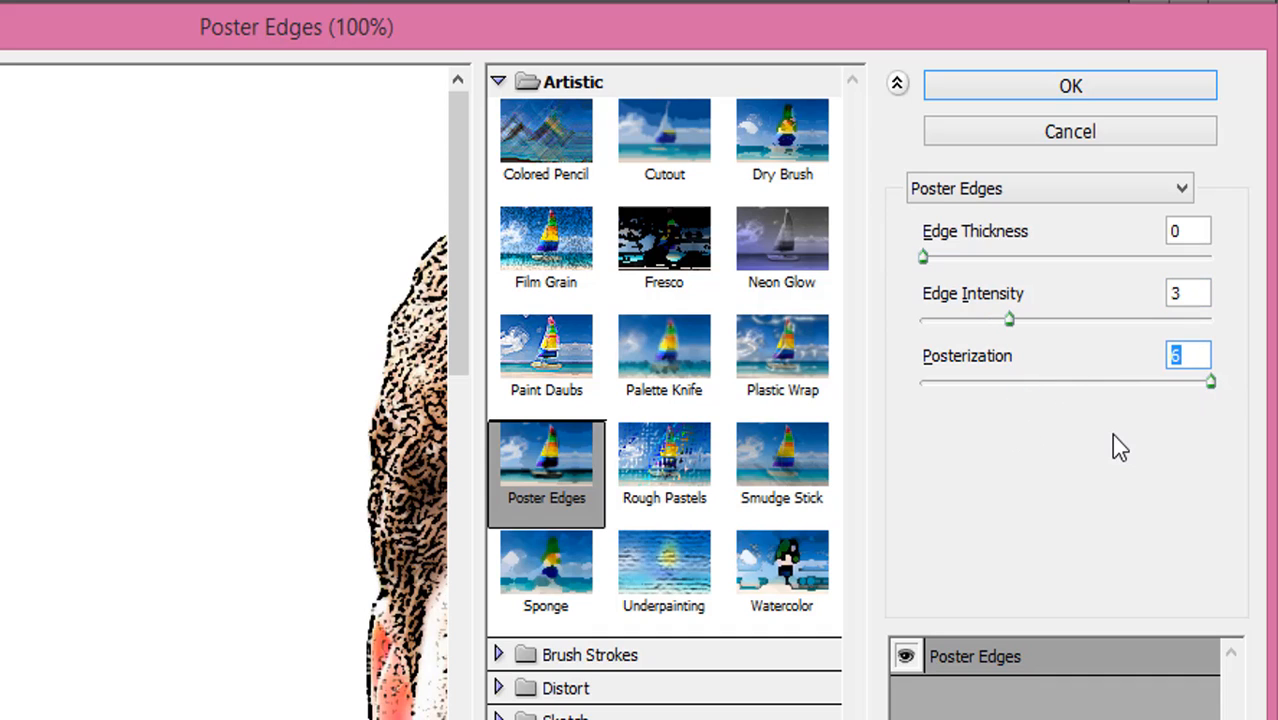
click(1066, 86)
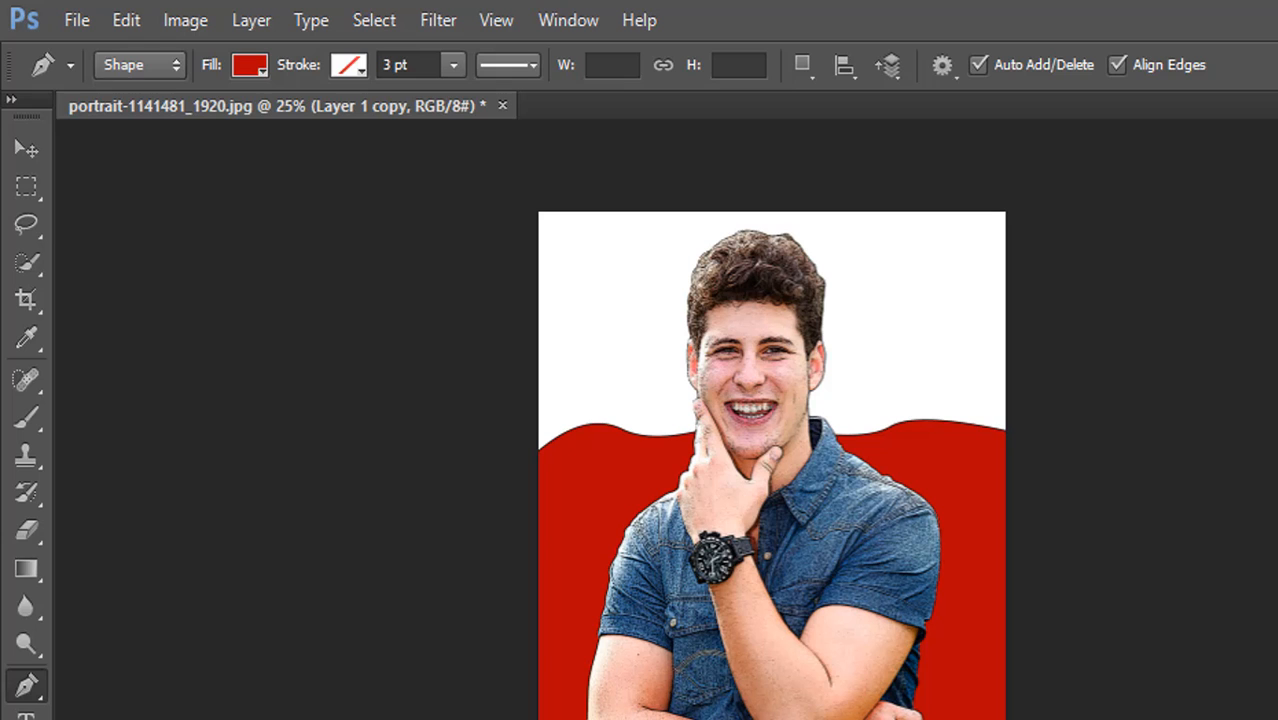
Apply Oil Paint to Layer 1 copy with Stylization 4, Cleanliness 3, Scale 0.1, and Bristle Detail, Angular Direction and Shine at 0.
click(413, 17)
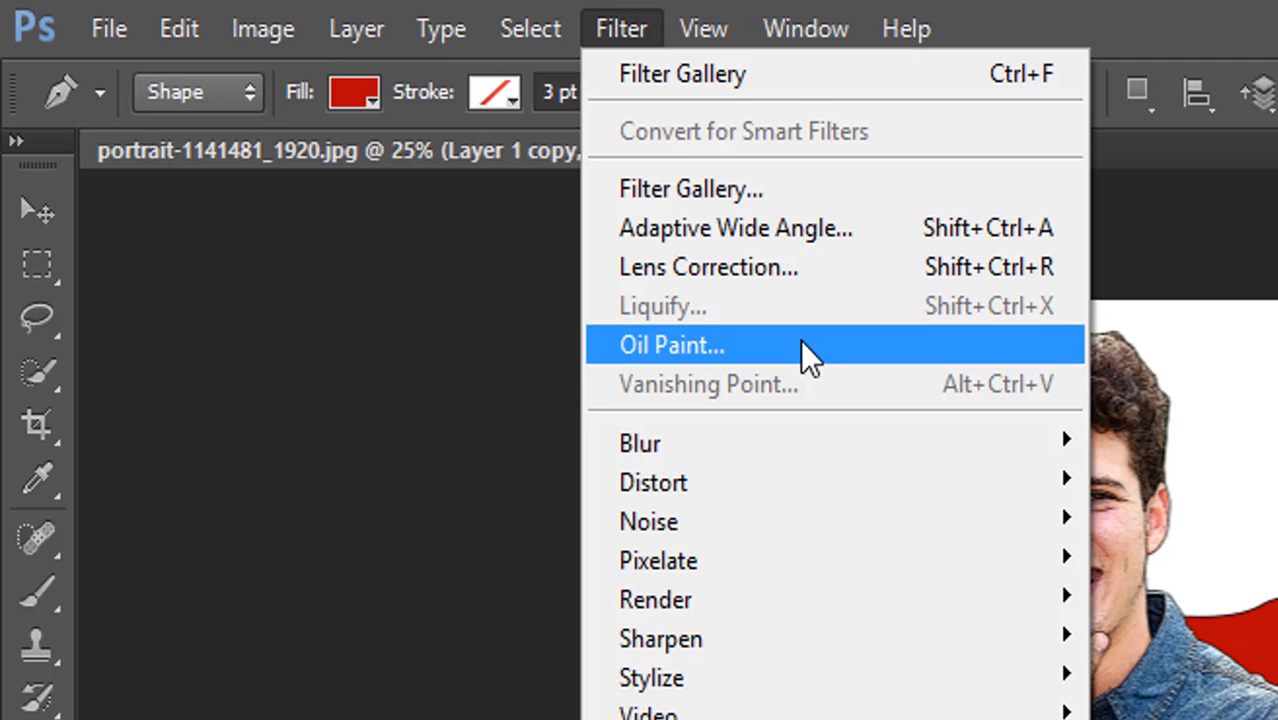
click(800, 339)
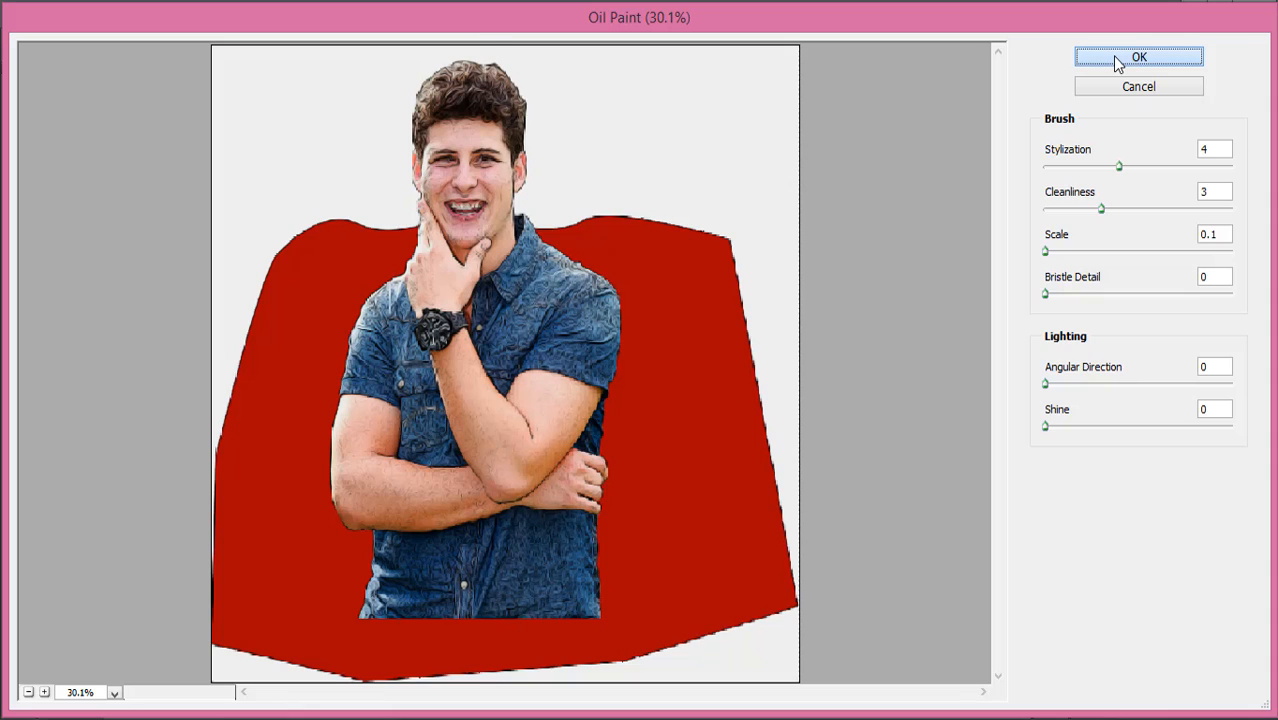
click(1115, 58)
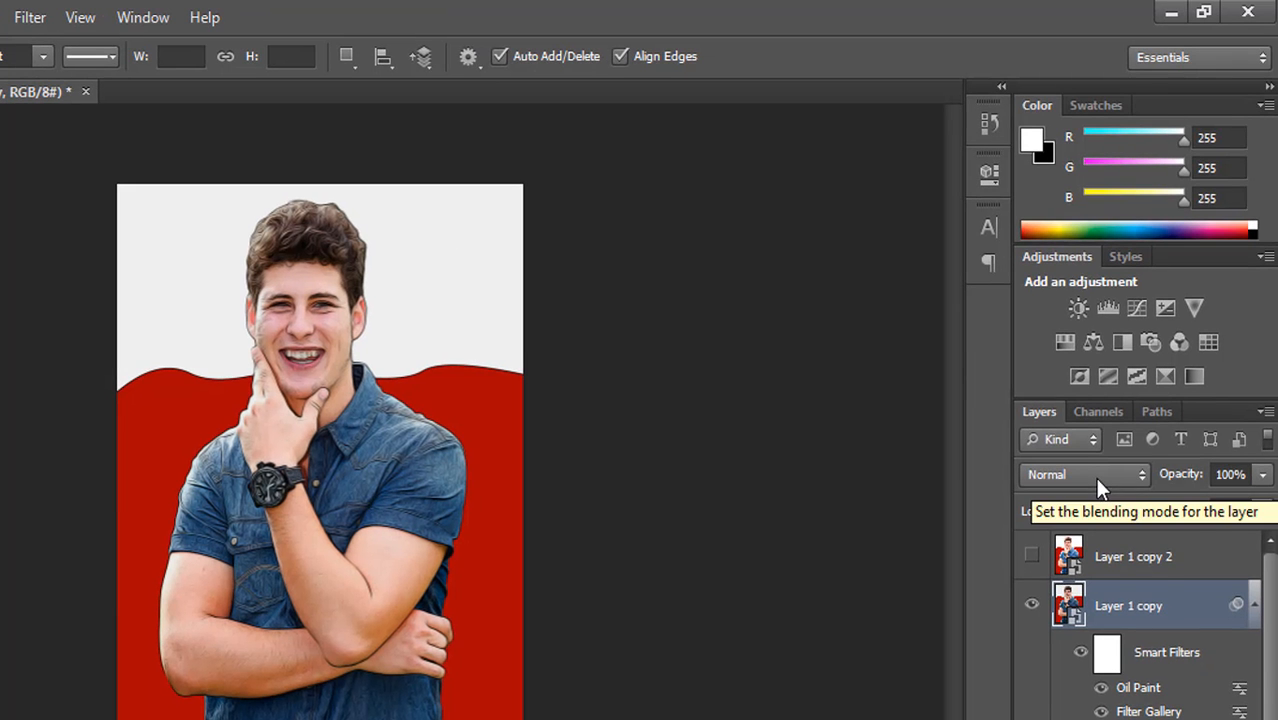
Set Layer 1 copy's blending mode to Overlay and its opacity to 40%.
click(1134, 372)
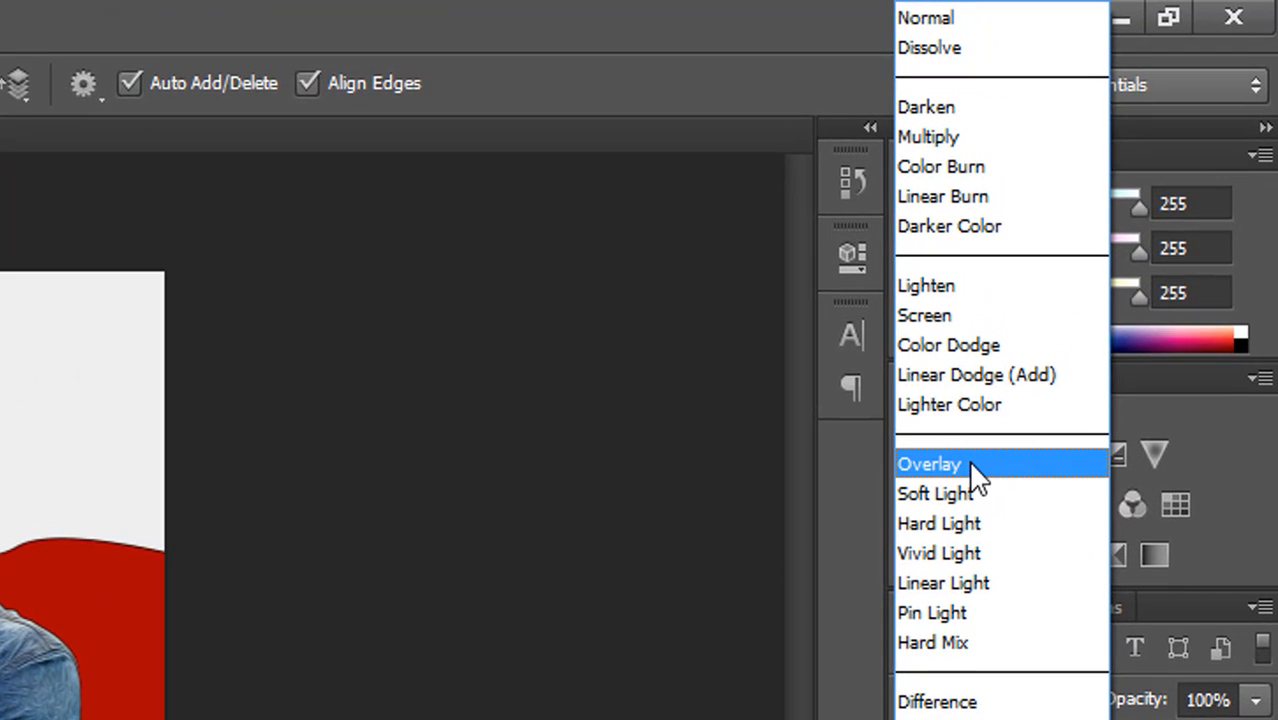
click(1038, 355)
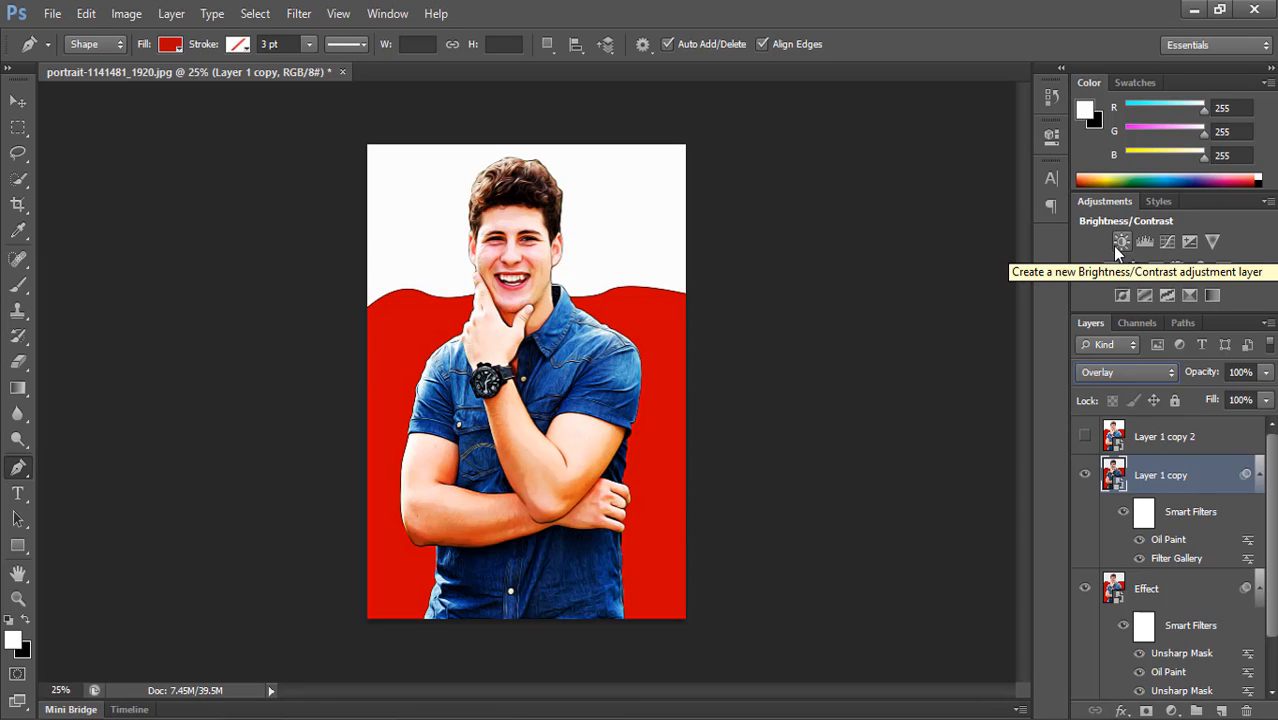
click(1266, 375)
drag(1266, 398, 1208, 401)
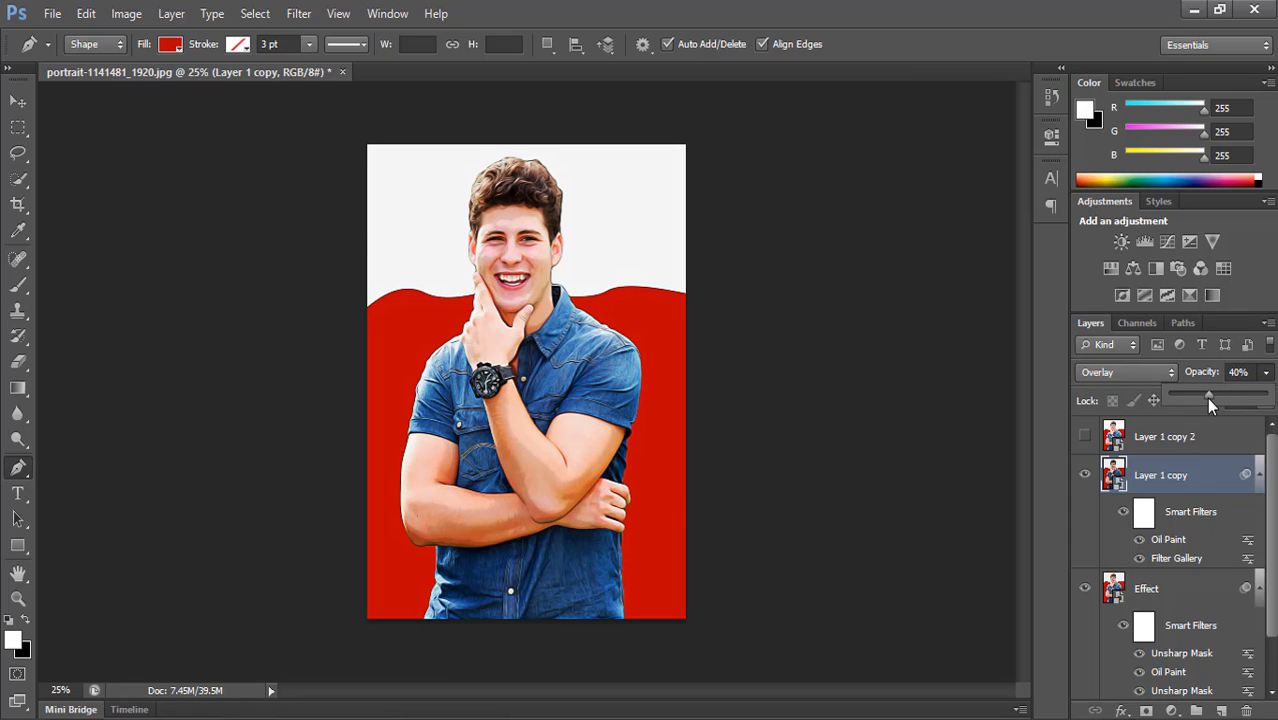
click(1057, 435)
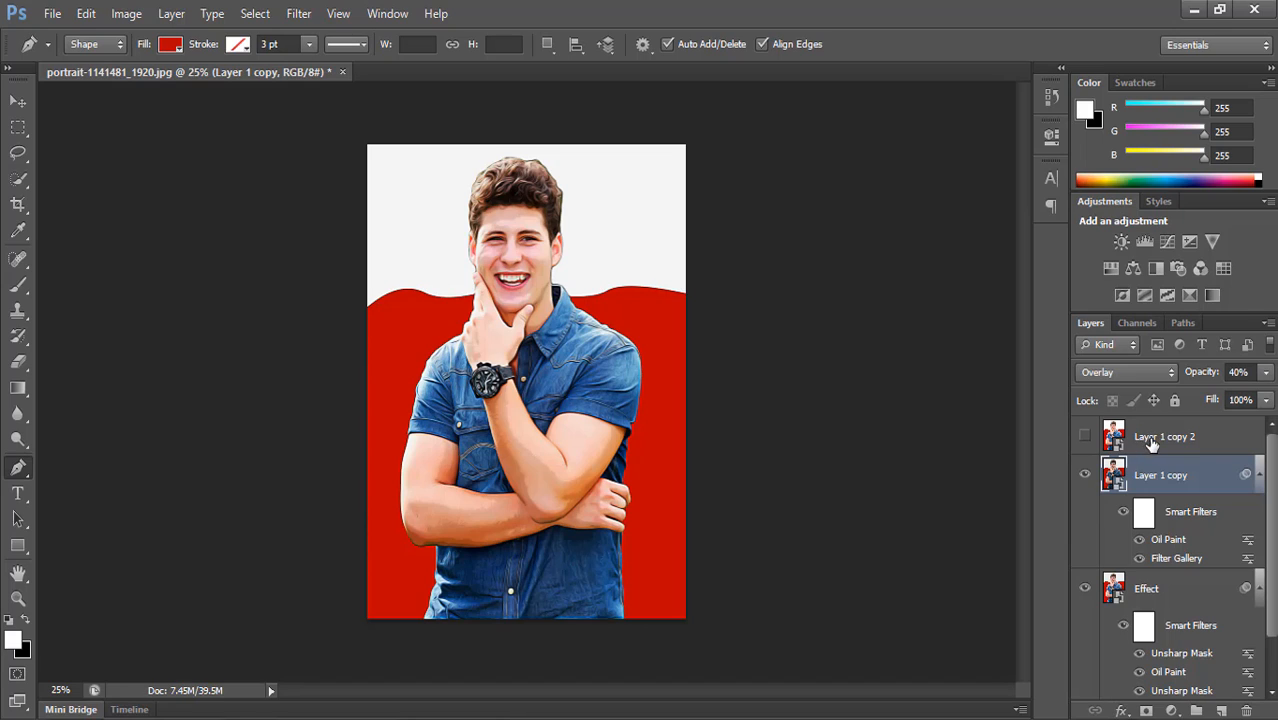
Rename Layer 1 copy as Outline.
double_click(1165, 476)
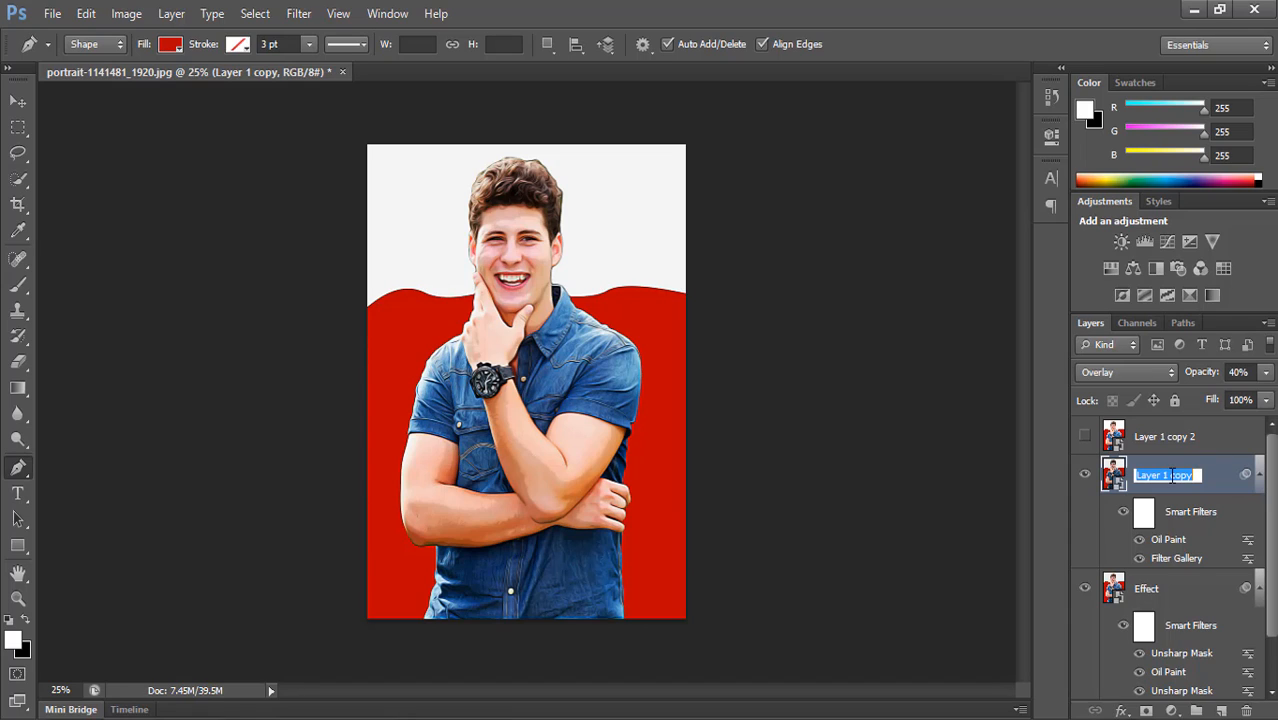
text(Outline)
key(Return)
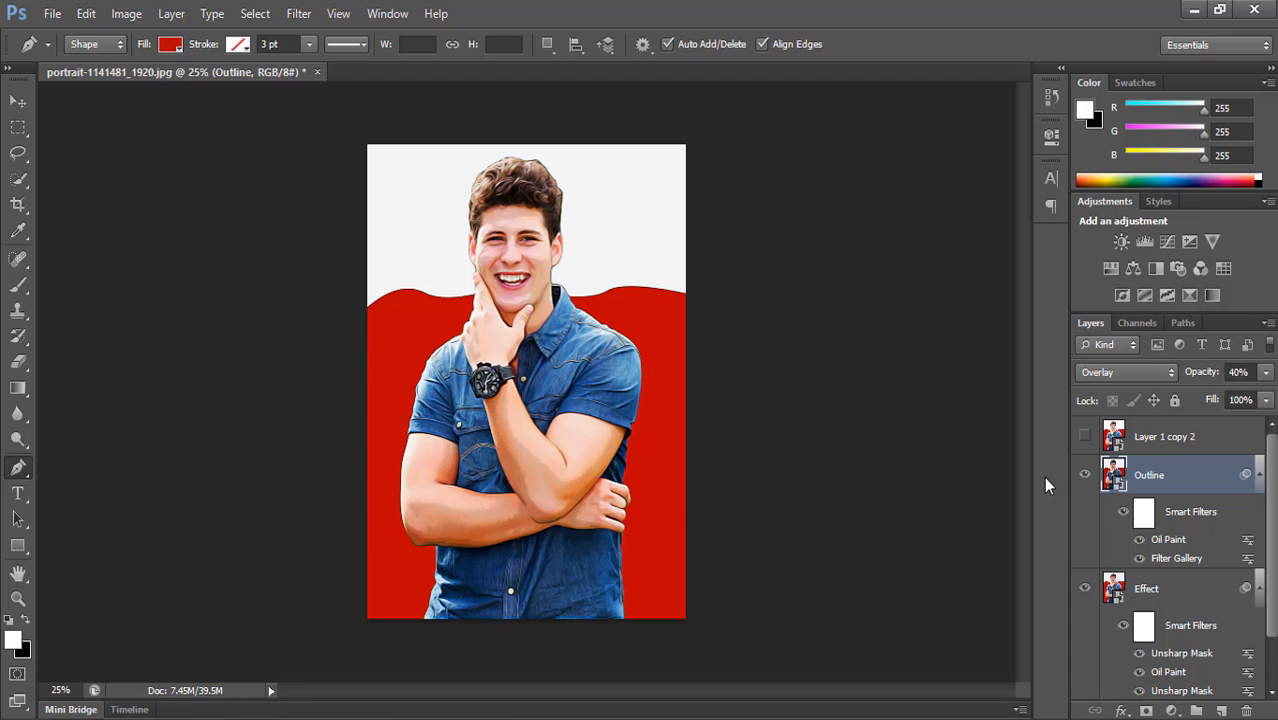
Show Layer 1 copy 2 and apply the High Pass filter to it with a radius of 2.0 pixels.
click(1178, 441)
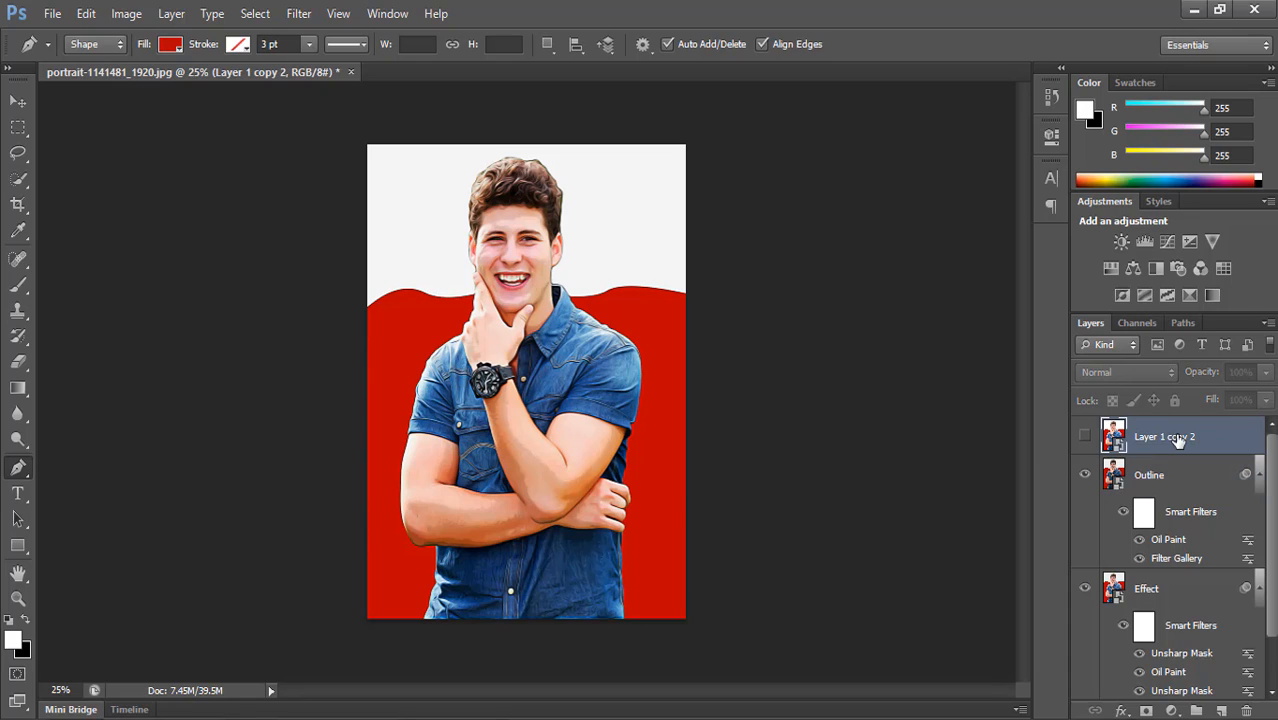
click(1085, 438)
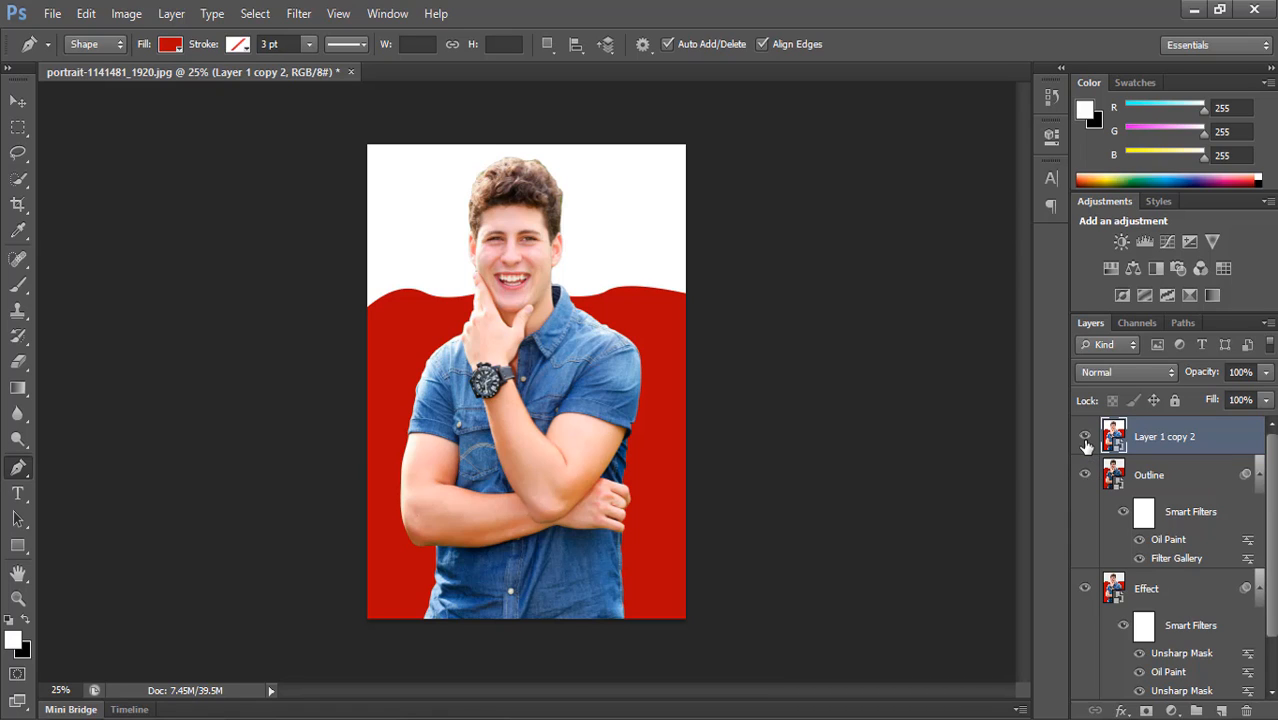
click(306, 14)
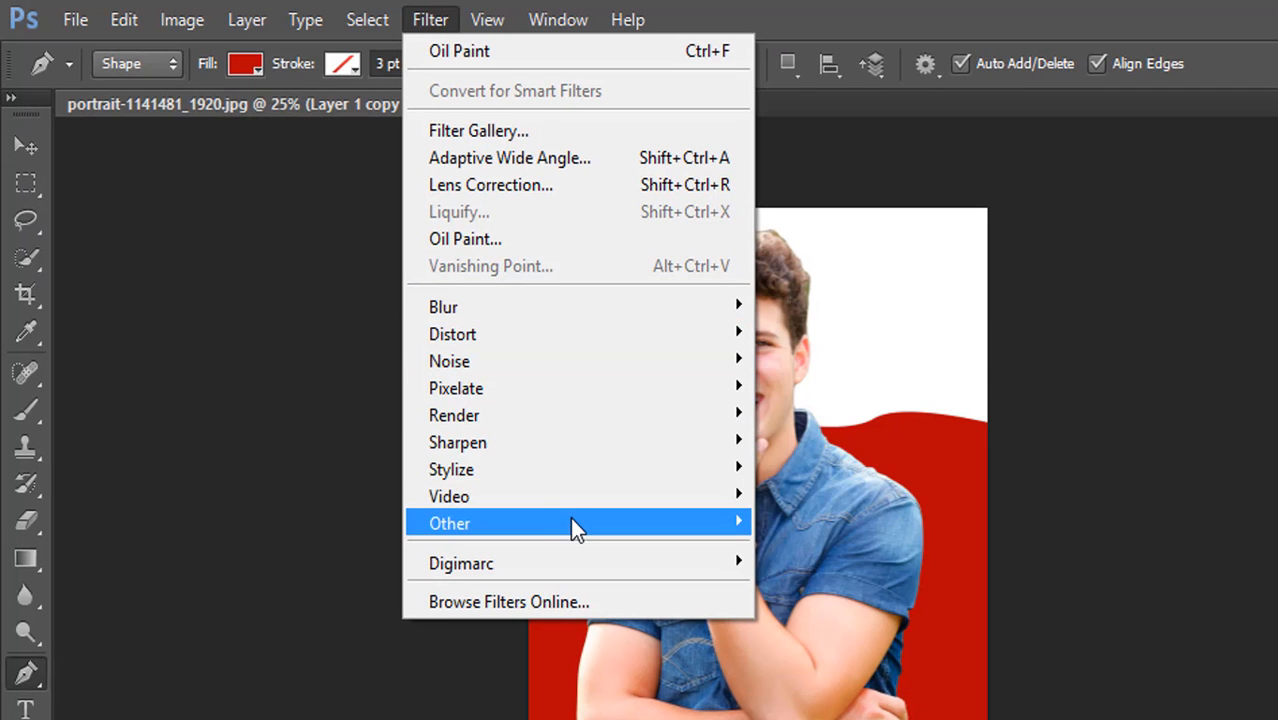
mouse_move(399, 363)
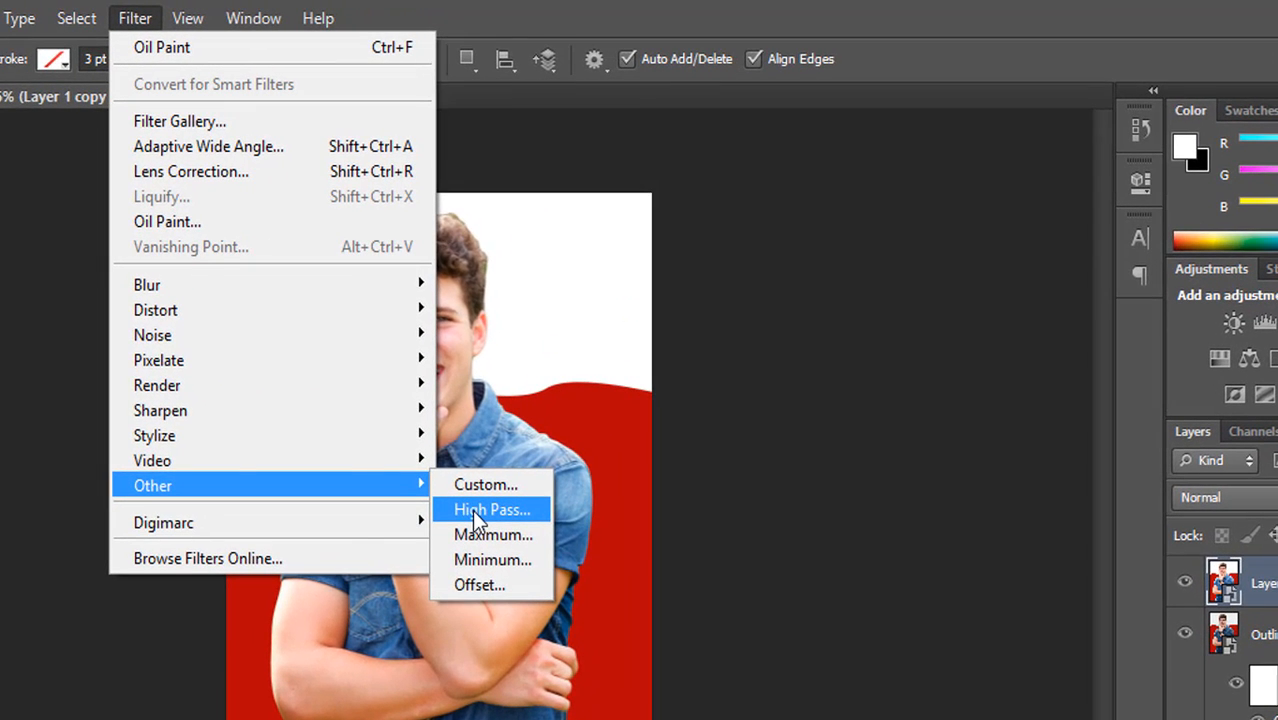
click(475, 512)
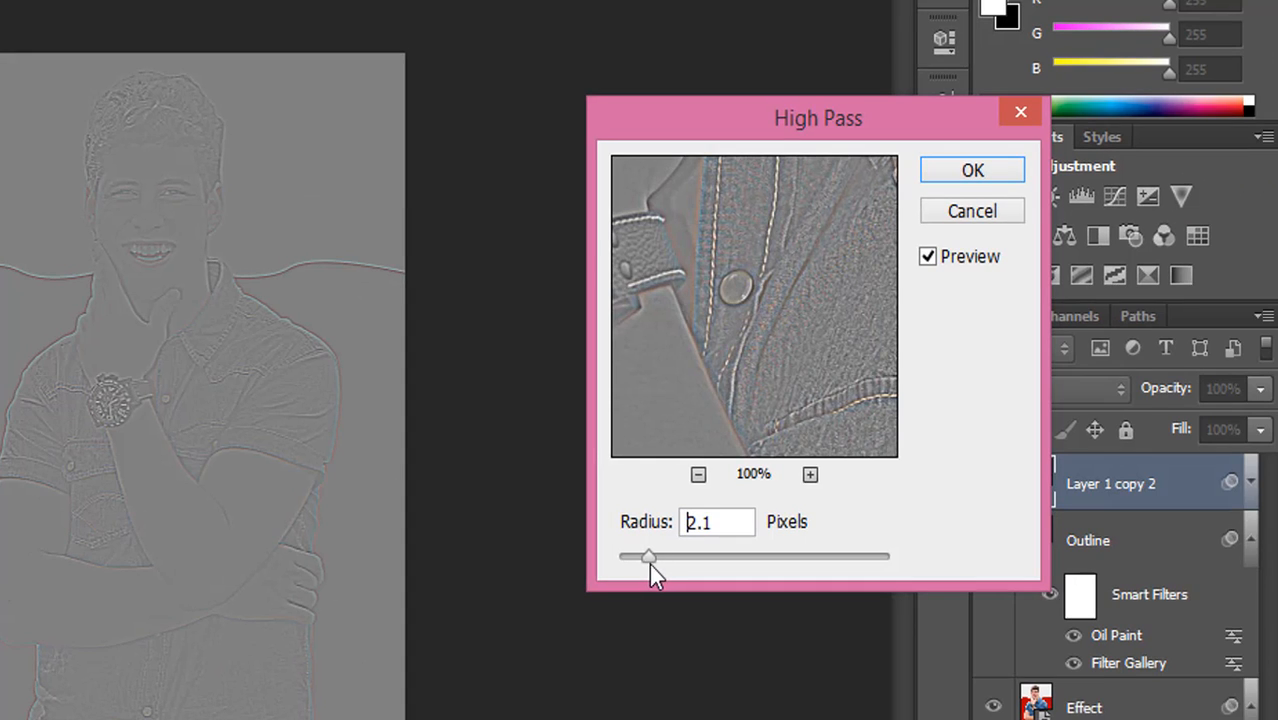
drag(649, 563, 647, 564)
click(856, 385)
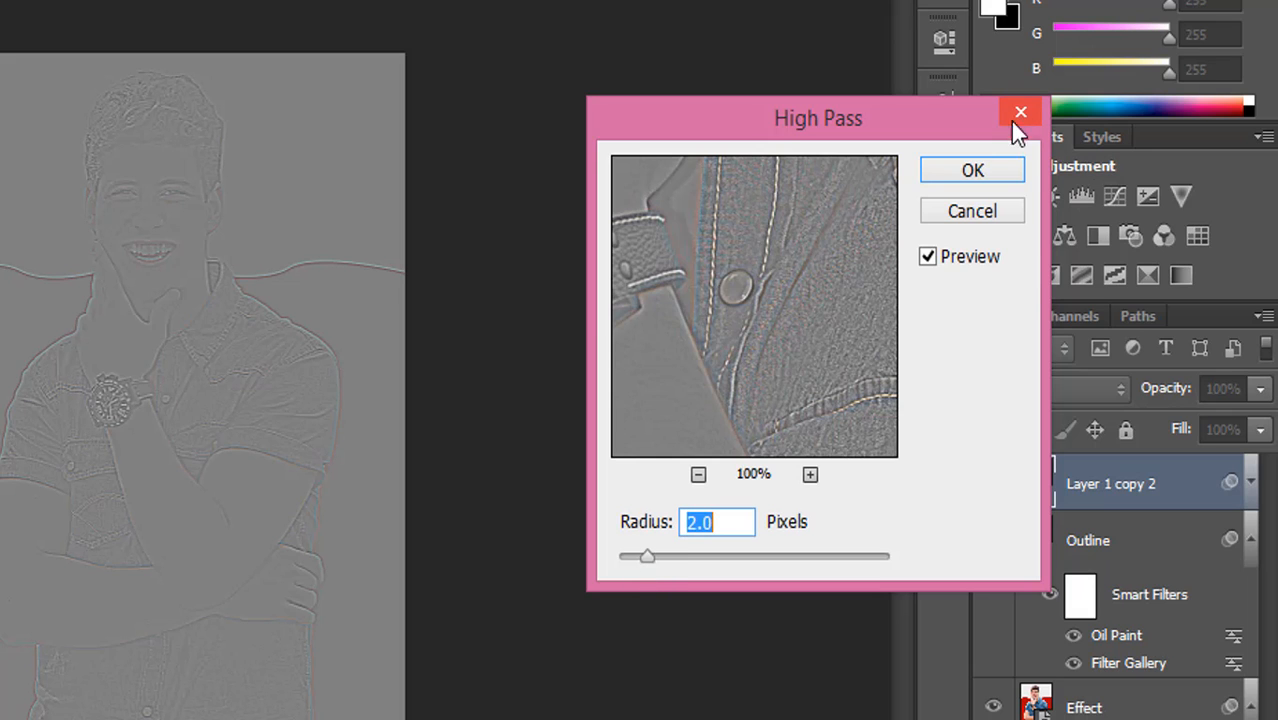
click(978, 170)
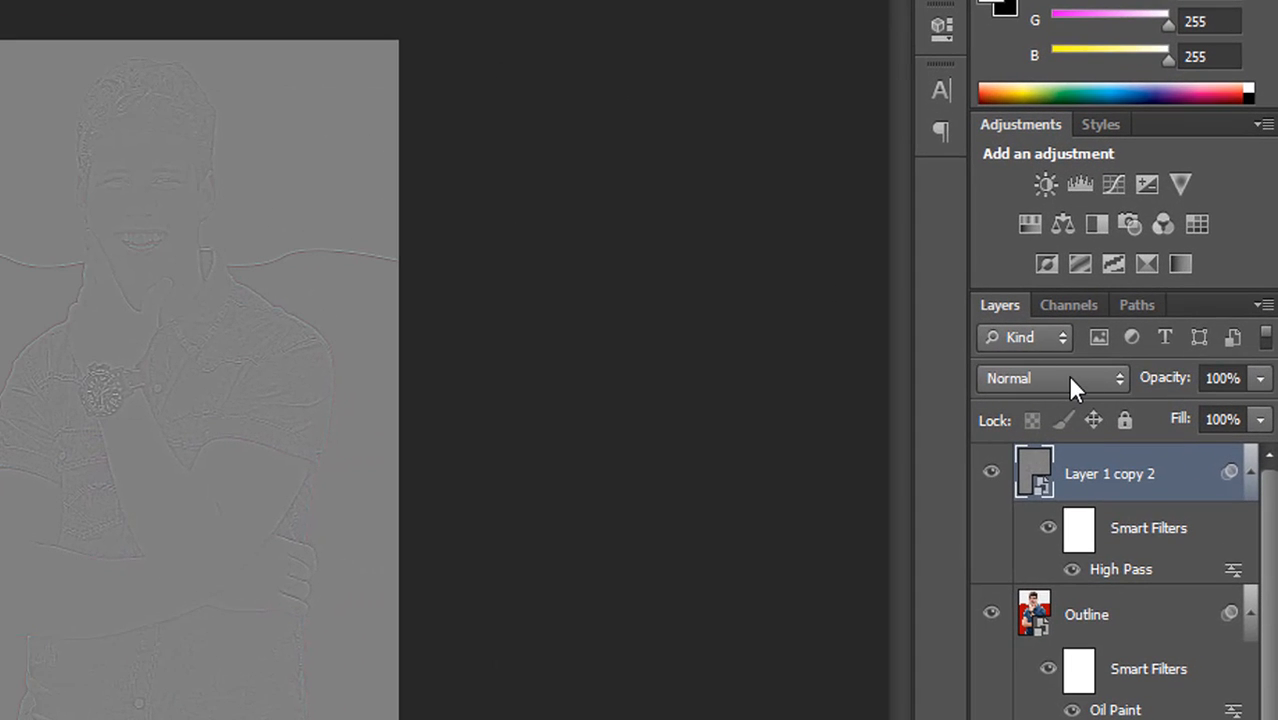
Set Layer 1 copy 2's blending mode to Overlay.
click(1067, 374)
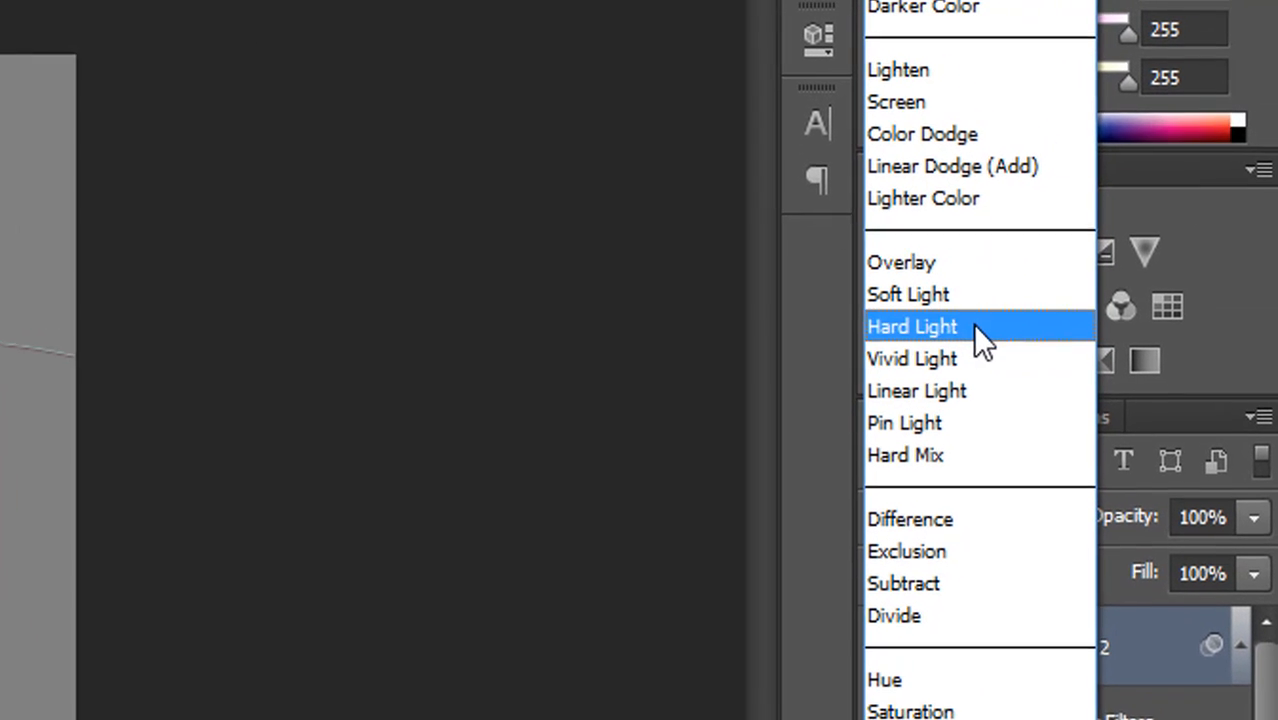
click(953, 262)
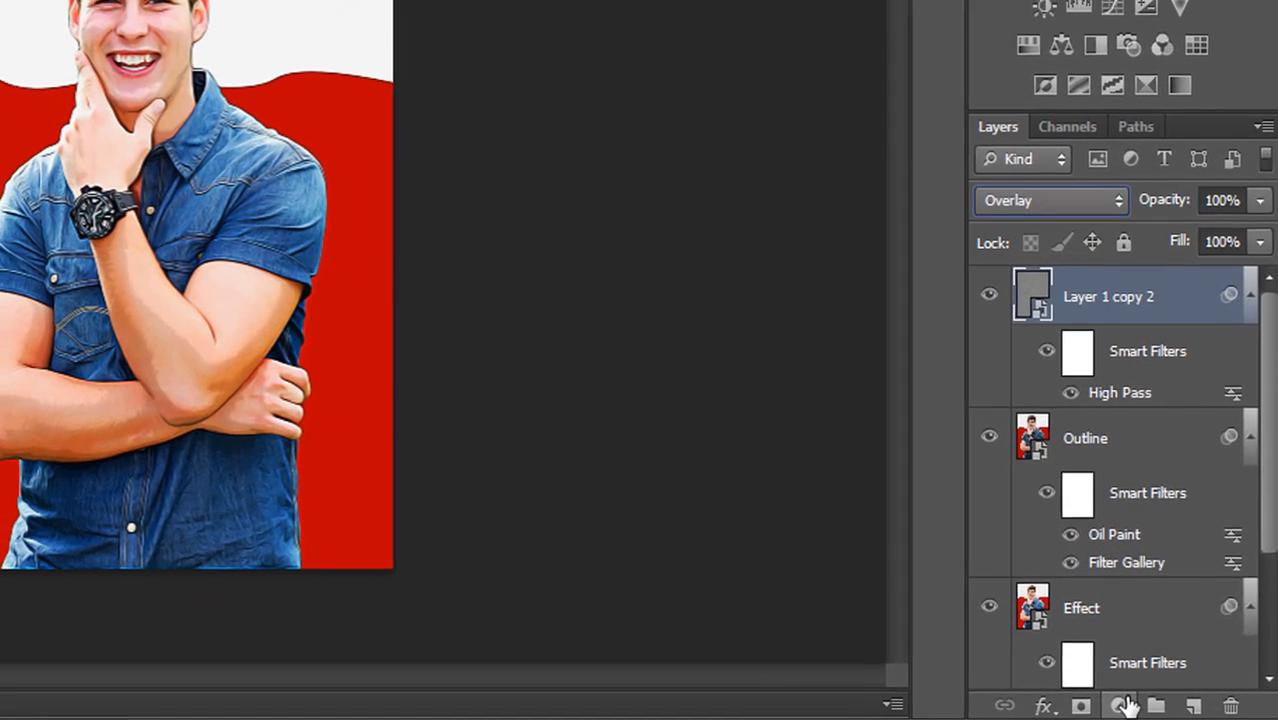
Add a Levels adjustment layer above Layer 1 copy 2 with the black input level at 45 and the white input level at 227.
click(1125, 706)
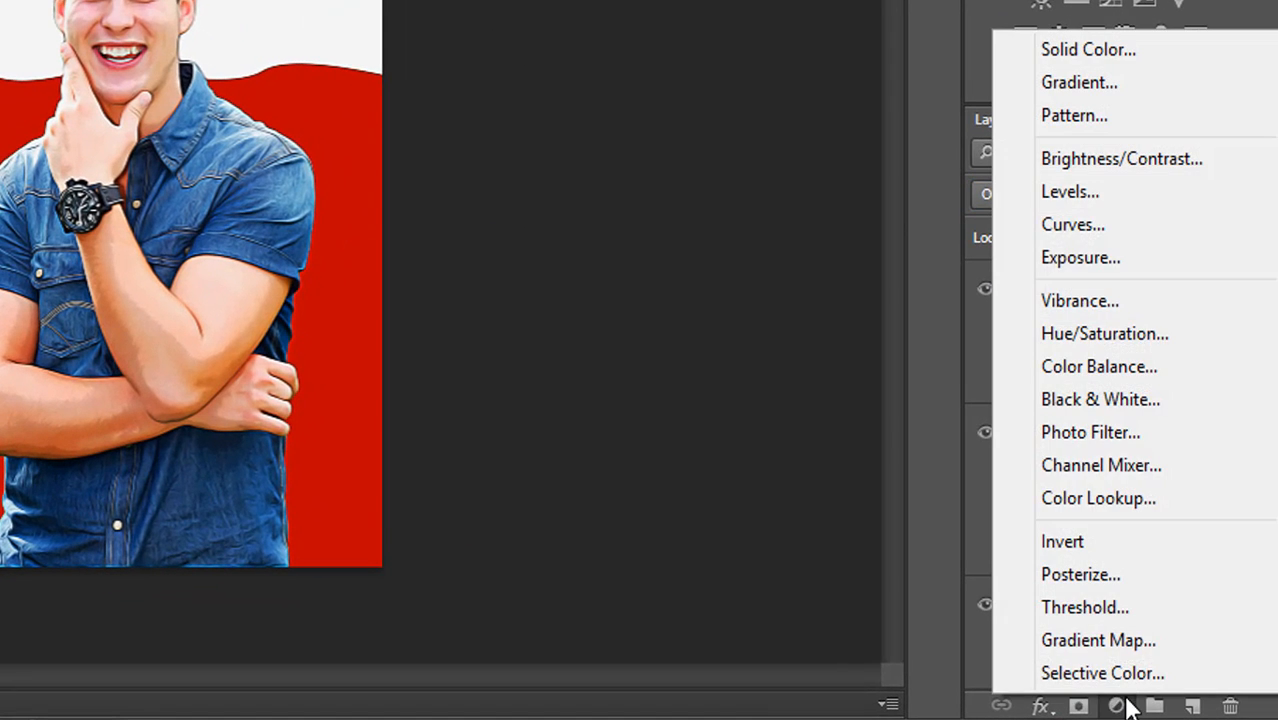
click(1153, 191)
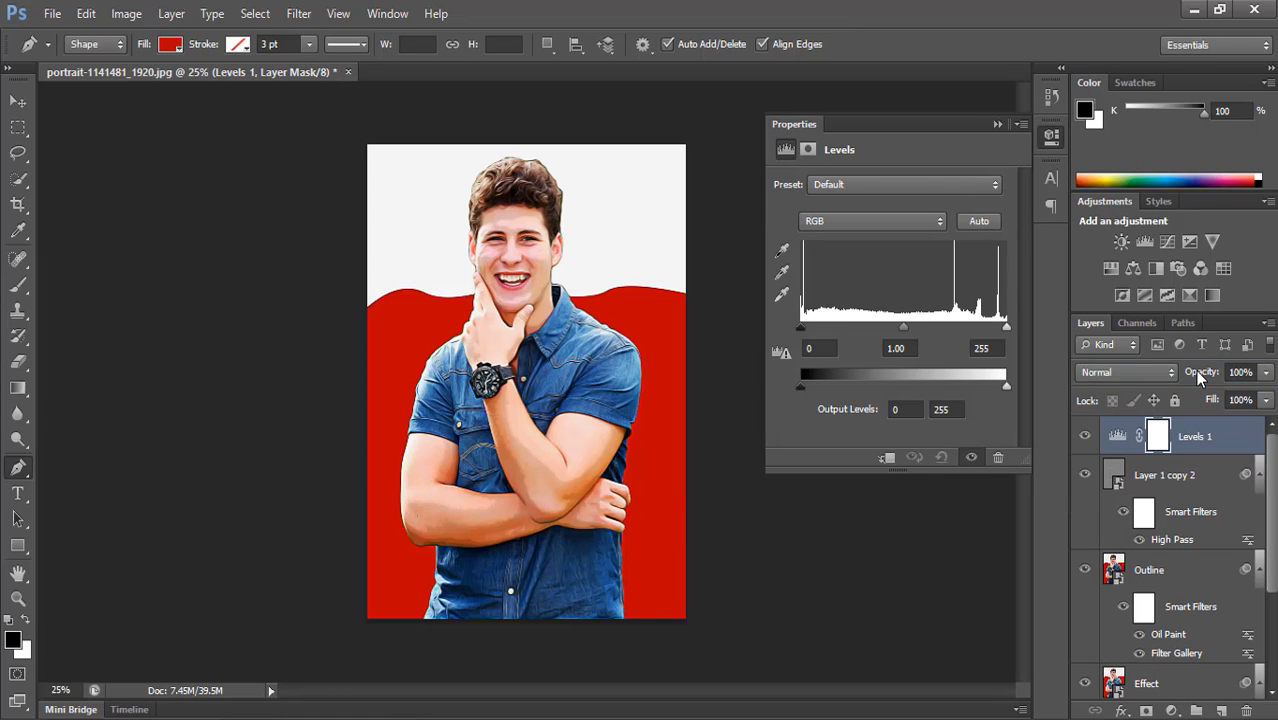
drag(801, 327, 837, 333)
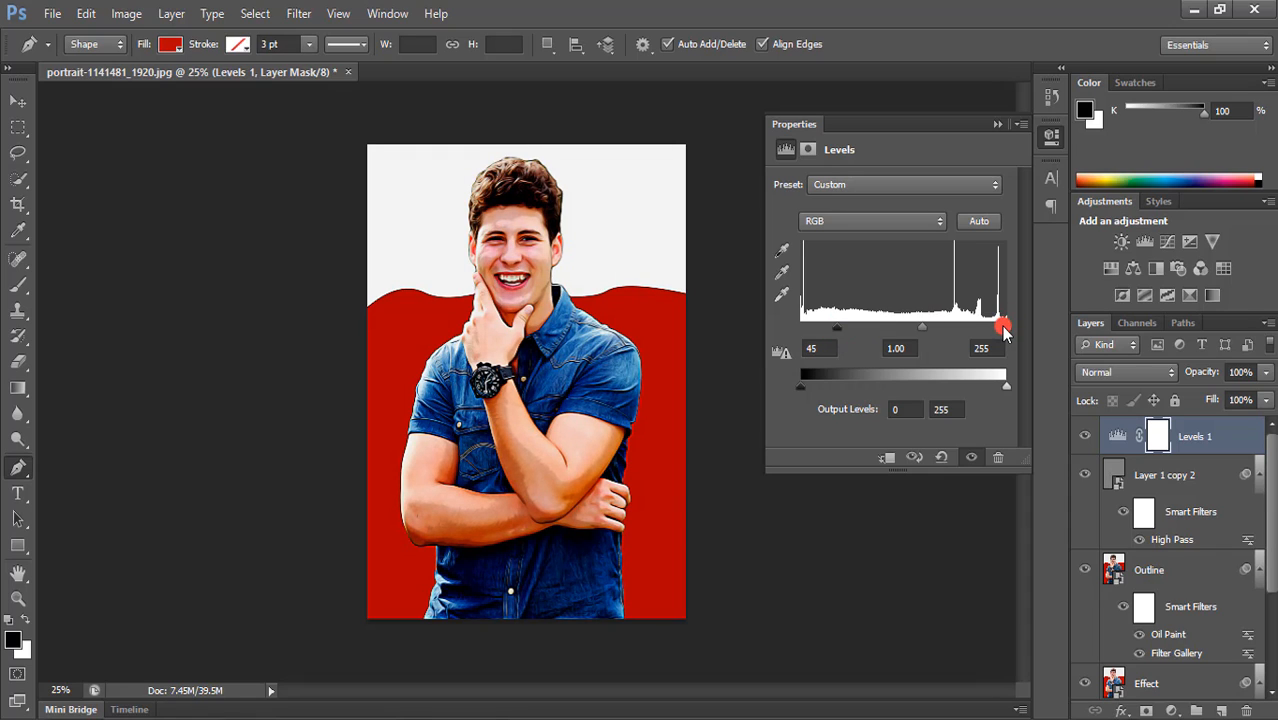
drag(1003, 325, 985, 332)
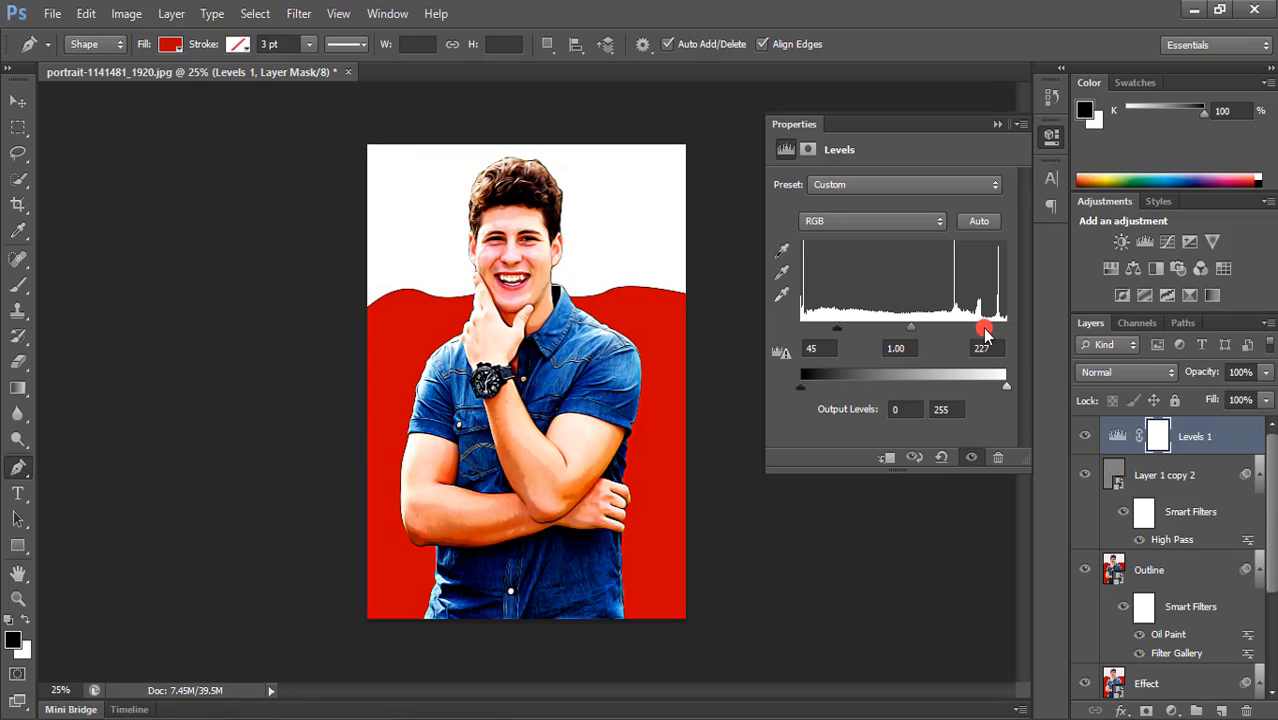
click(1002, 125)
Add a Vibrance adjustment layer above the Levels layer with Vibrance at +10 and Saturation raised slightly.
click(1119, 708)
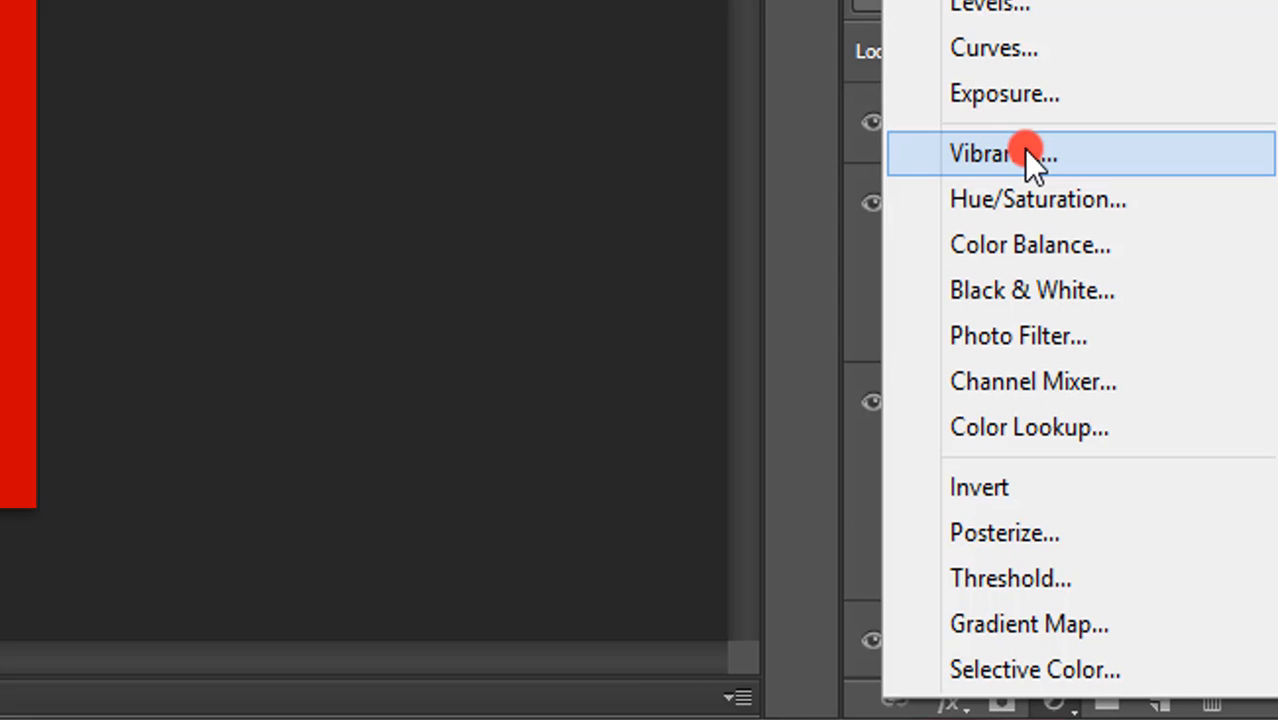
click(1023, 152)
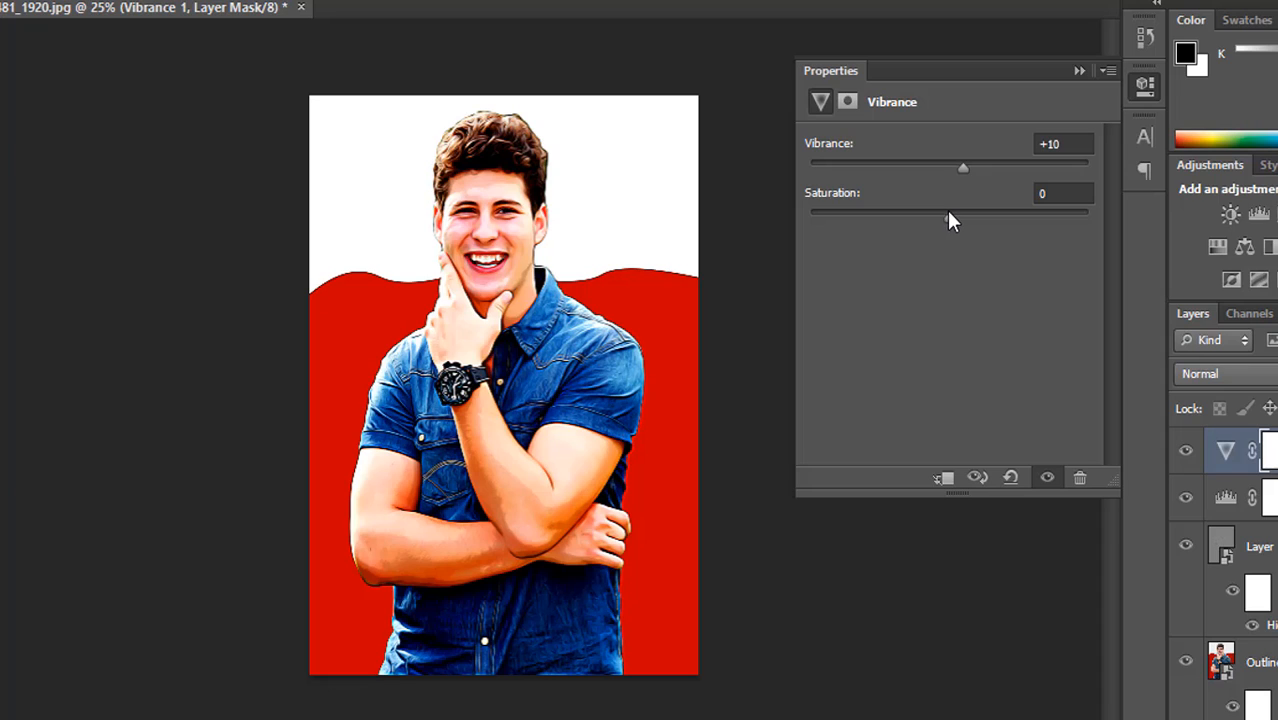
drag(947, 212, 955, 215)
click(1080, 70)
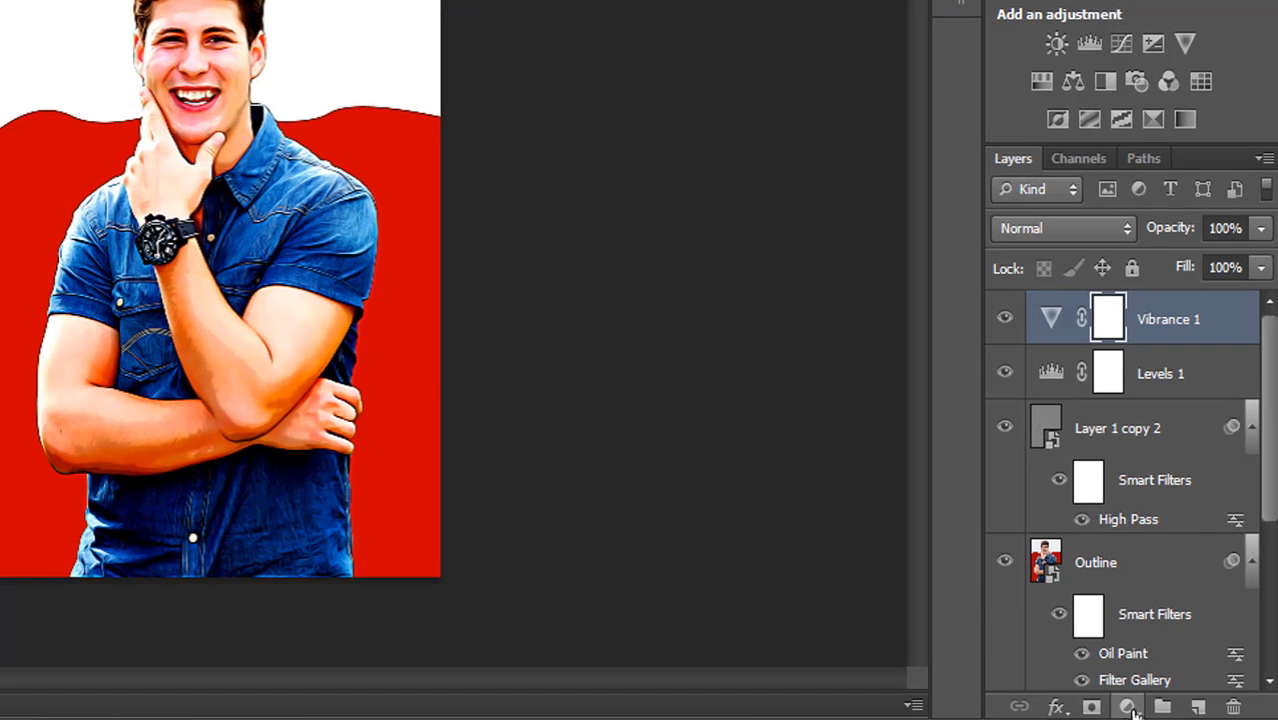
Add a Color Lookup adjustment layer using the 3Strip.look 3DLUT file and set the layer's opacity to 50%.
click(1130, 708)
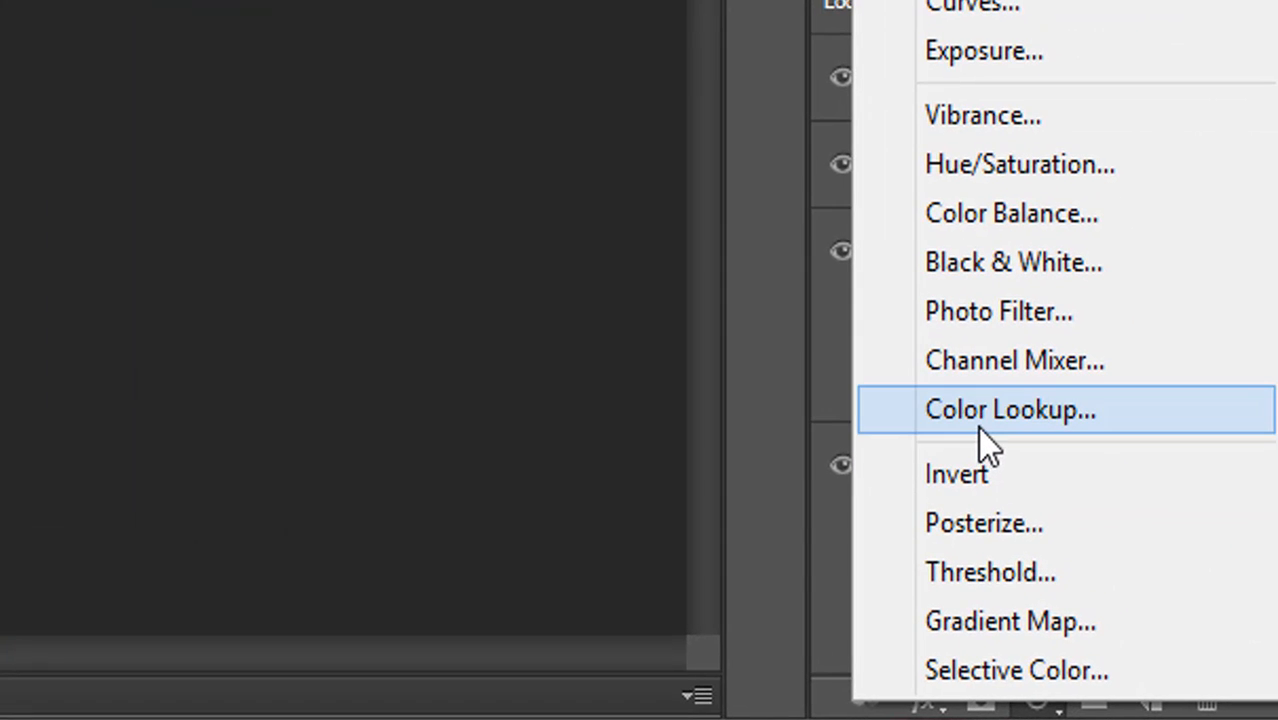
click(977, 427)
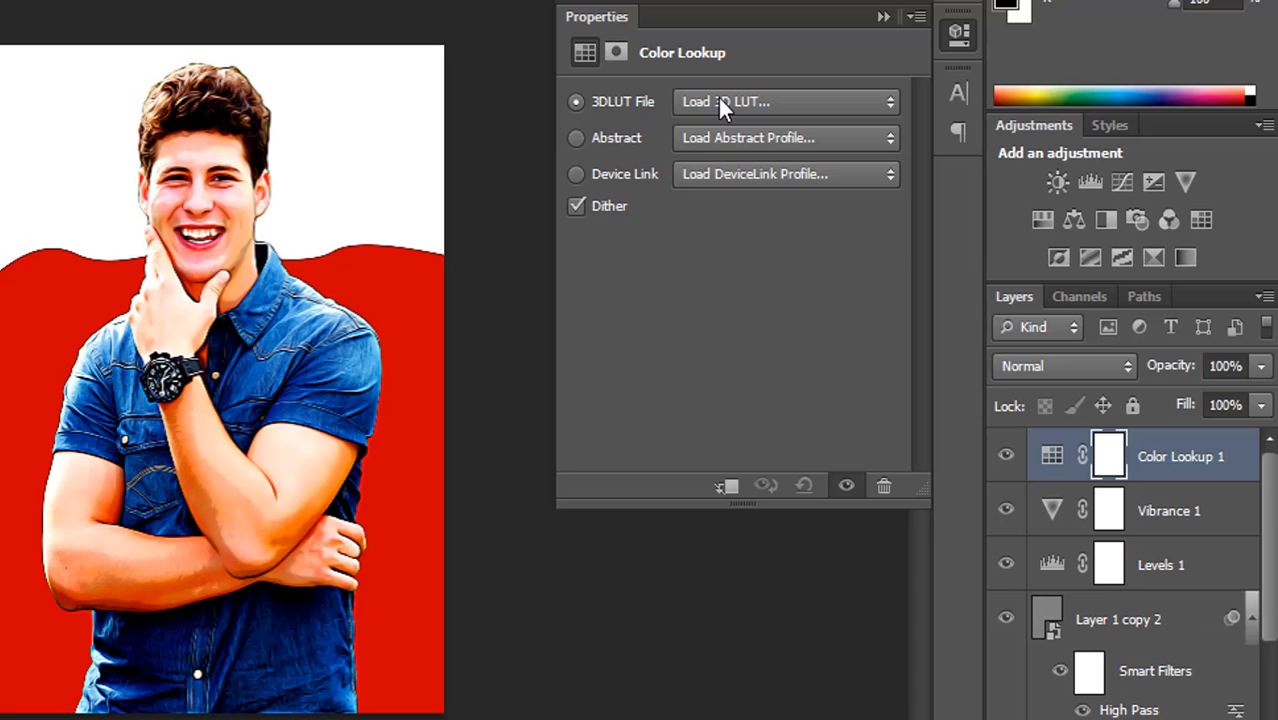
click(882, 183)
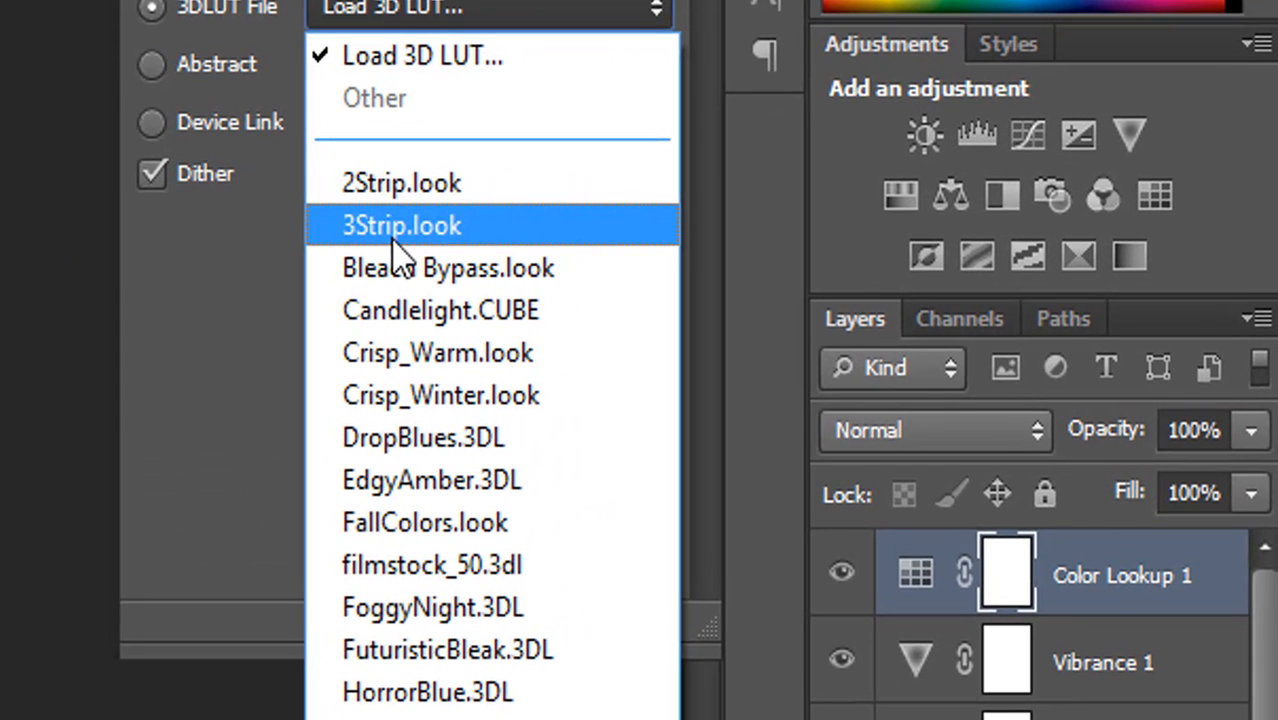
click(393, 240)
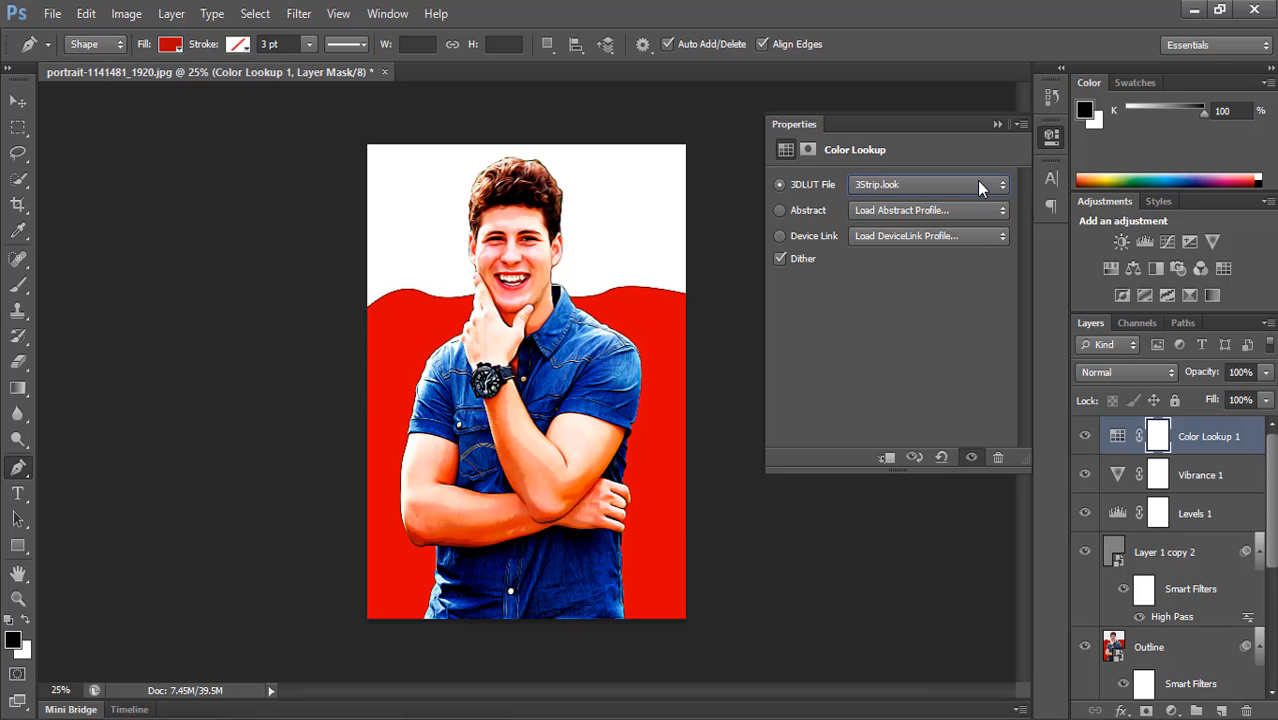
click(997, 125)
click(1265, 372)
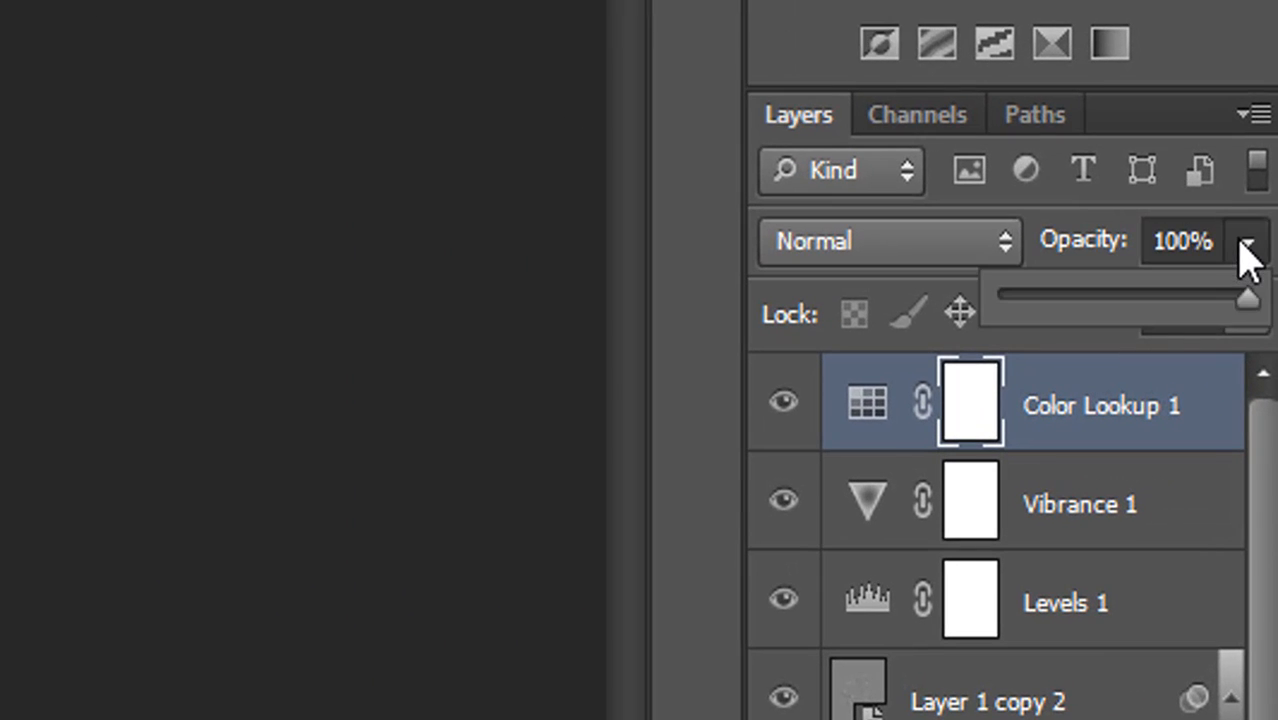
drag(1247, 304, 1135, 330)
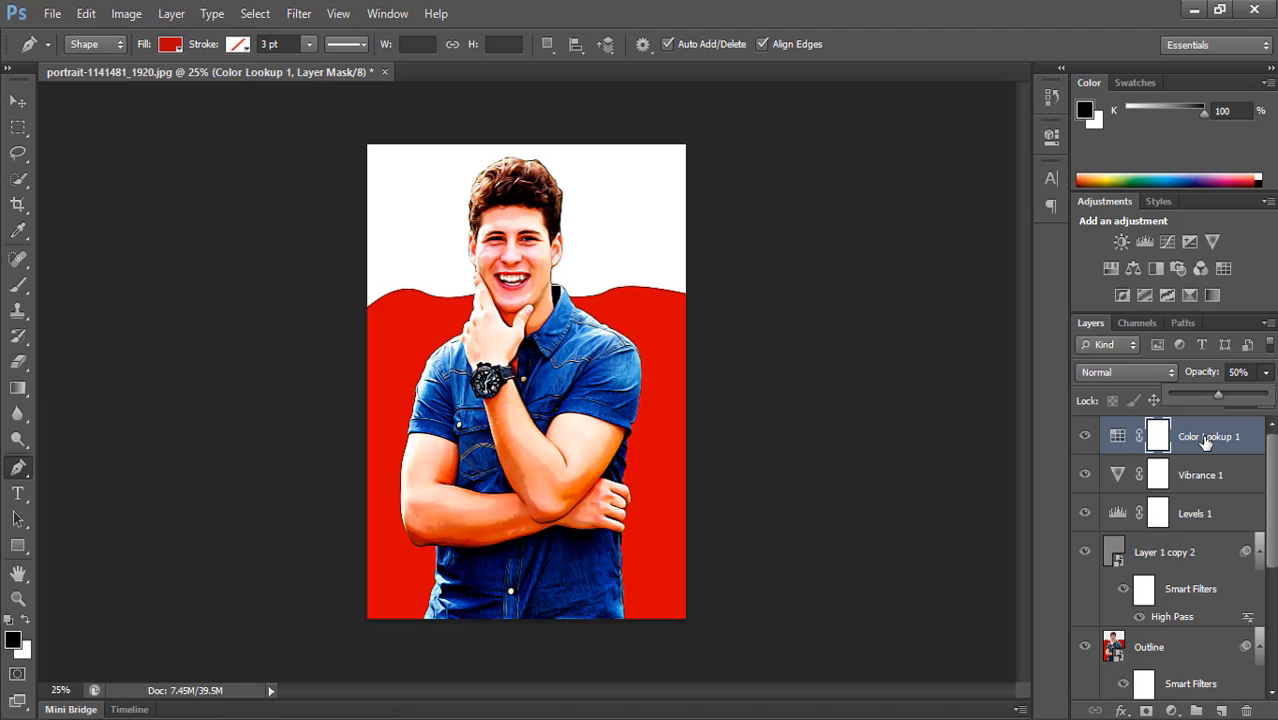
Rename Layer 1 copy 2 as High Pass.
click(1172, 556)
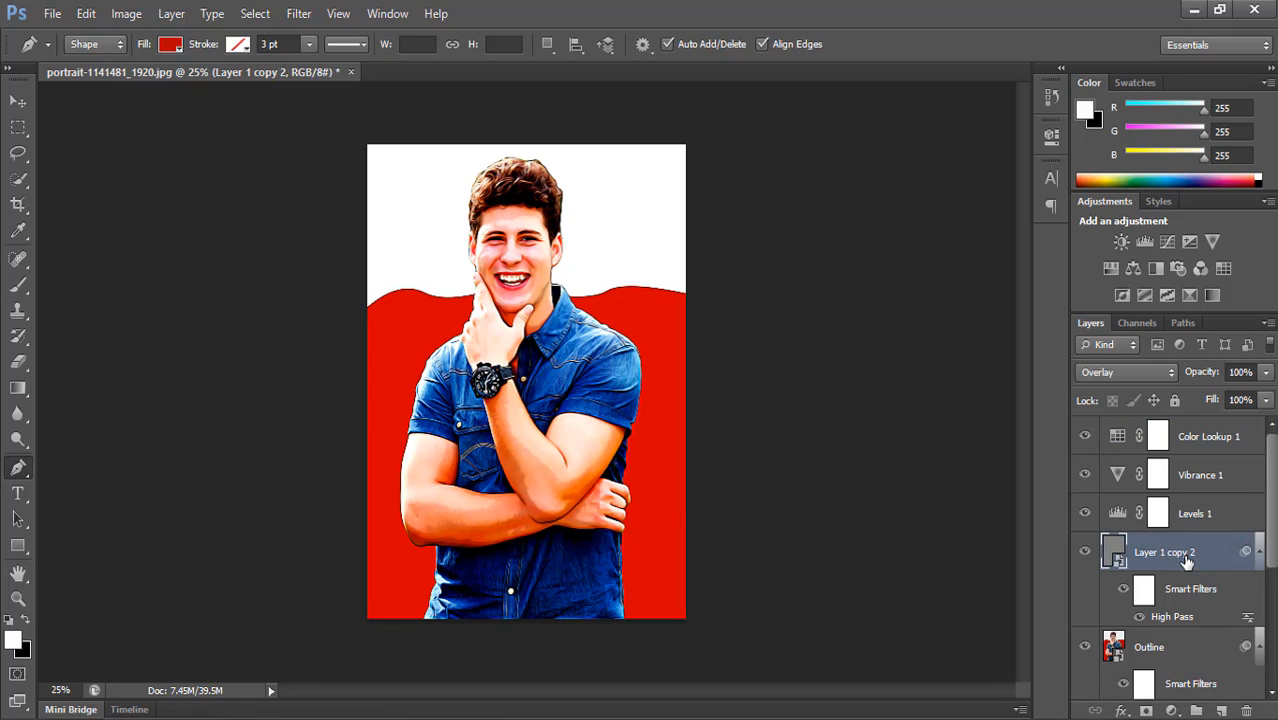
double_click(1187, 555)
text(High Pass)
key(Return)
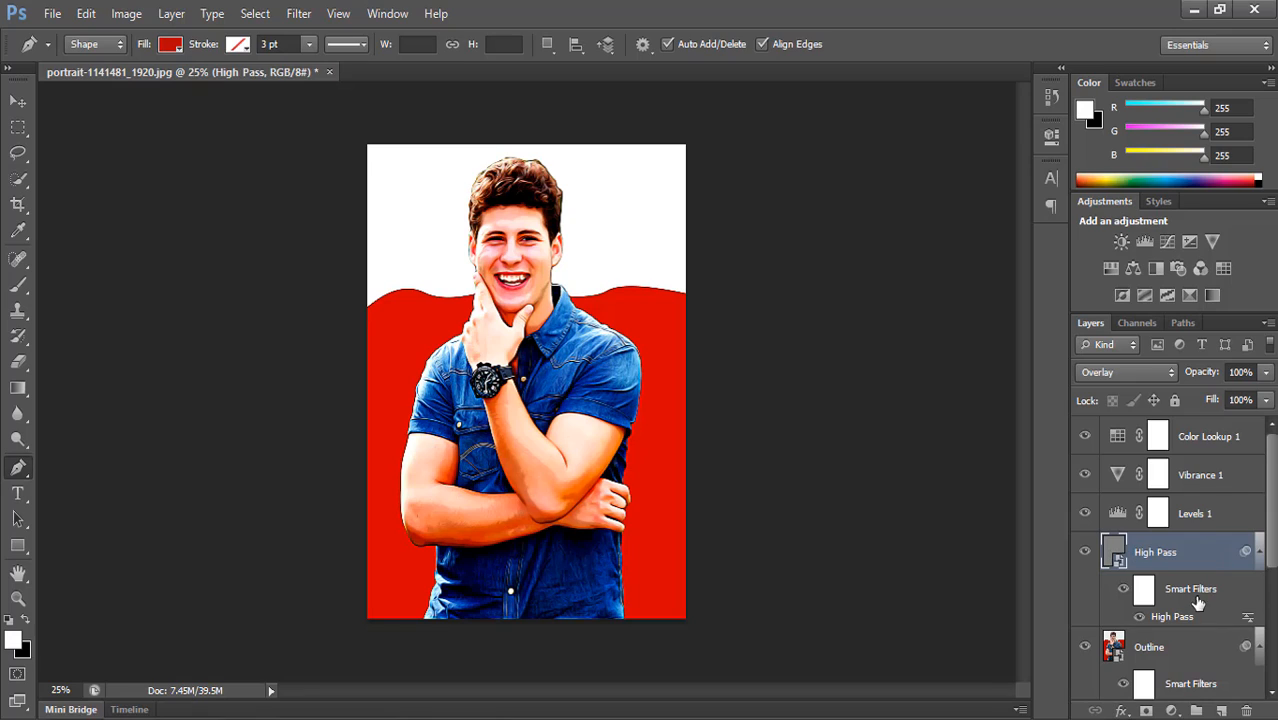
Group the Color Lookup, Vibrance, Levels, High Pass, Outline and Effect layers together above the Background.
ctrl+click(1207, 450)
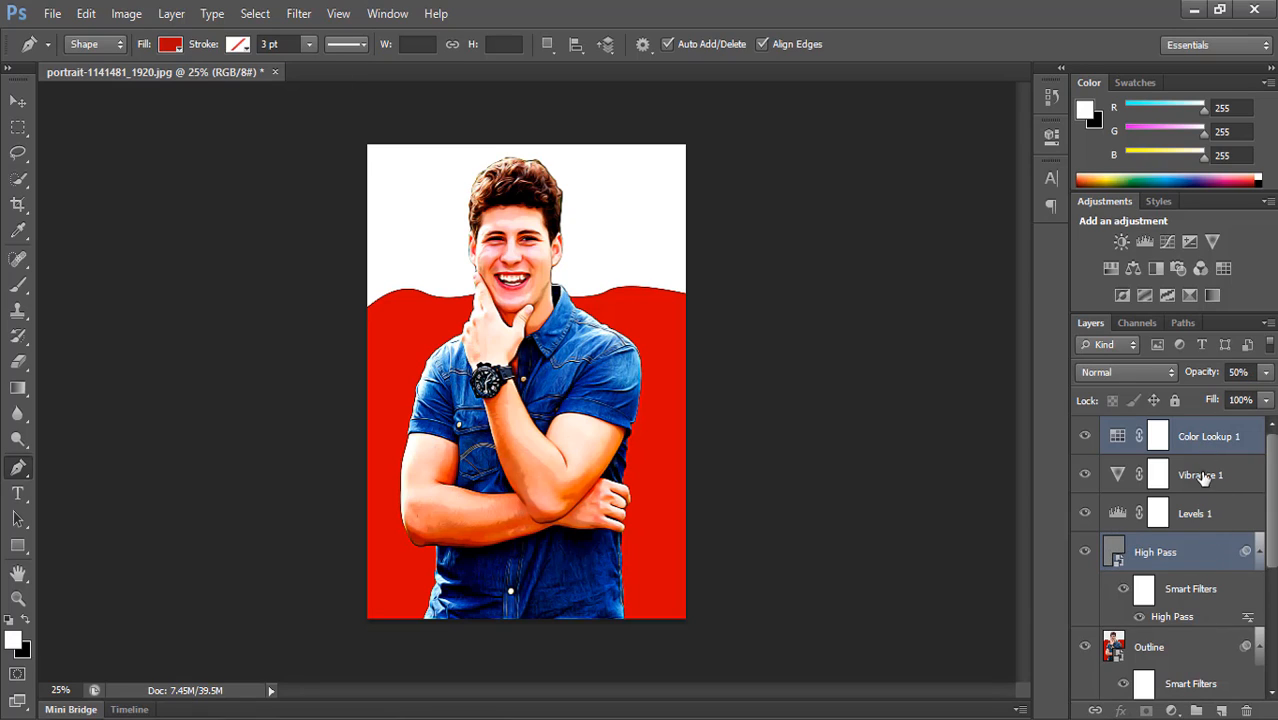
ctrl+click(1200, 484)
ctrl+click(1200, 515)
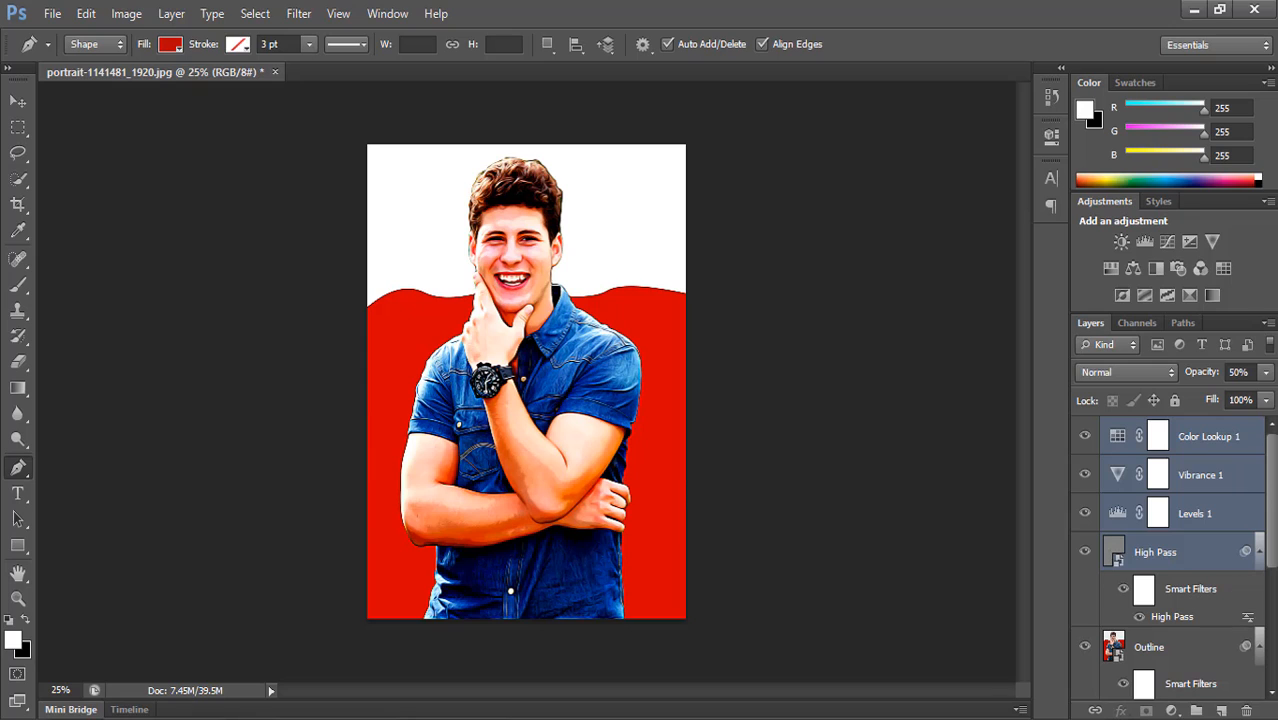
scroll(1272, 555, down, 2)
ctrl+click(1198, 566)
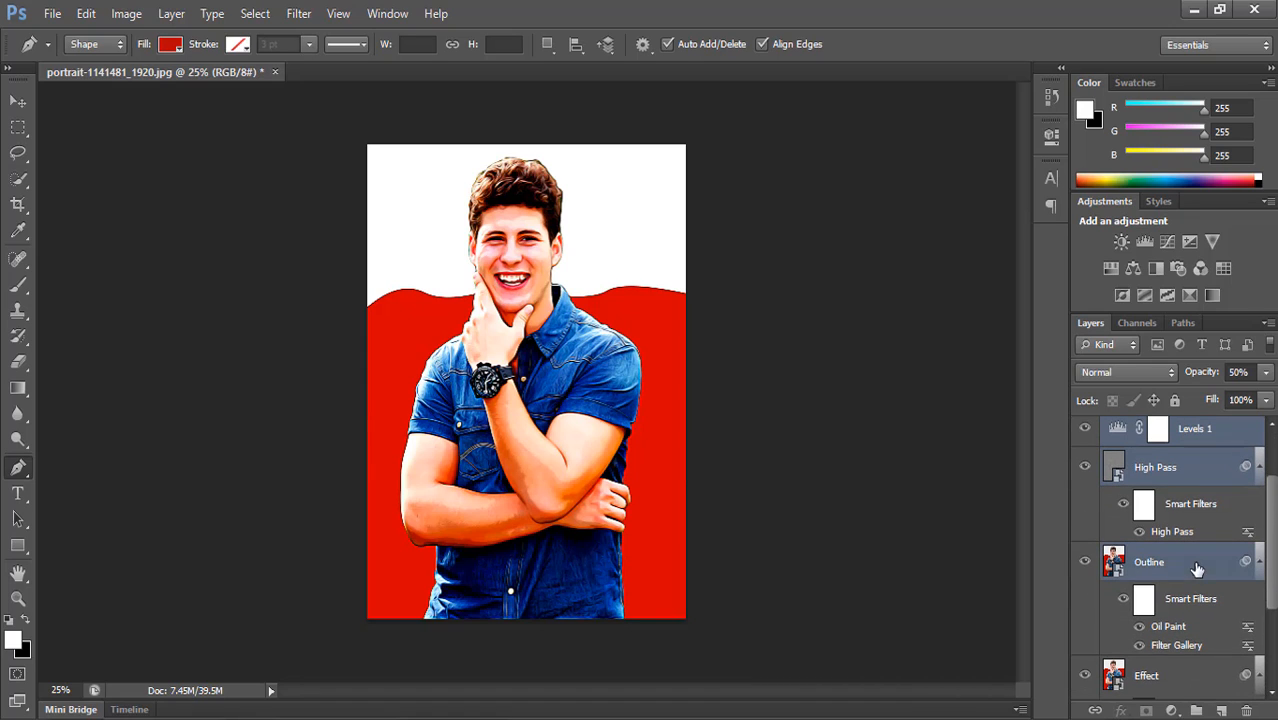
scroll(1273, 590, down, 3)
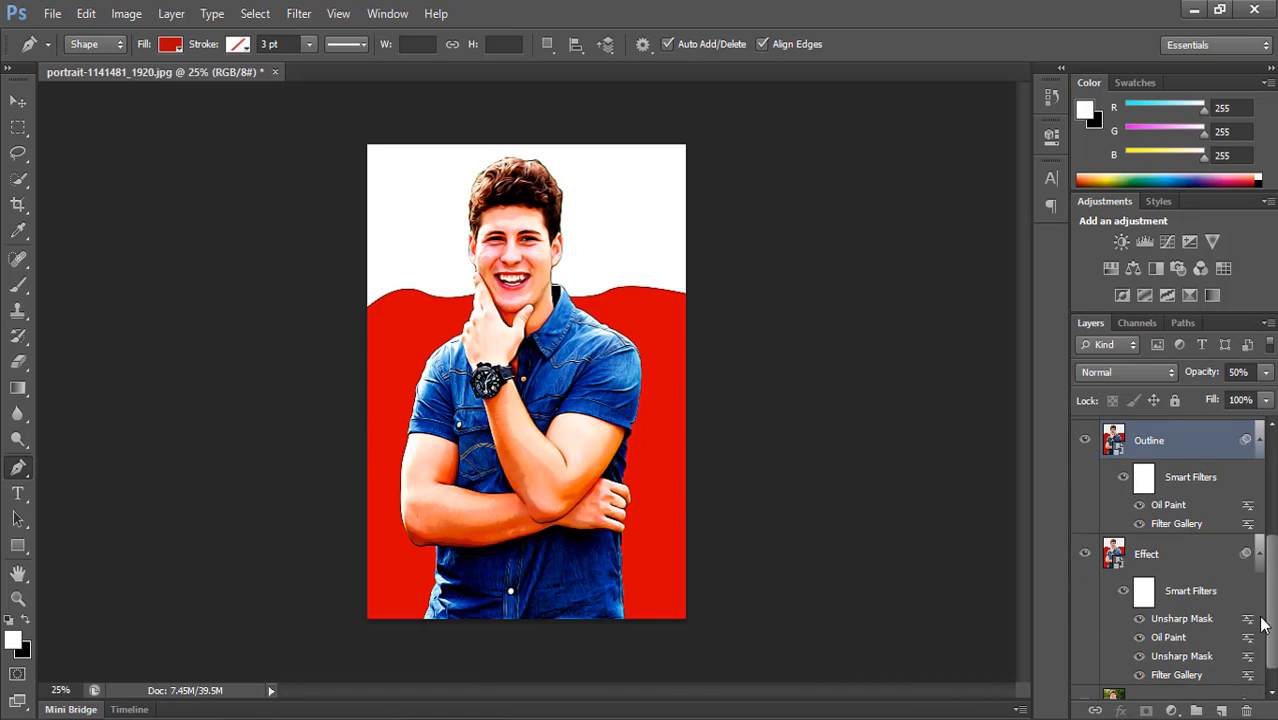
ctrl+click(1194, 562)
scroll(1274, 567, down, 1)
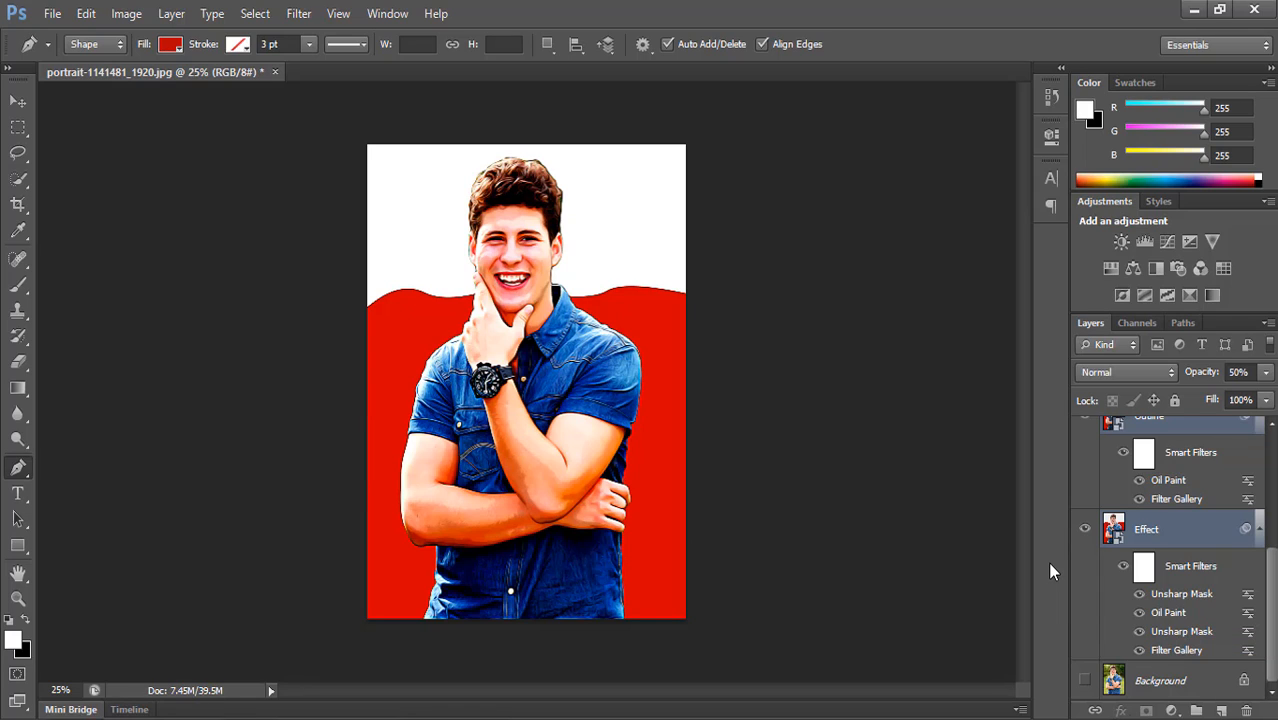
key(ctrl+g)
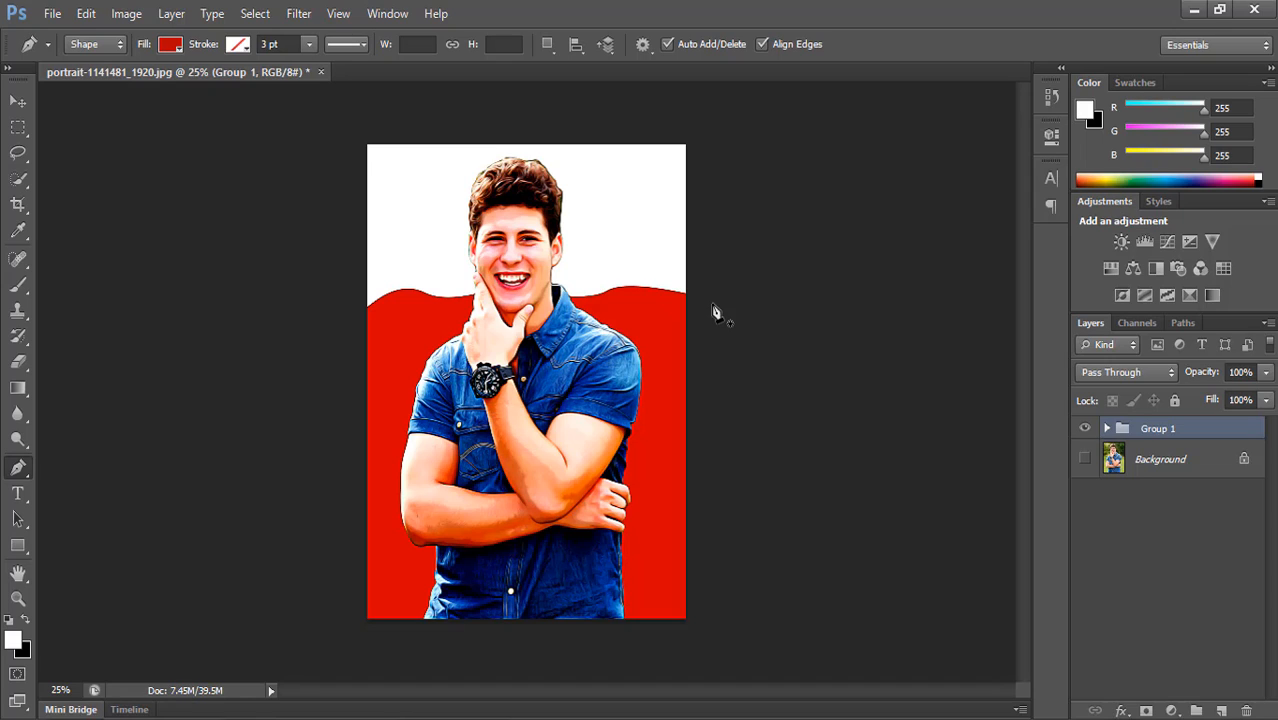
Show the Background layer and toggle the effect group's visibility to compare the poster portrait with the original photo.
click(1085, 430)
click(1087, 432)
click(1085, 459)
click(1085, 430)
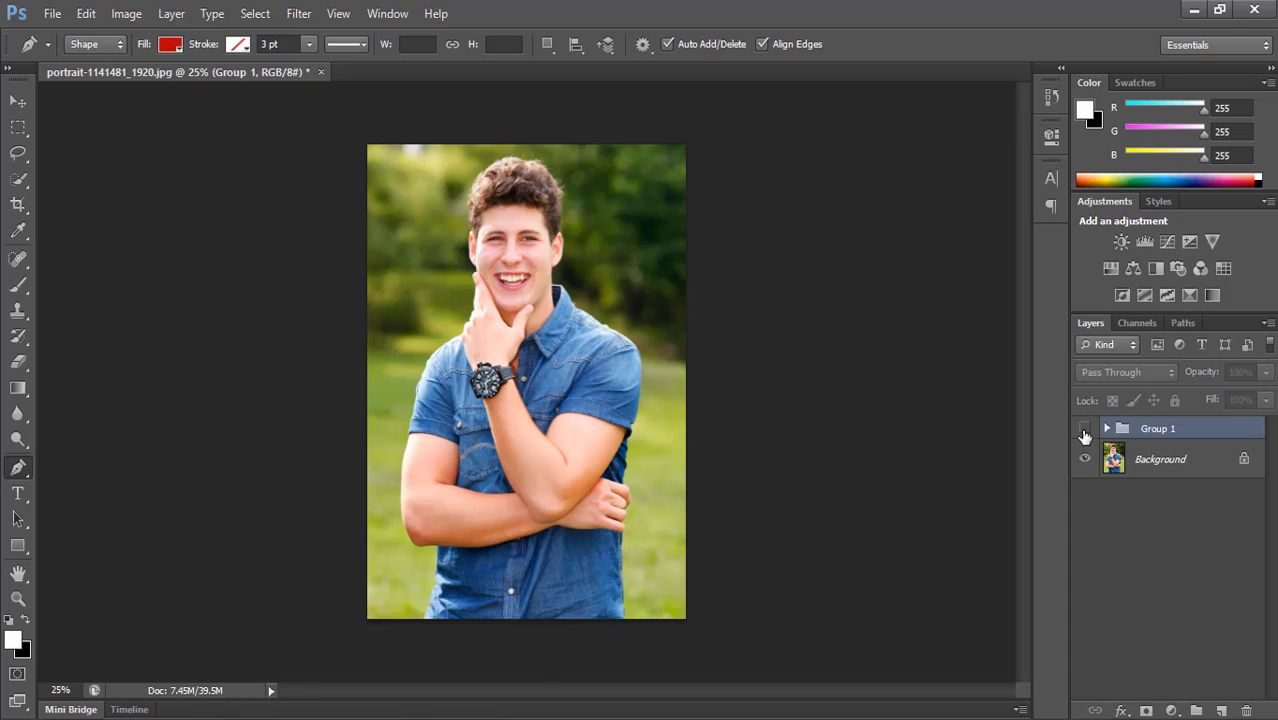
click(1085, 430)
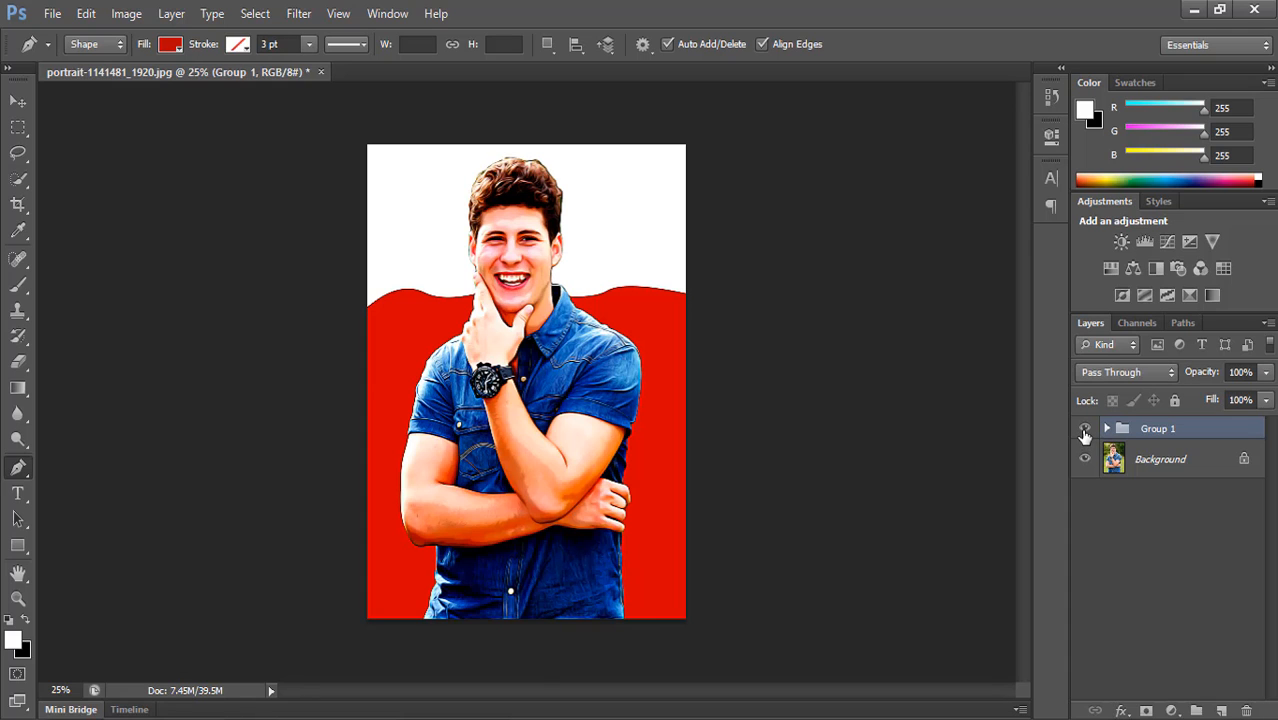
click(1085, 432)
click(1085, 432)
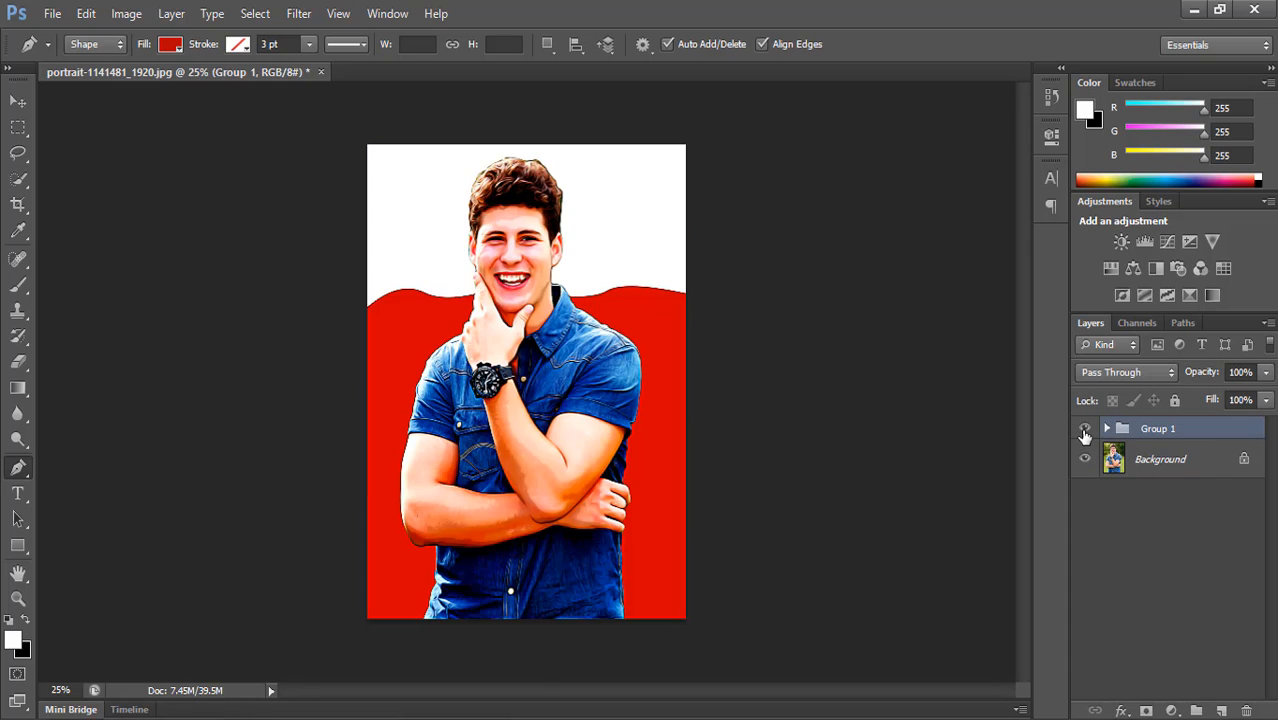